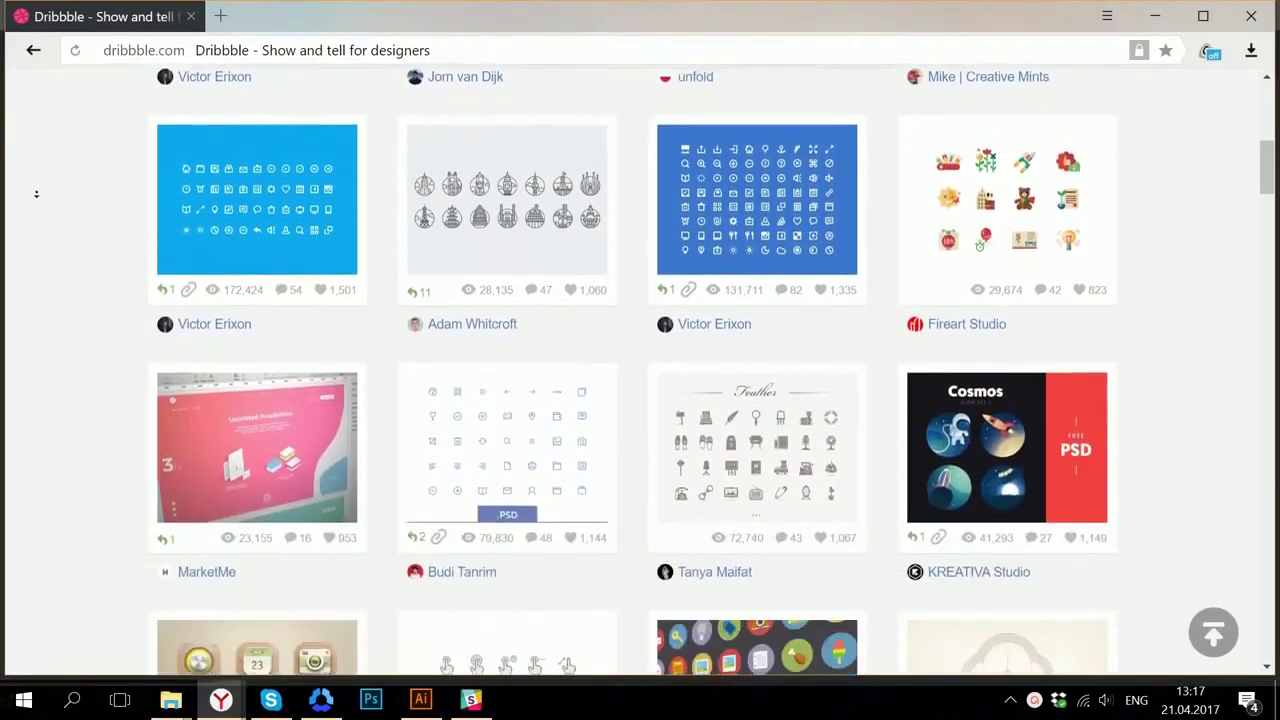
Scroll further down the Dribbble grid of icon-set shots.
scroll(35, 194, "down", 5)
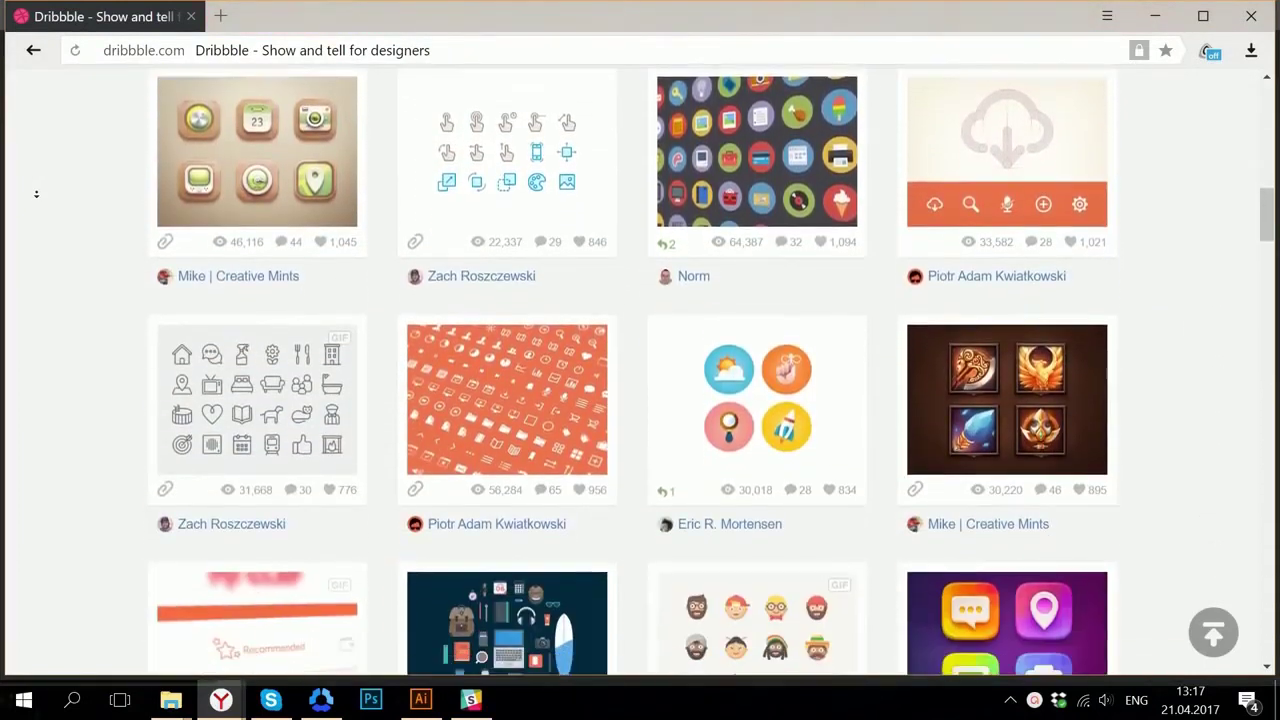
scroll(36, 194, "down", 5)
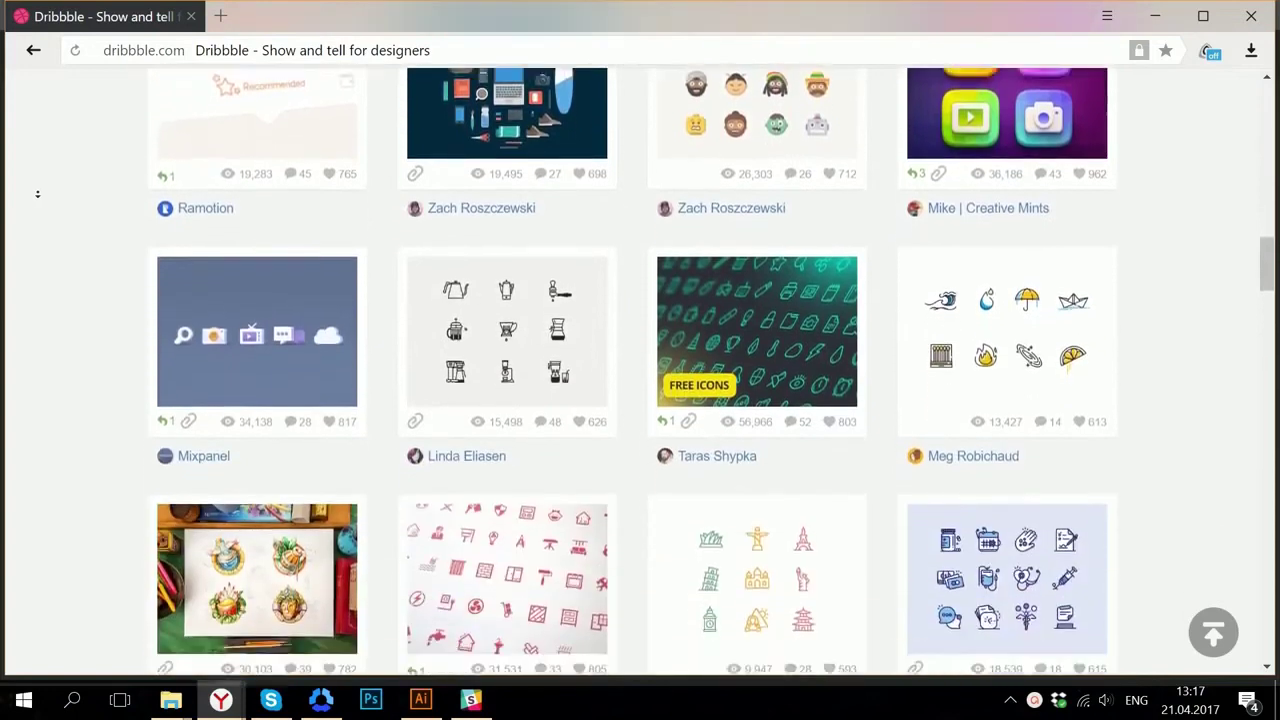
scroll(37, 194, "down", 4)
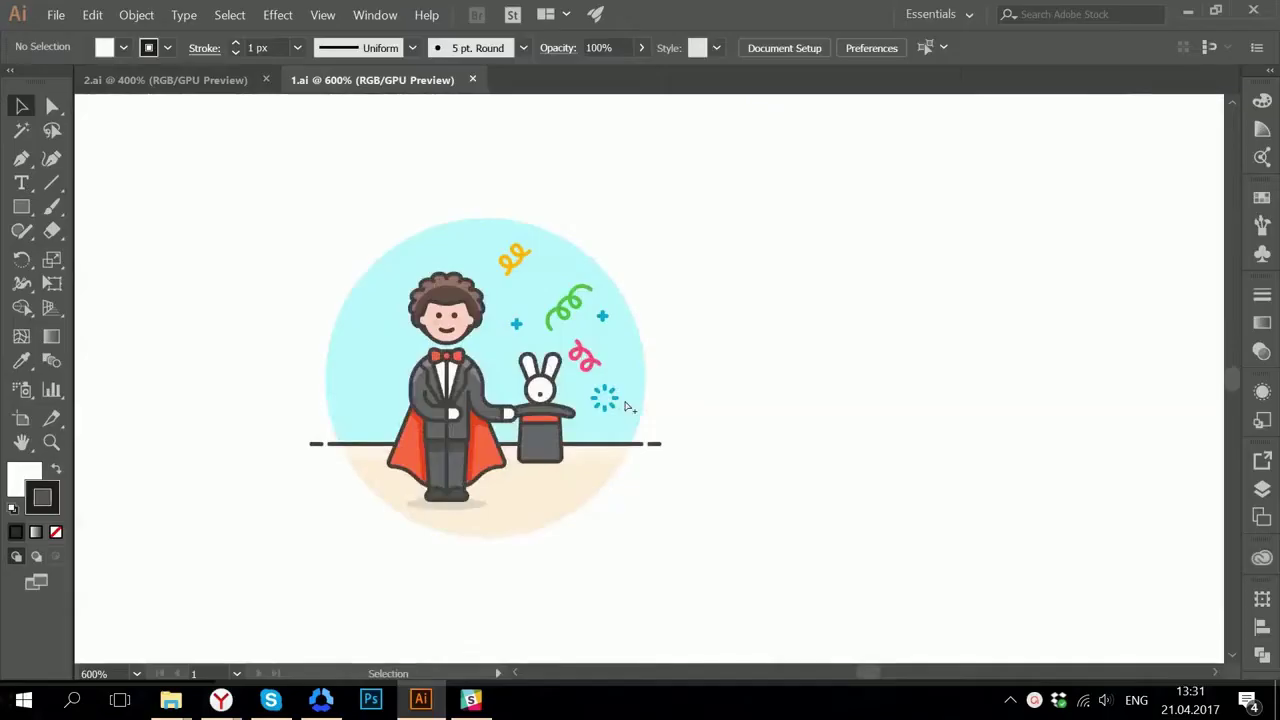
Drag a copy of the magician illustration aside, deselect it, and view it with Pixel Preview.
left_click_drag(687, 587, 205, 190)
left_click_drag(380, 262, 881, 378)
left_click(712, 352)
key("ctrl+alt+y")
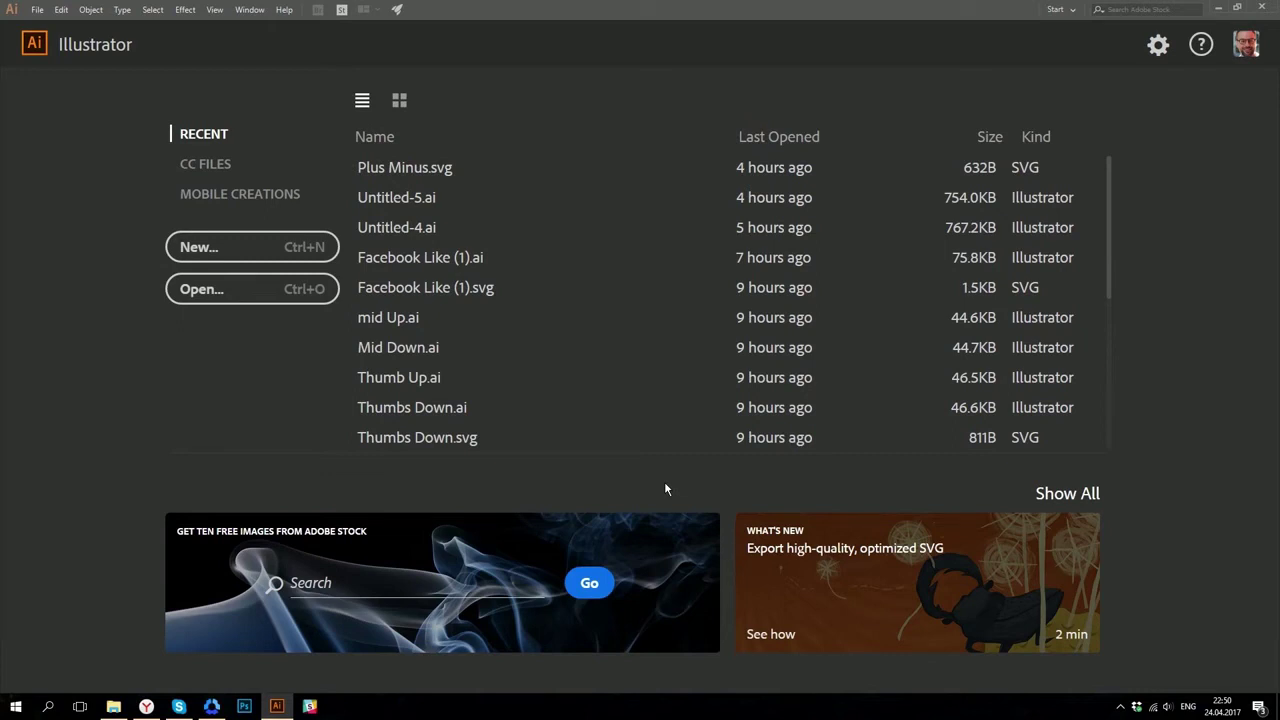
Create a new document in Pixels units, 50 wide by 50 high.
left_click(238, 248)
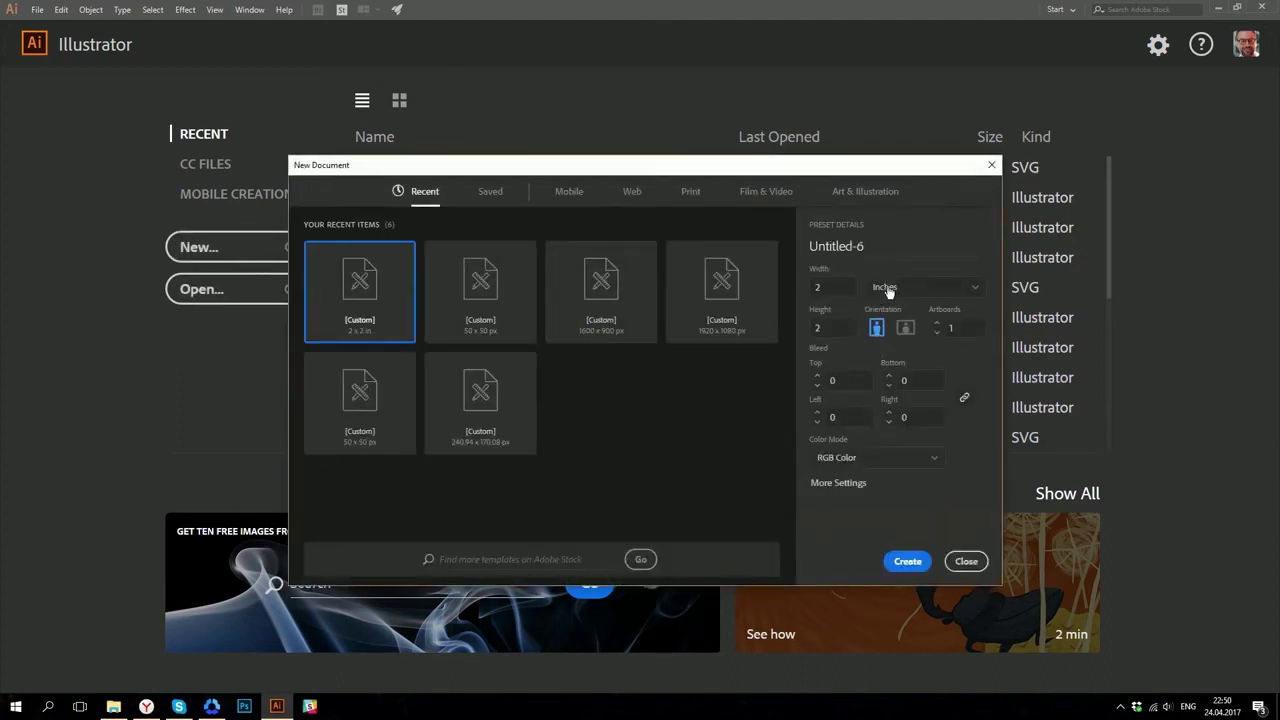
left_click(930, 294)
left_click(895, 425)
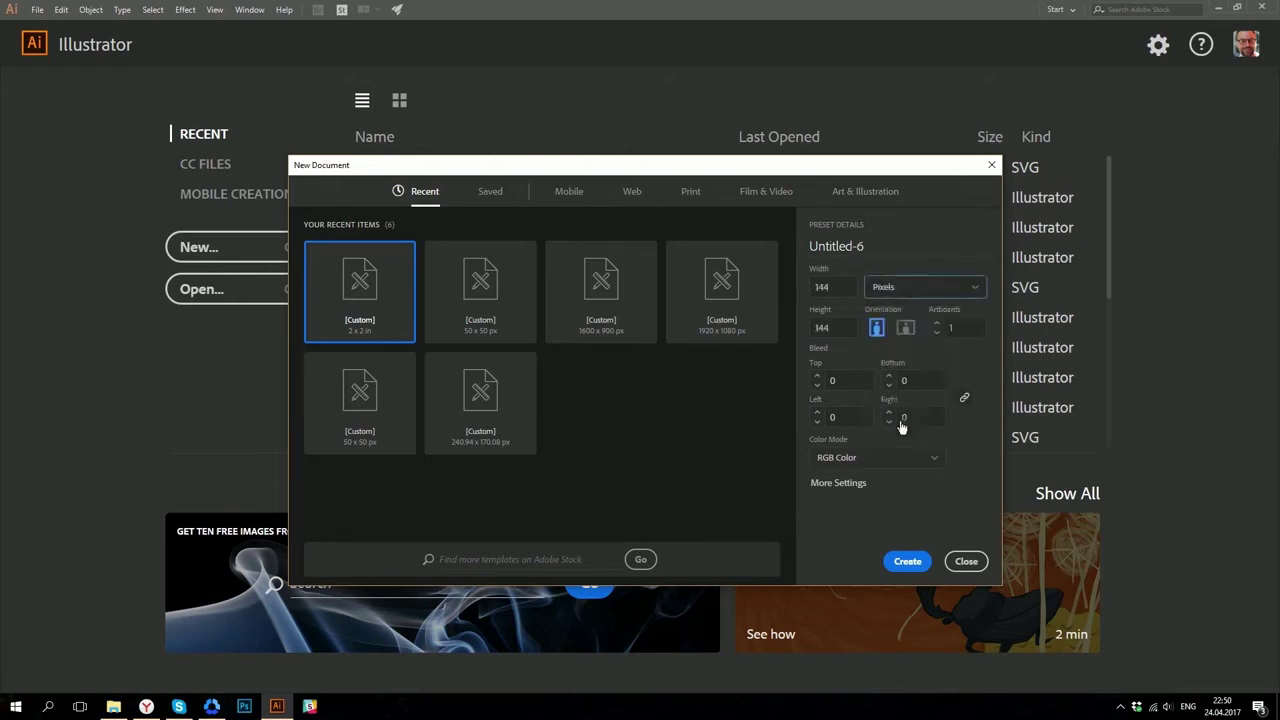
double_click(847, 289)
type("50")
key("Tab")
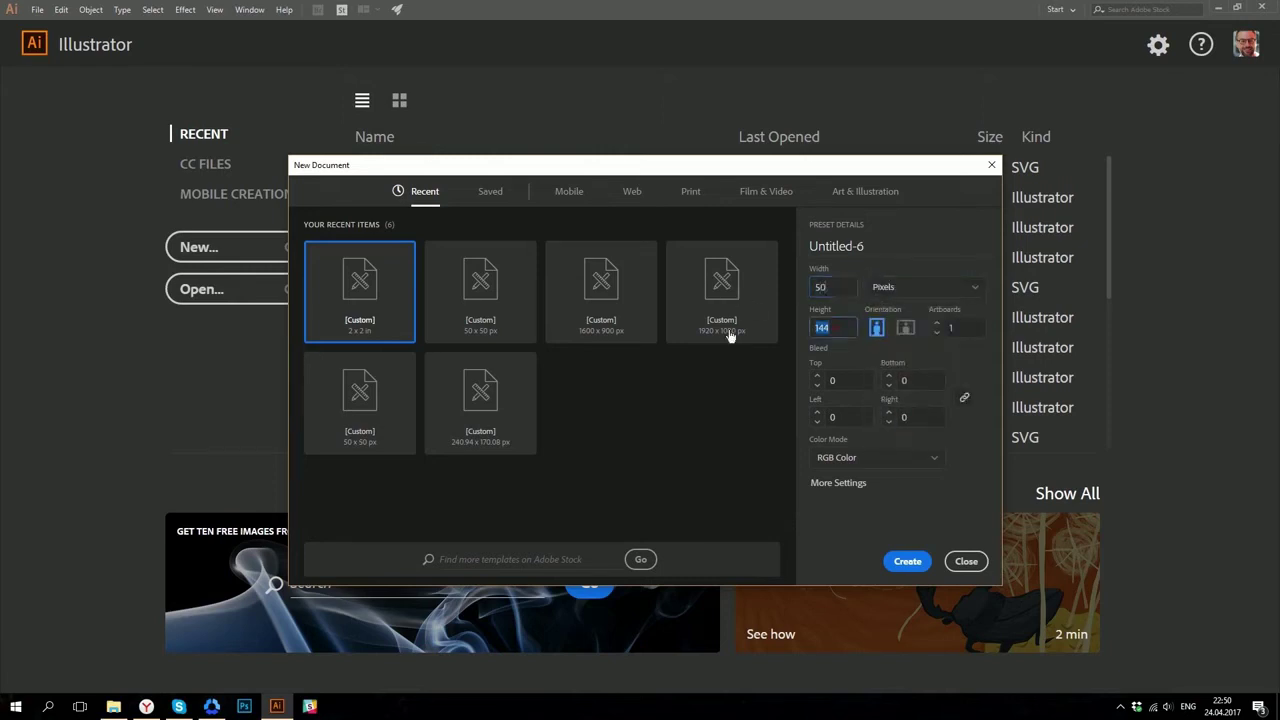
type("50")
left_click(907, 561)
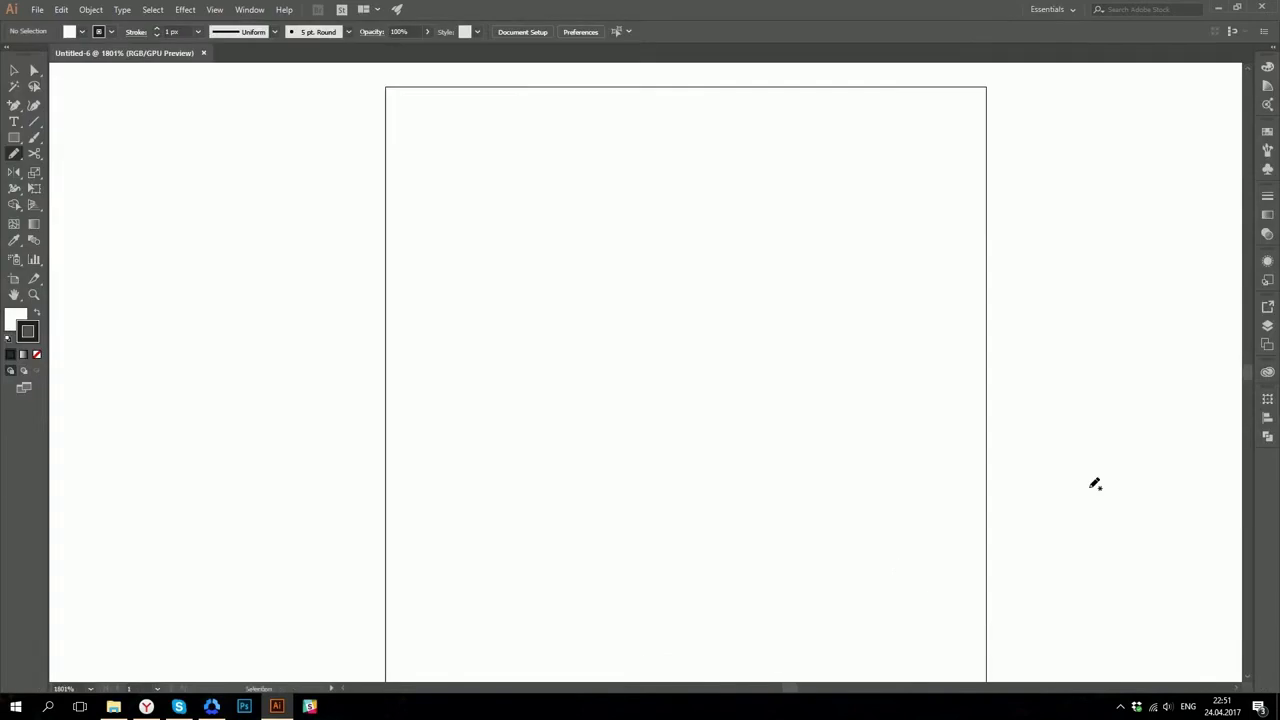
In Guides & Grid preferences, set Gridline every to 1 px and Subdivisions to 1.
key("ctrl+k")
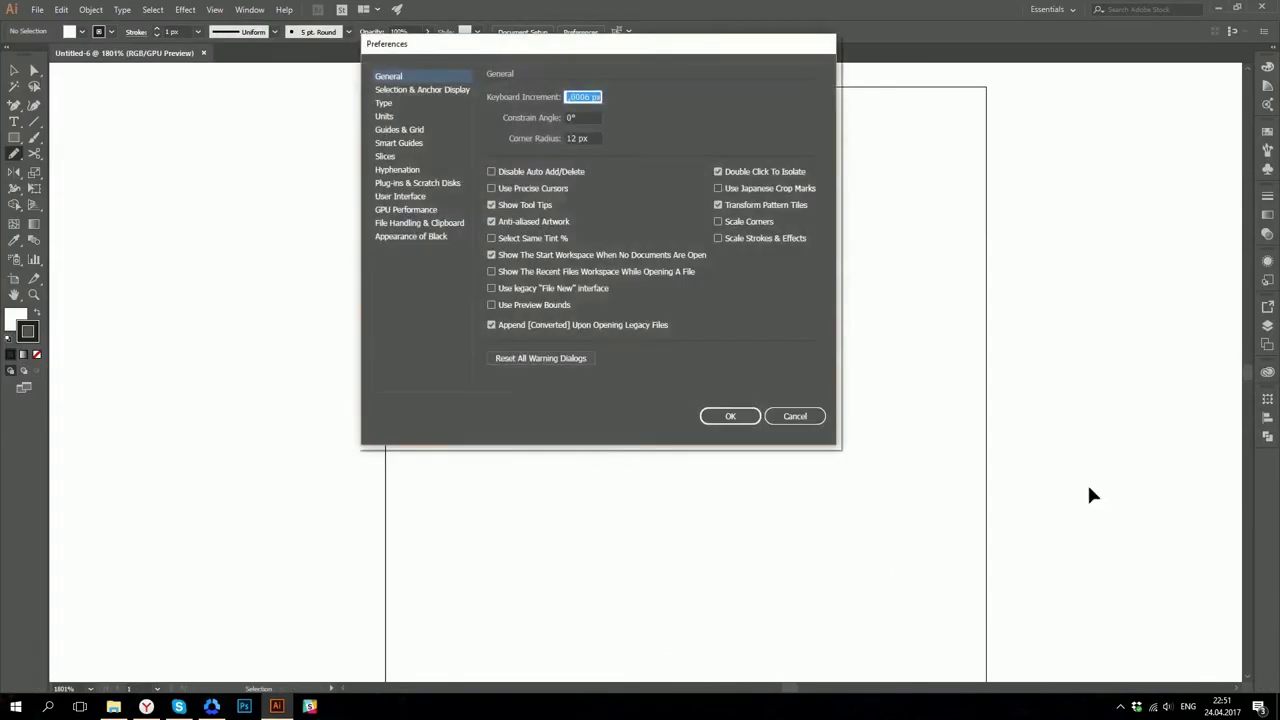
left_click(403, 131)
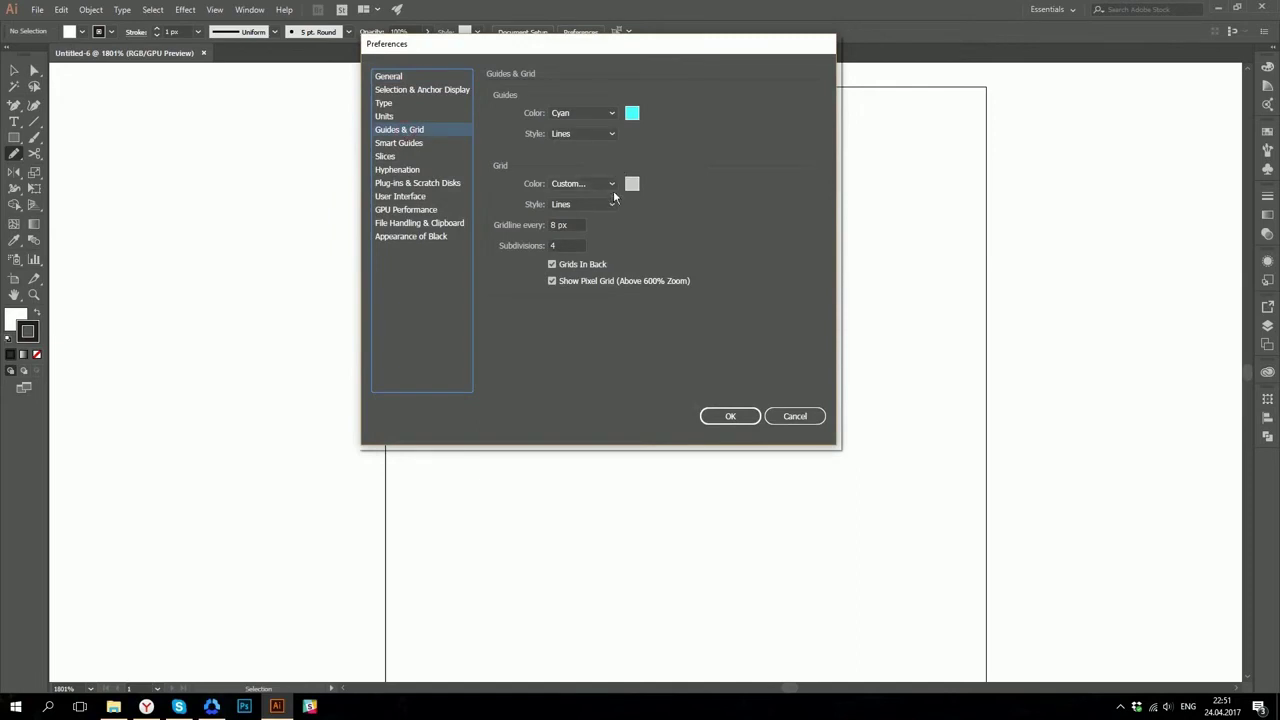
left_click(578, 225)
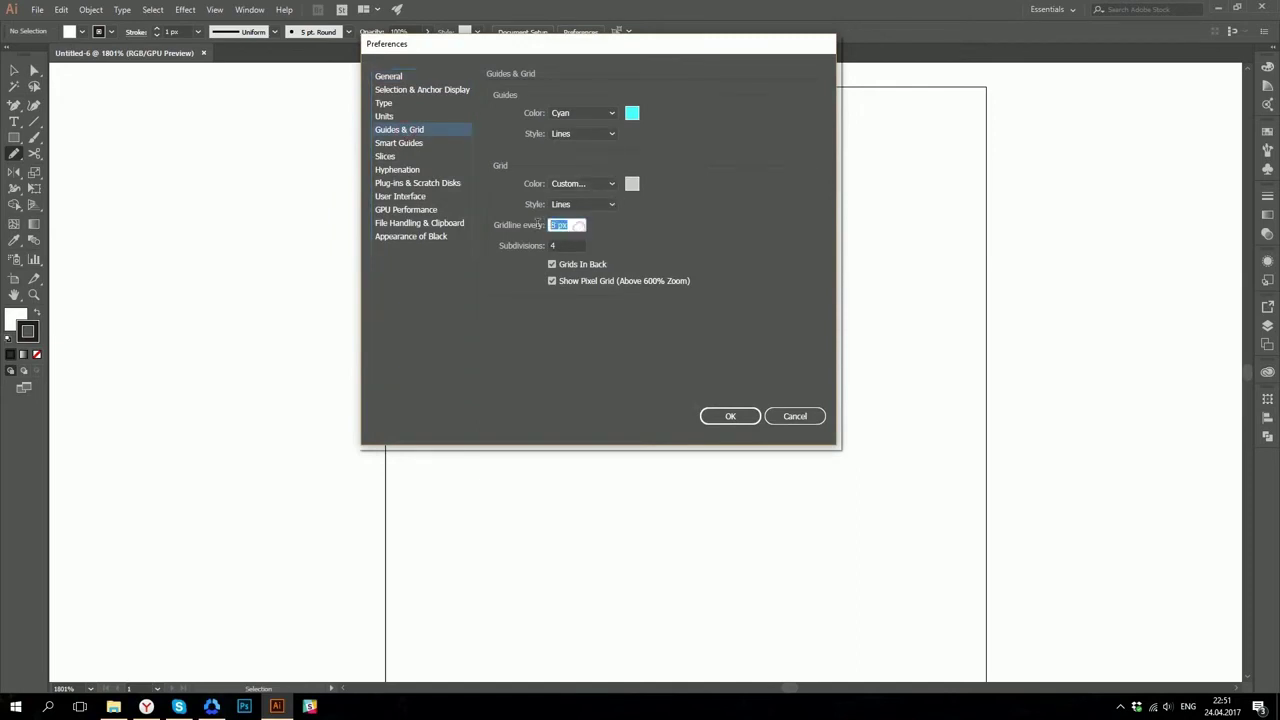
type("1")
key("Tab")
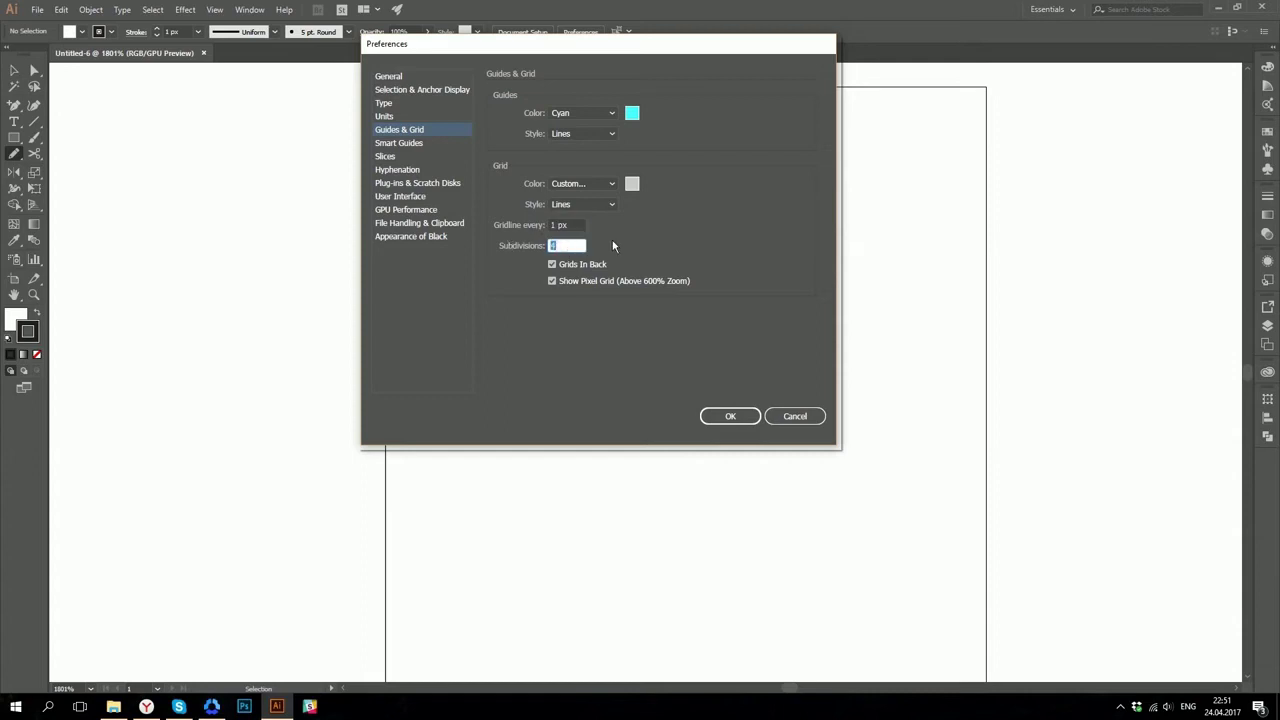
type("1")
left_click(733, 417)
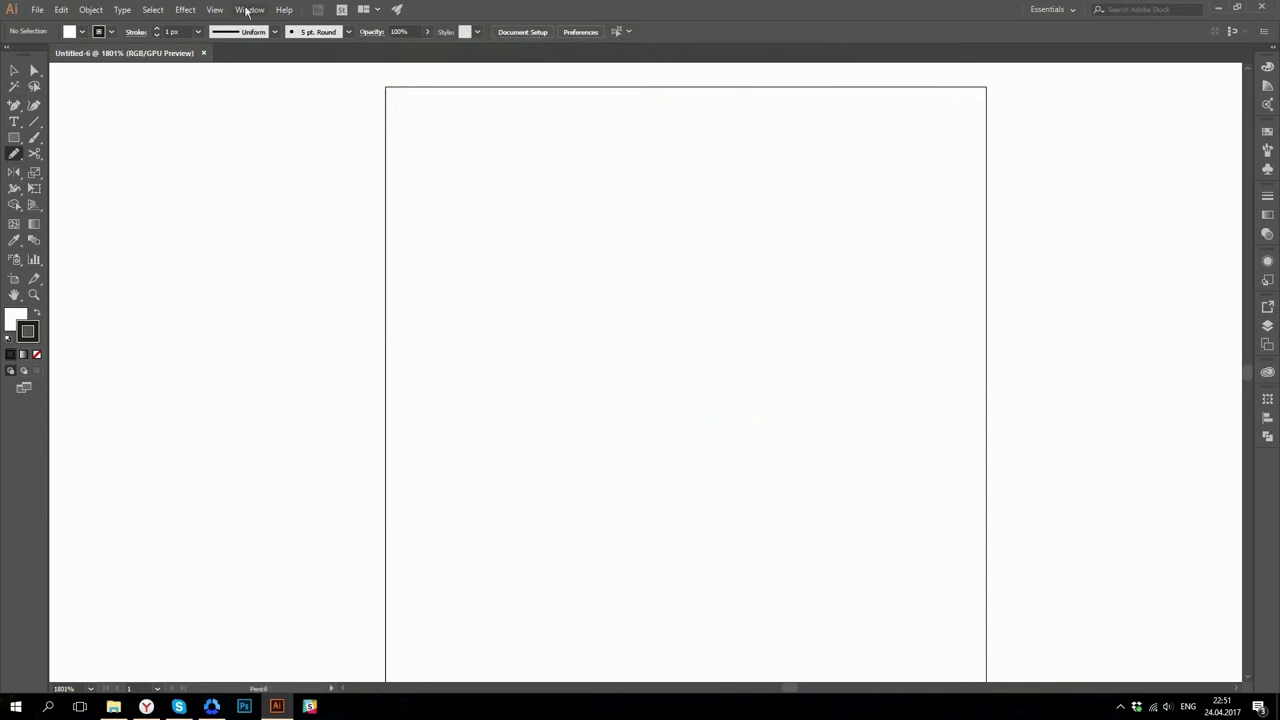
Turn on View > Show Grid and View > Snap to Grid.
left_click(215, 10)
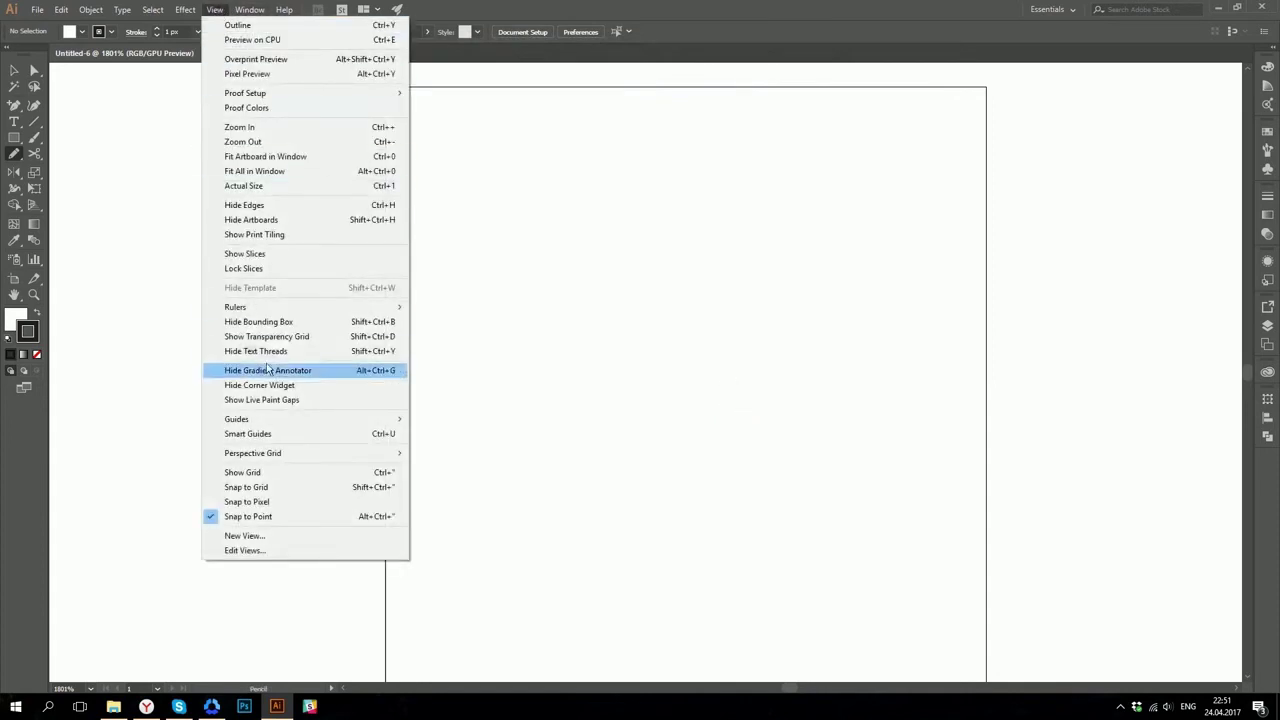
left_click(356, 473)
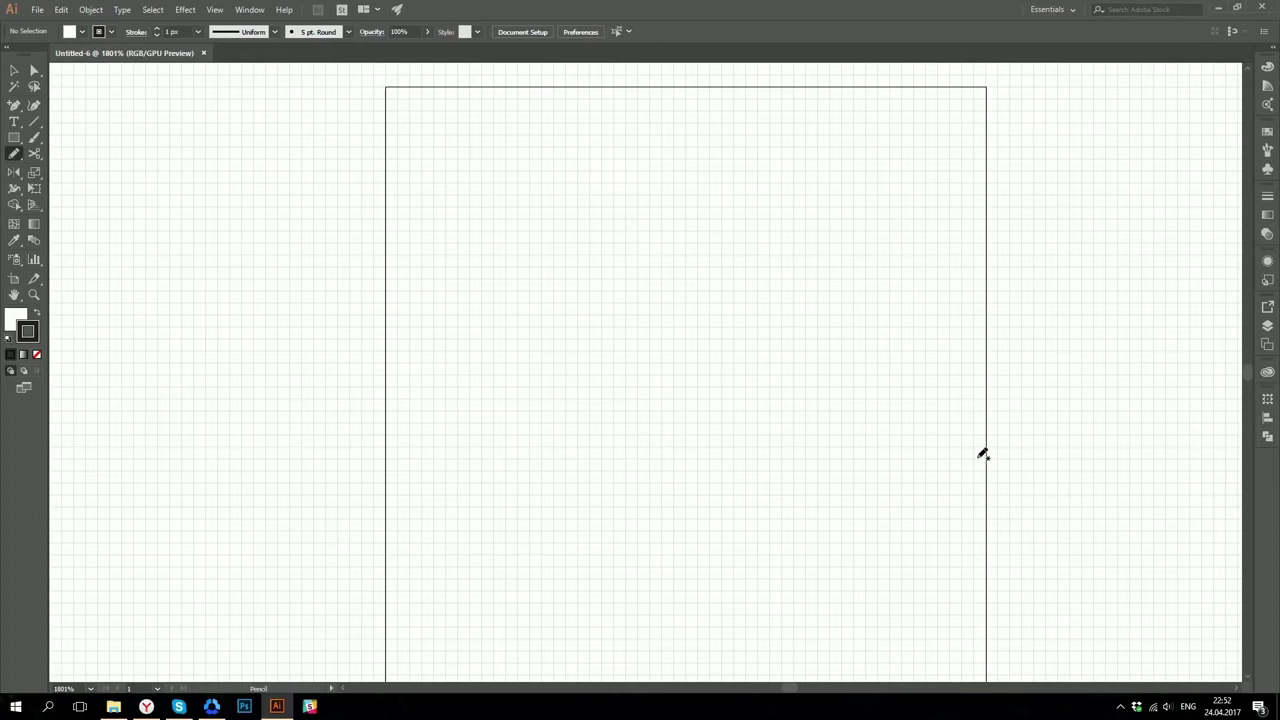
left_click(215, 10)
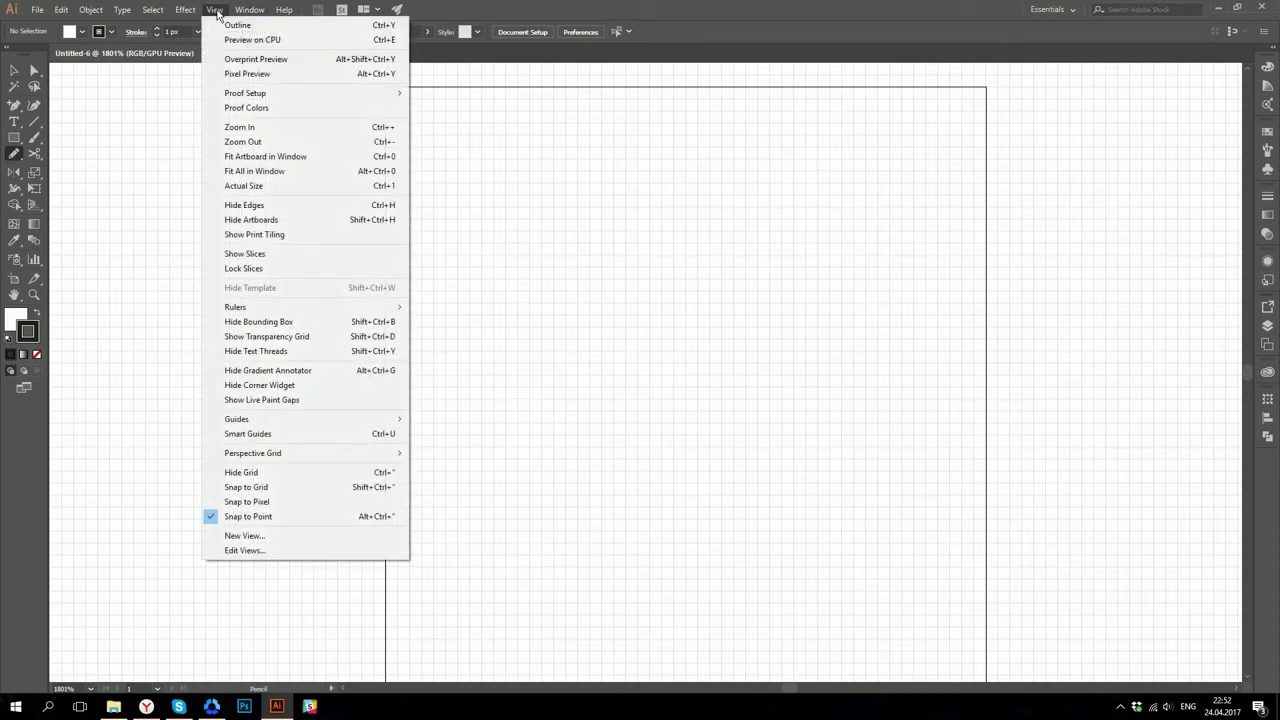
left_click(364, 488)
left_click(16, 139)
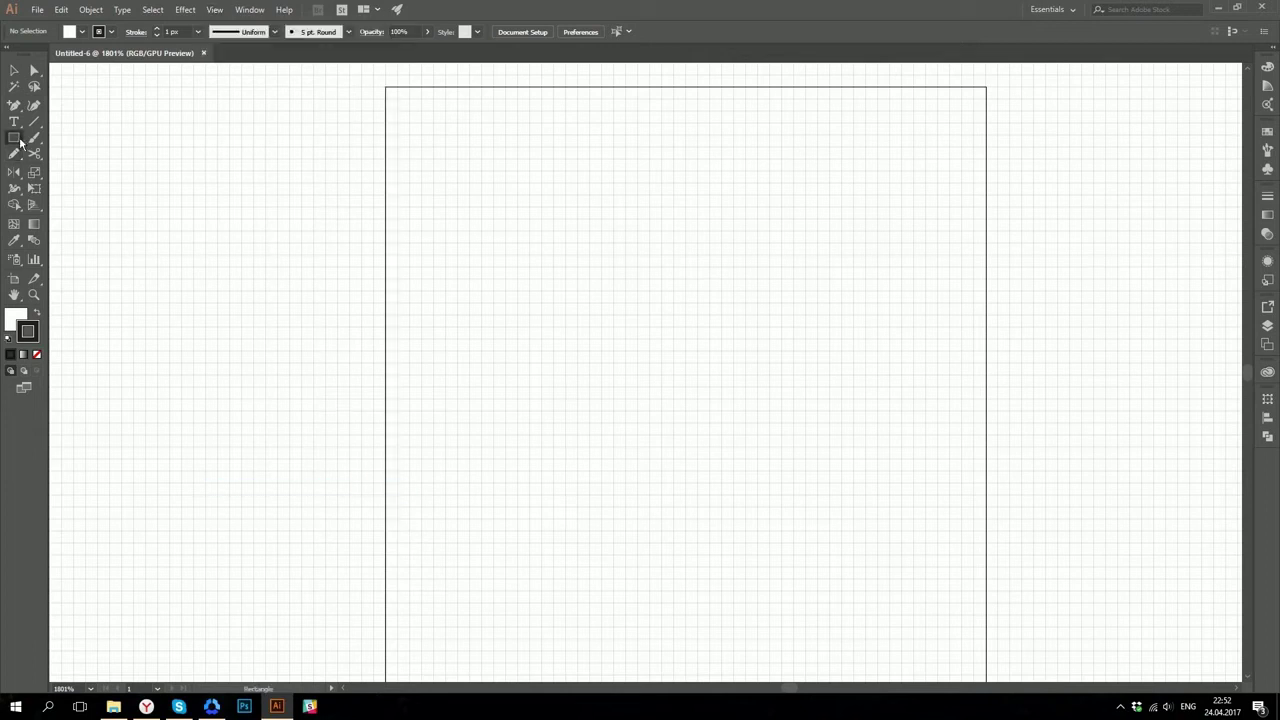
Set the fill to None and the stroke weight to 2 px.
key("x")
left_click(38, 356)
left_click(156, 28)
Draw three overlapping rectangles, narrow the top-right one, and turn on Pixel Preview.
left_click_drag(446, 197, 746, 374)
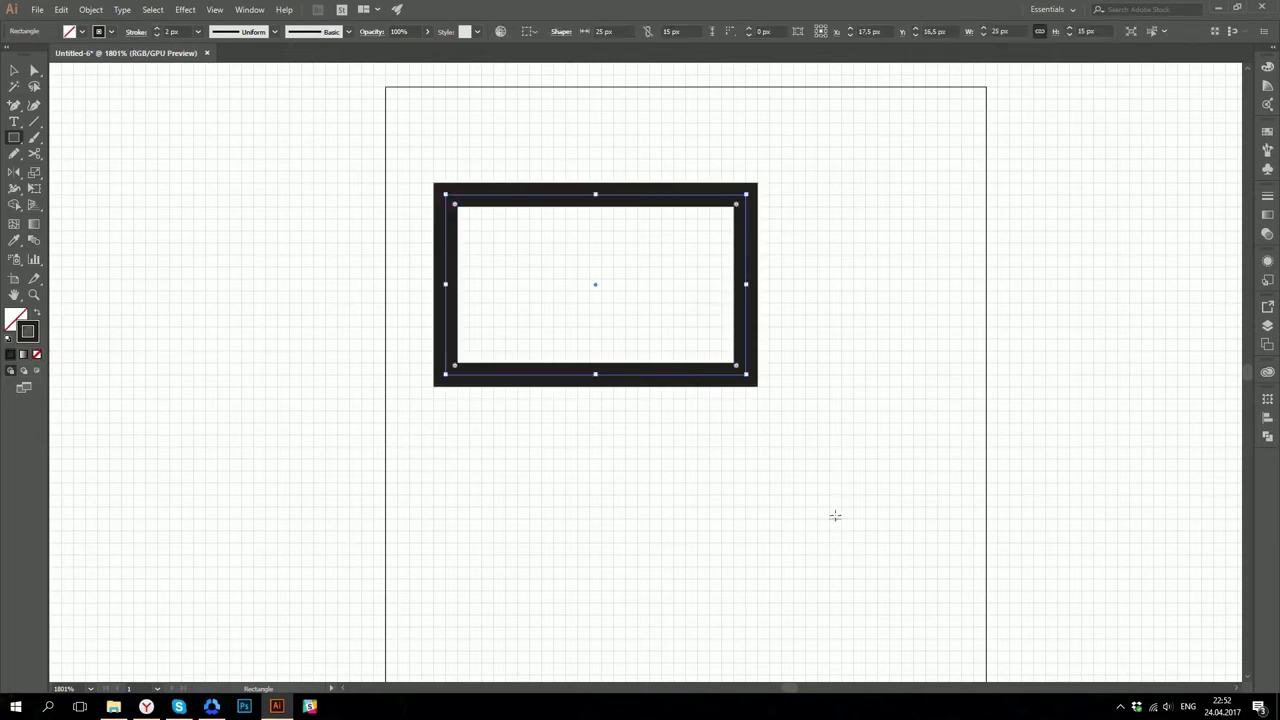
left_click_drag(842, 518, 517, 278)
mouse_move(673, 135)
left_mouse_down()
mouse_move(810, 364)
mouse_move(866, 374)
left_mouse_up()
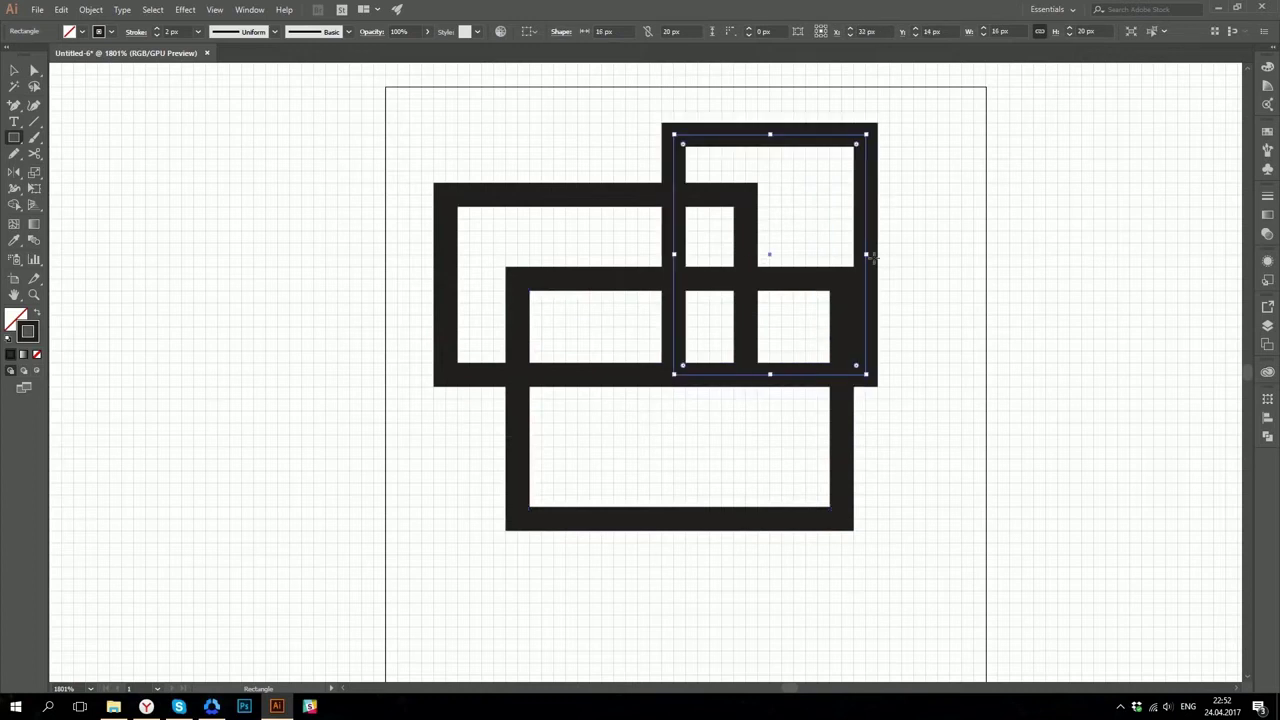
left_click_drag(867, 256, 840, 257)
key("ctrl+alt+y")
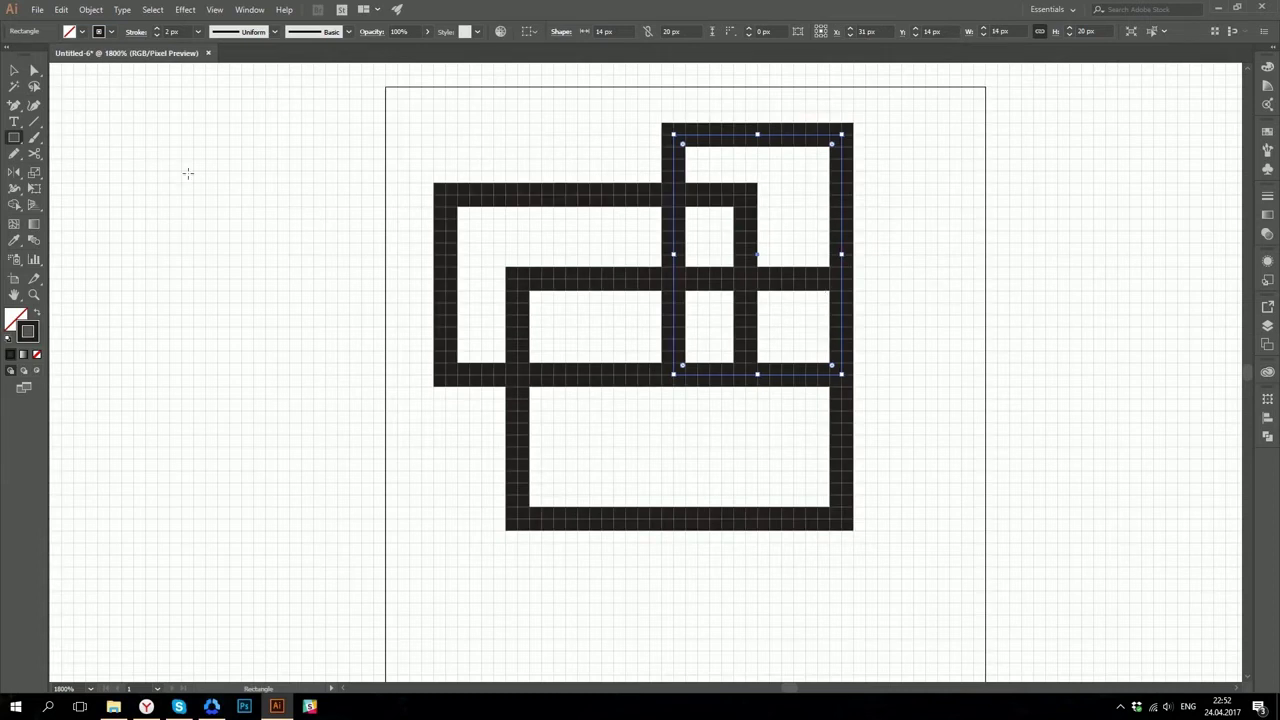
left_click(214, 10)
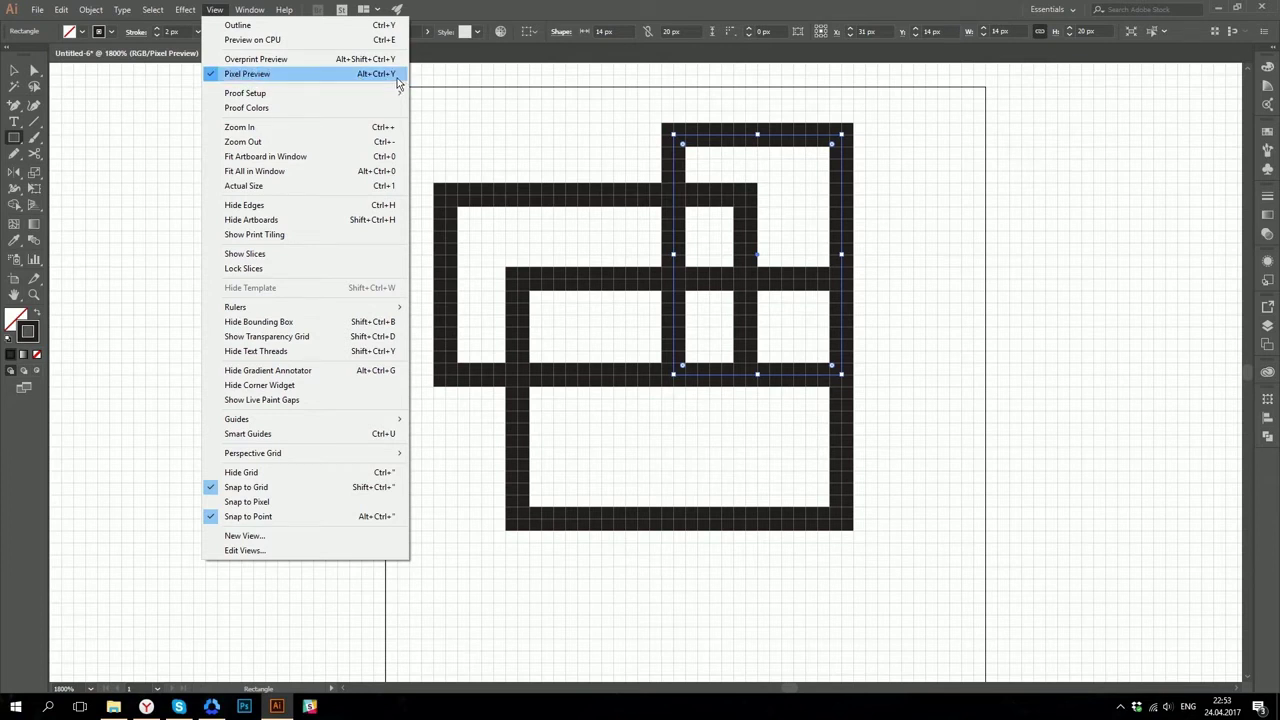
Turn off Snap to Grid and draw four overlapping rectangles left of the artboard.
left_click(386, 489)
left_click_drag(150, 158, 323, 423)
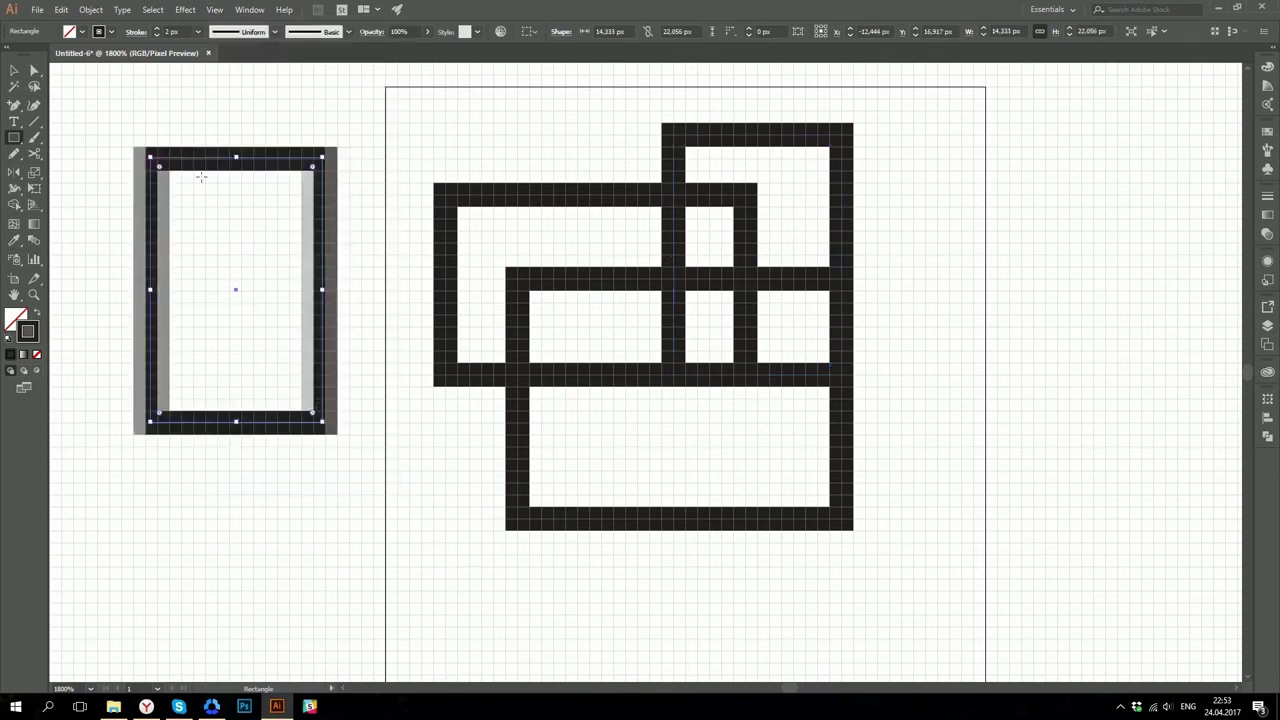
left_click_drag(225, 189, 264, 306)
left_click_drag(201, 350, 292, 463)
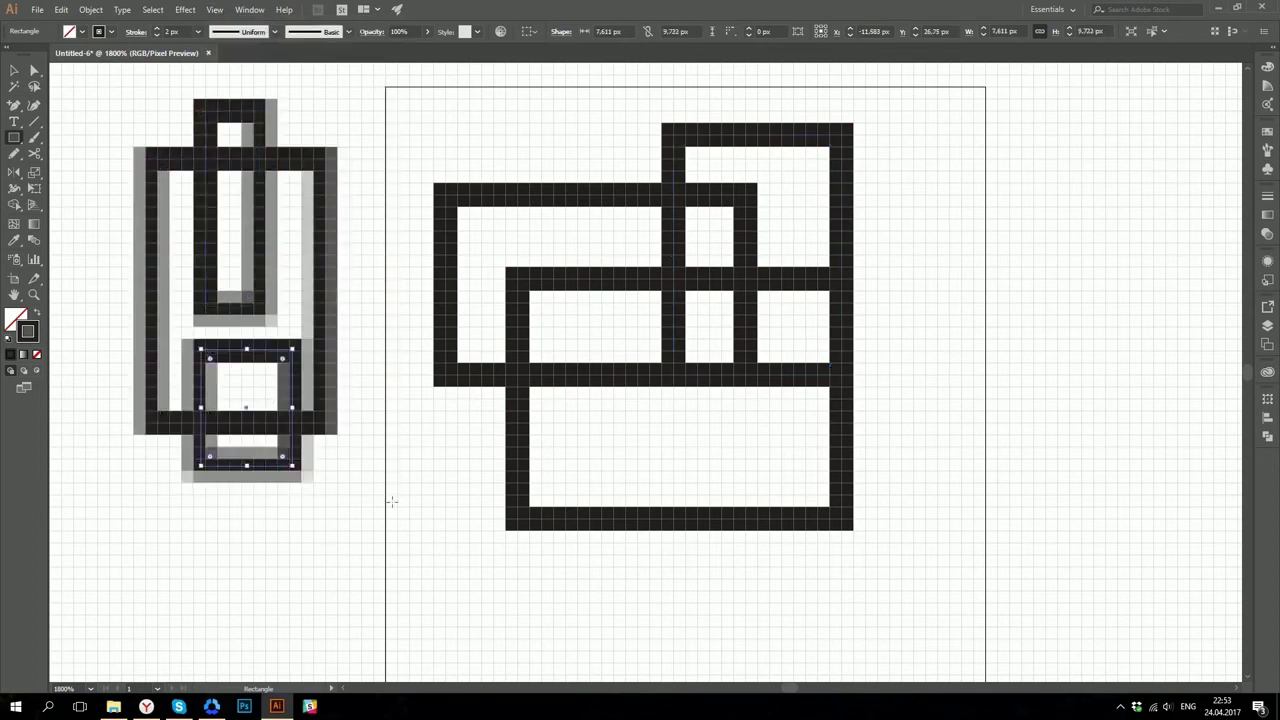
mouse_move(391, 507)
left_mouse_down()
mouse_move(232, 357)
mouse_move(238, 389)
left_mouse_up()
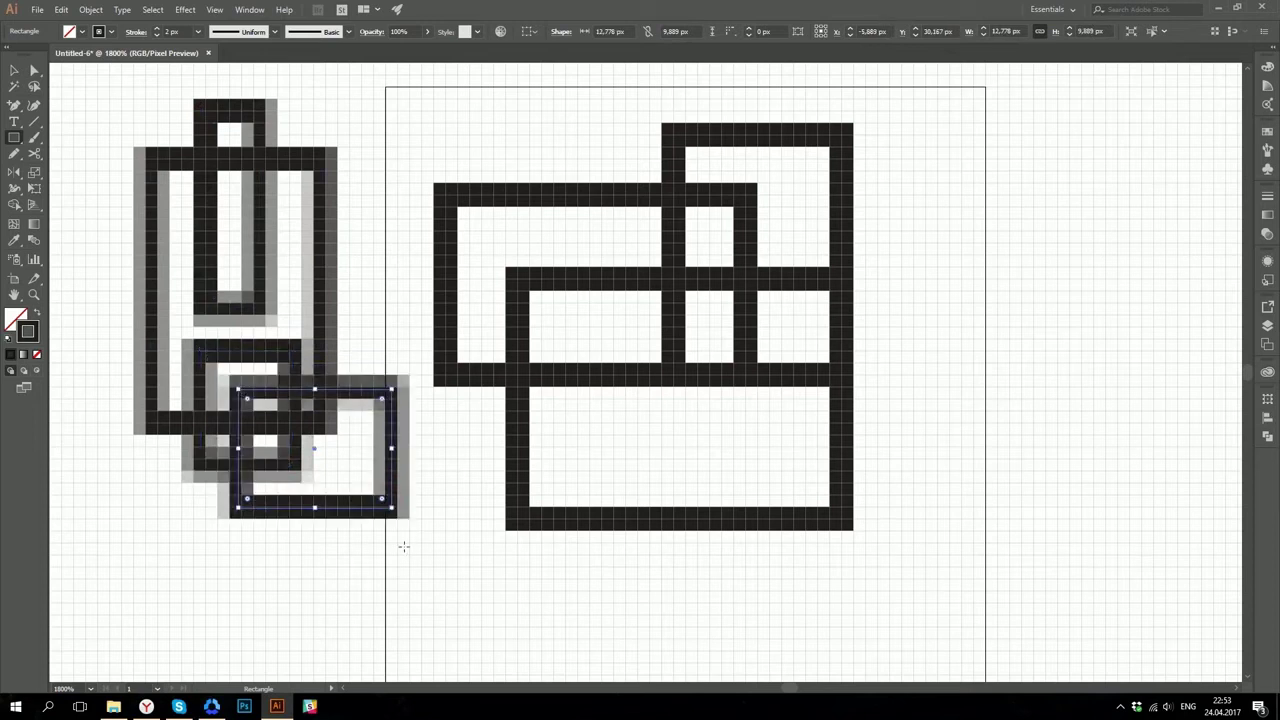
Enable Snap to Pixel, with snapping while drawing, moving and scaling.
left_click(1234, 34)
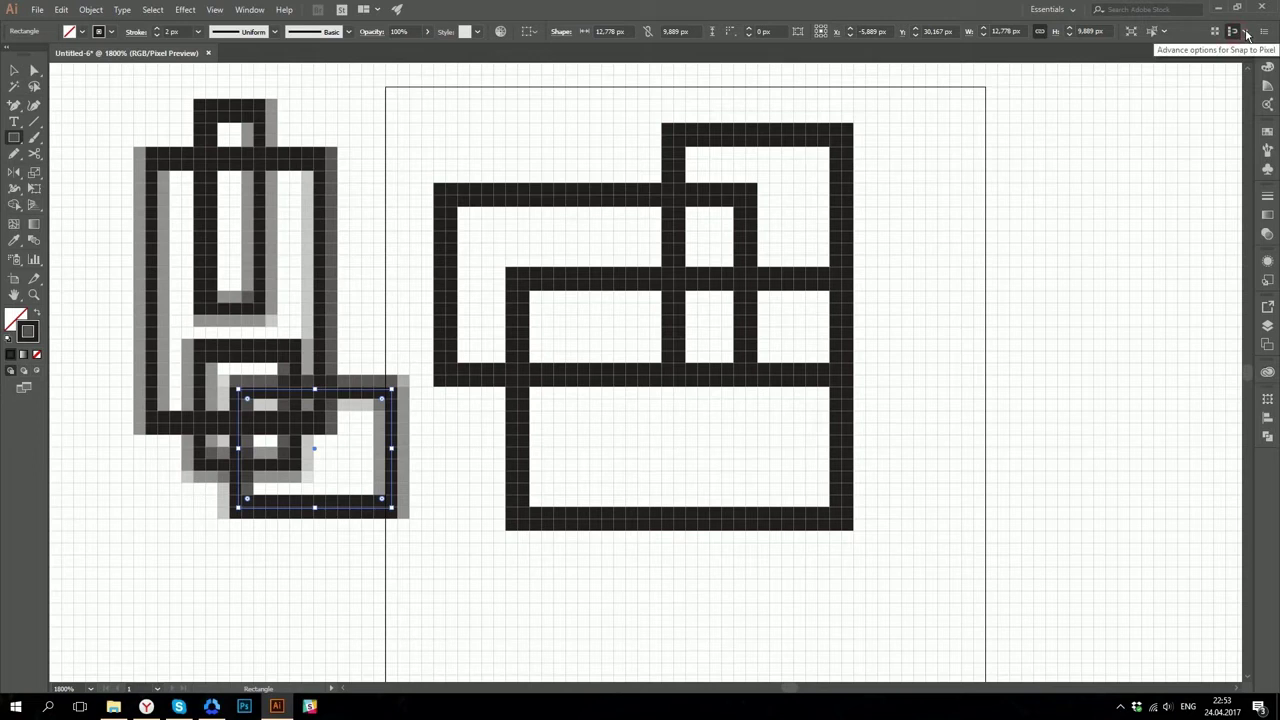
left_click(1247, 35)
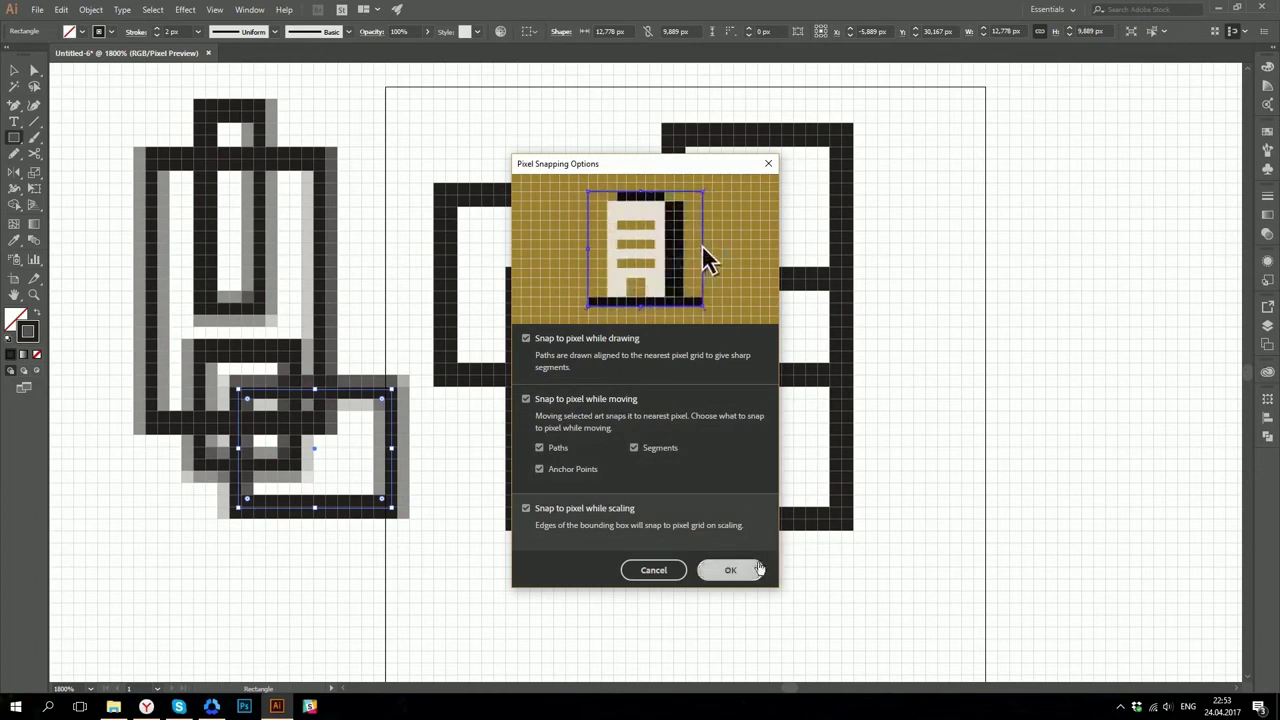
left_click(728, 572)
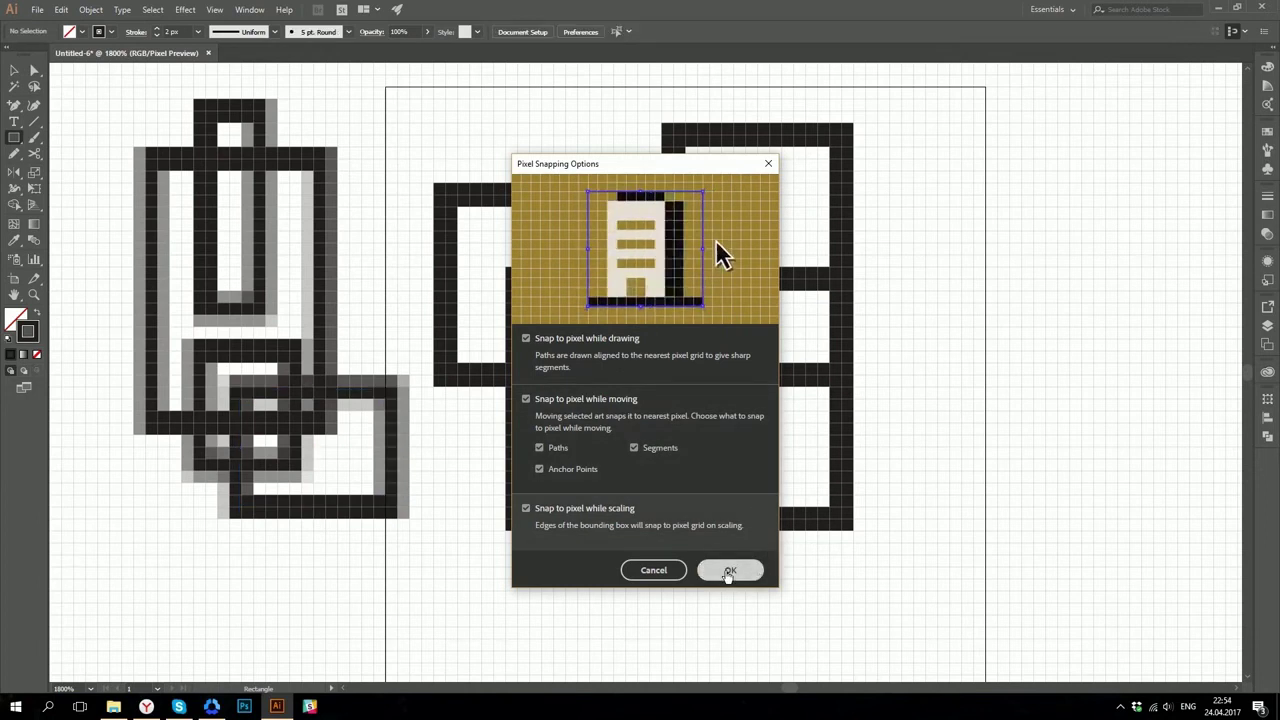
Delete all artwork, undo to restore the cross and bar drawing, and enable Snap to Grid.
key("v")
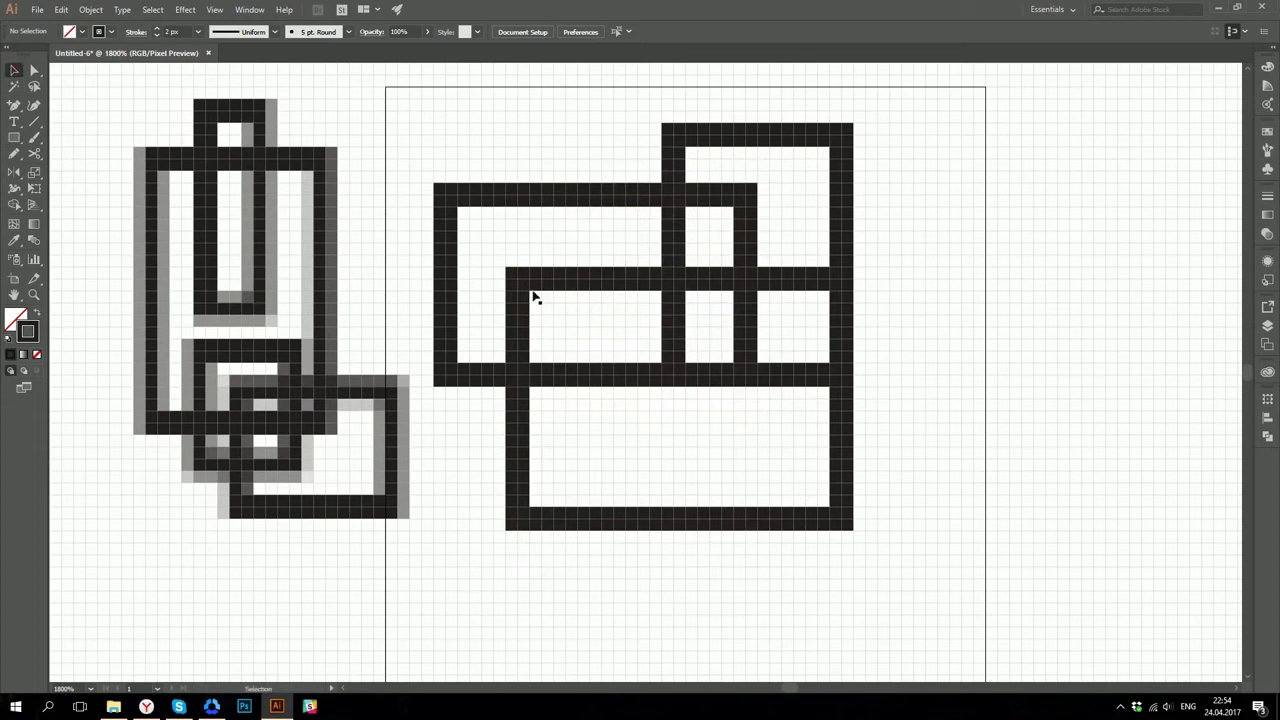
key("ctrl+a")
key("Delete")
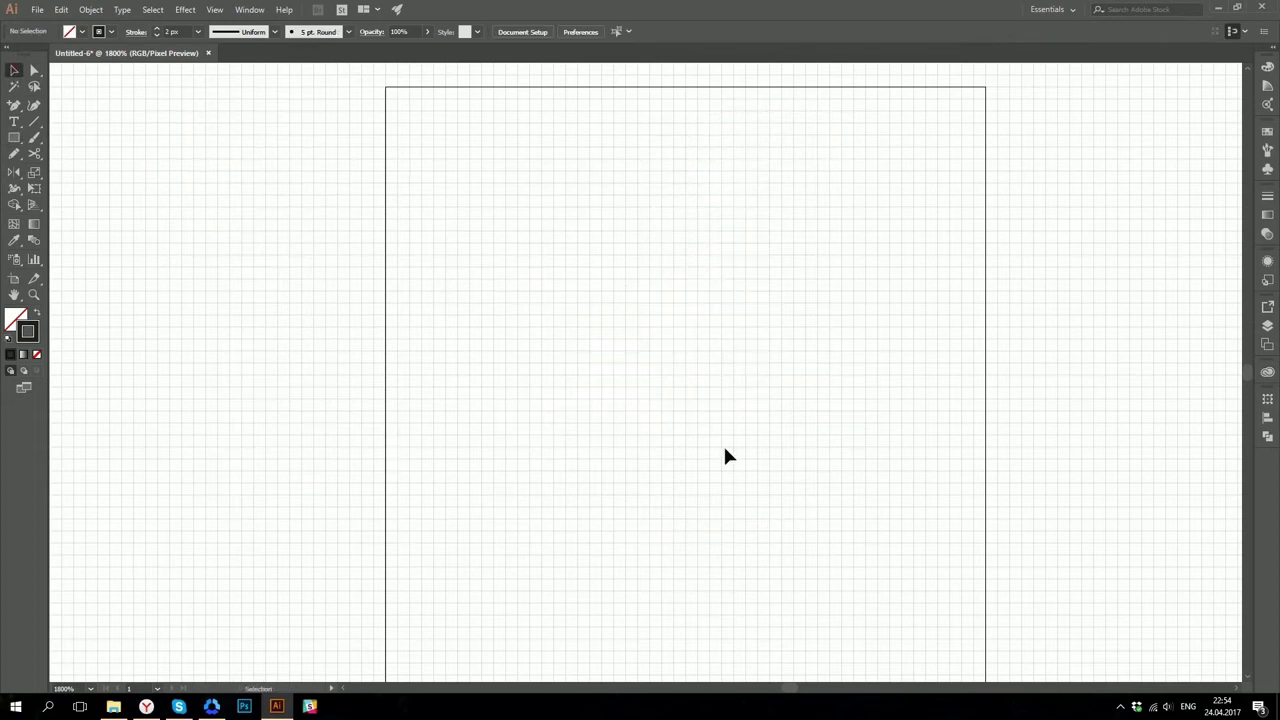
key("ctrl+z")
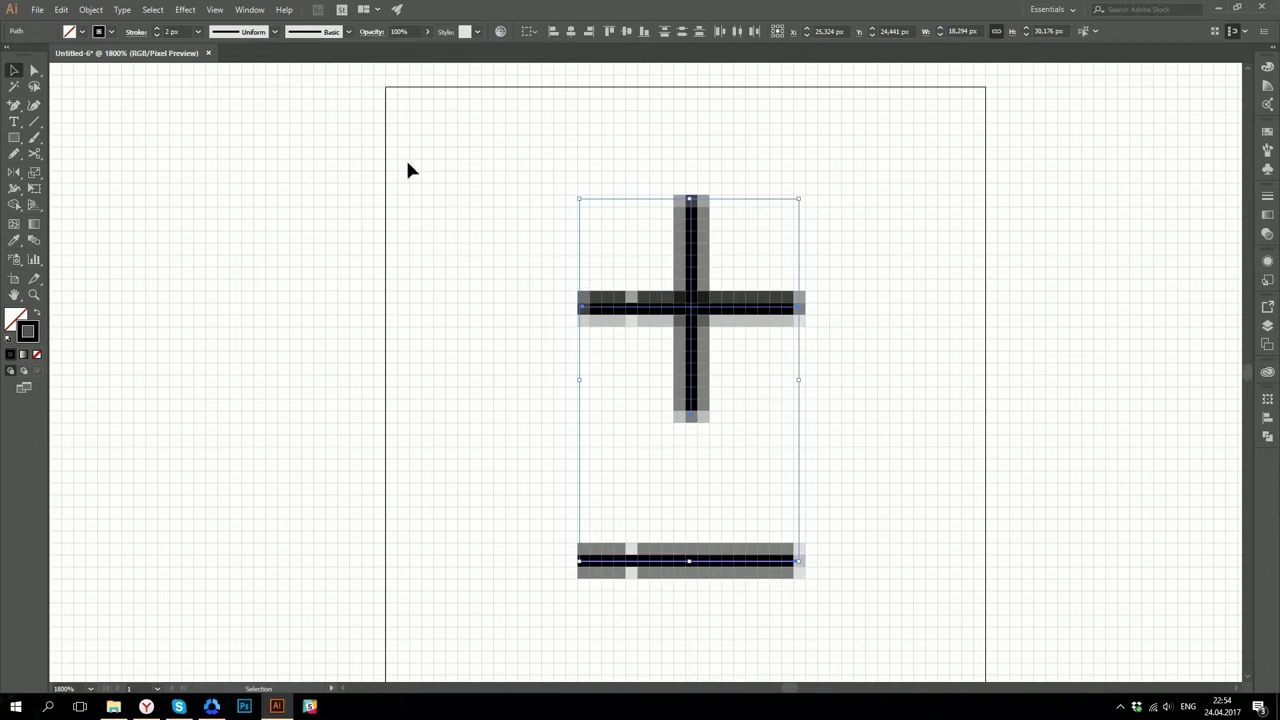
left_click(215, 10)
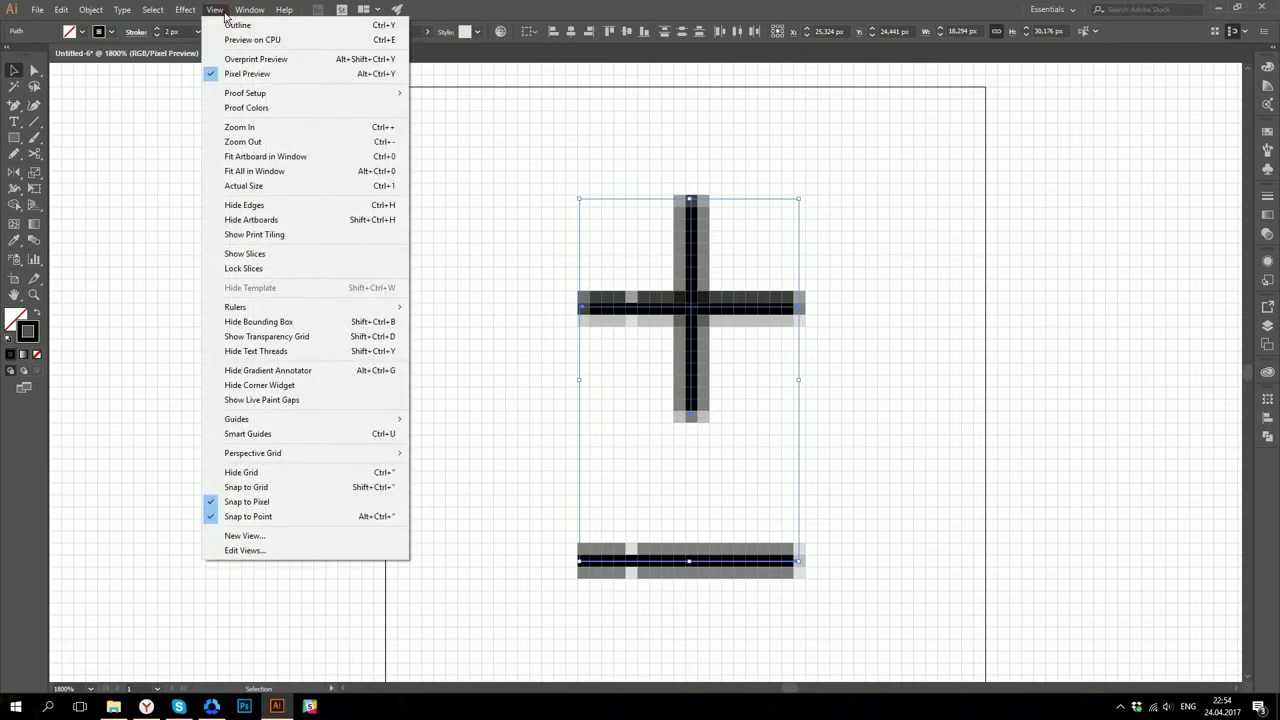
left_click(244, 489)
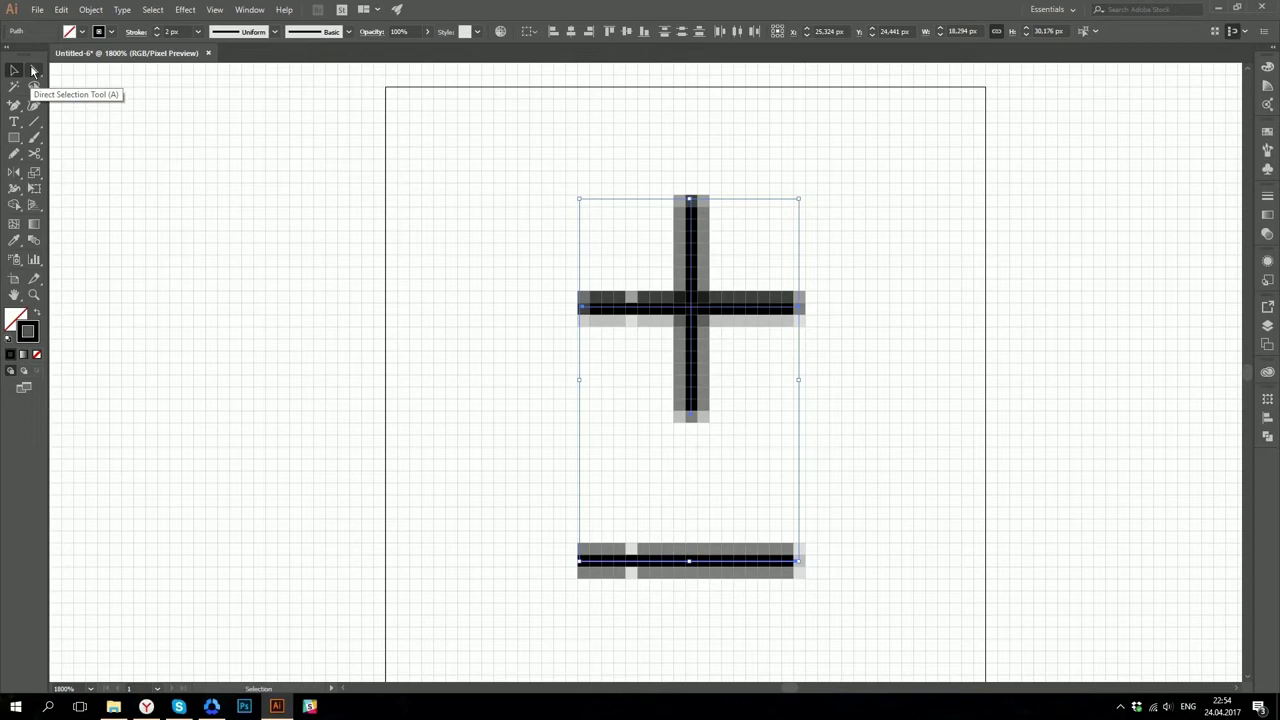
Move the cross's vertical and horizontal stroke end points onto the pixel grid.
left_click(33, 70)
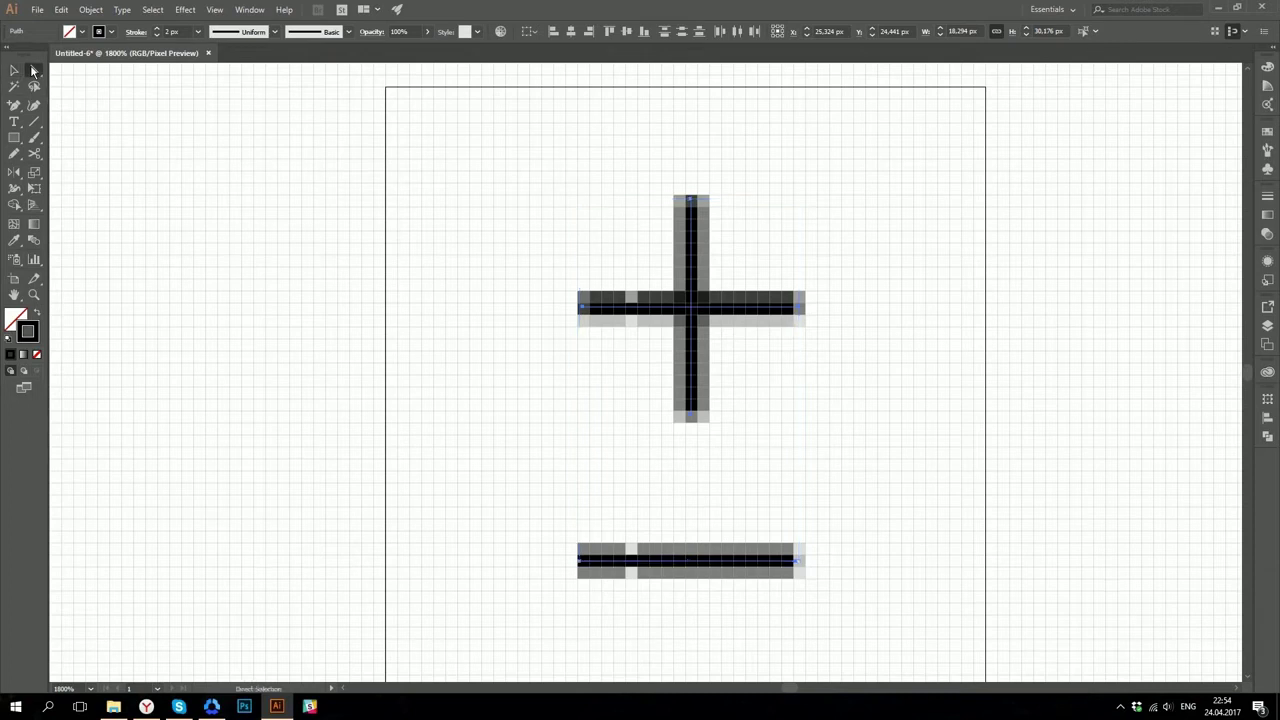
mouse_move(665, 177)
left_mouse_down()
mouse_move(717, 212)
mouse_move(686, 200)
left_mouse_up()
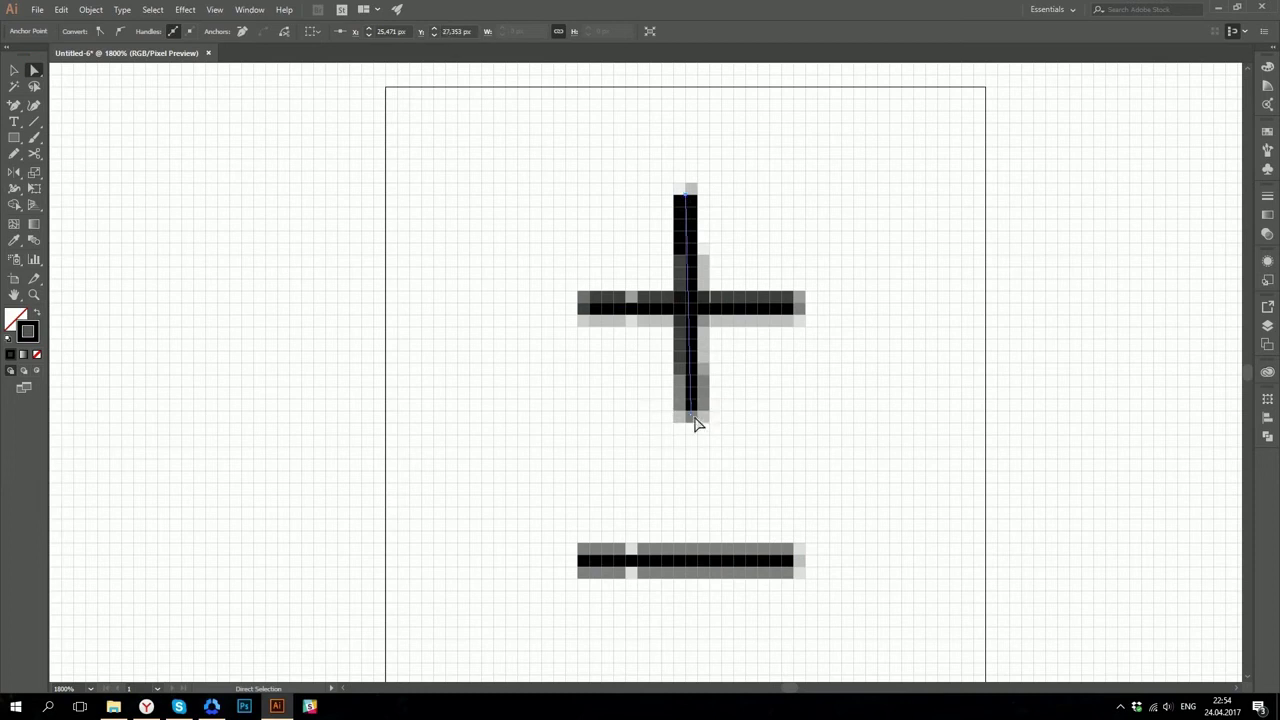
left_click_drag(694, 428, 689, 428)
left_click(797, 310)
left_click_drag(797, 310, 794, 303)
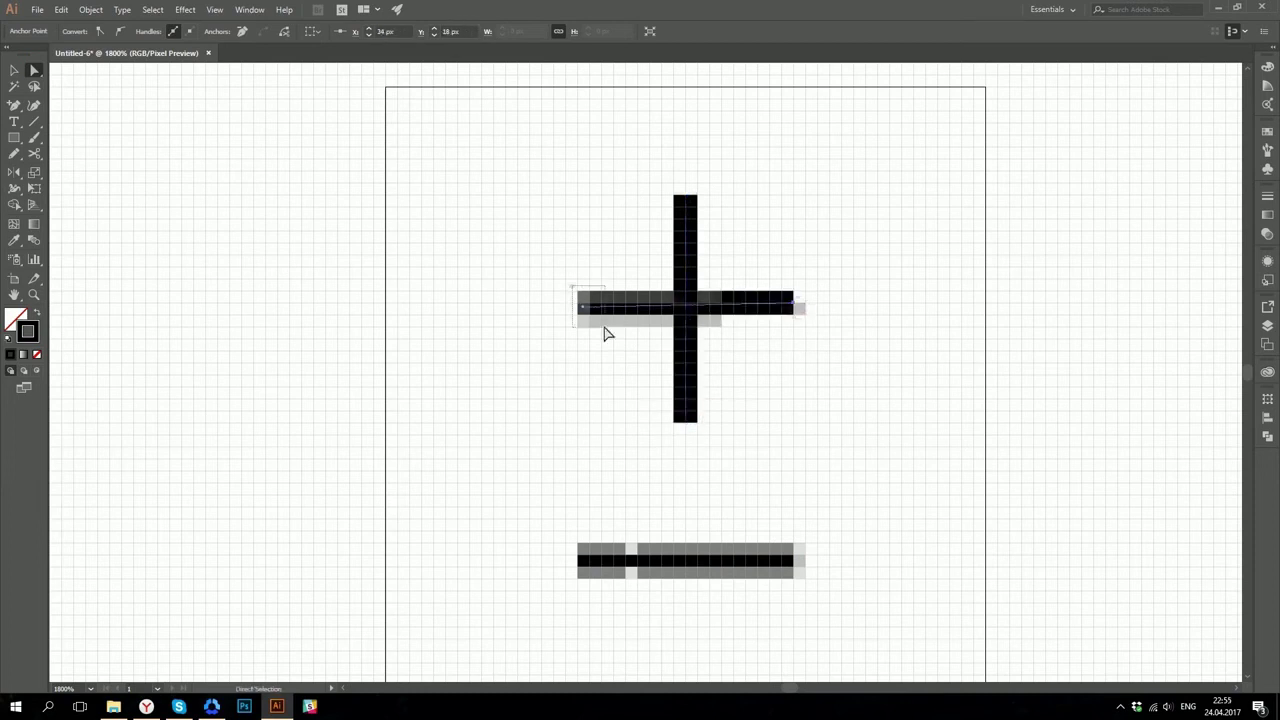
left_click_drag(580, 310, 579, 304)
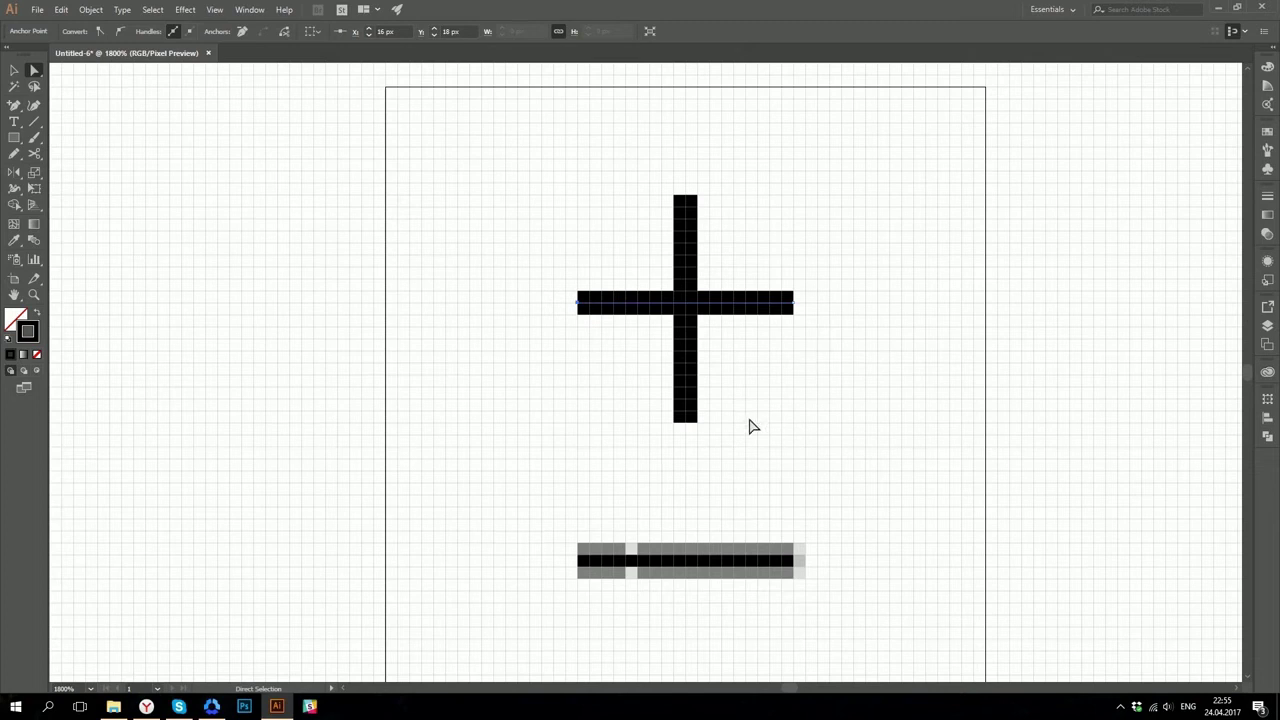
Set both end points of the lower bar to Y 40 px.
left_click_drag(505, 496, 660, 620)
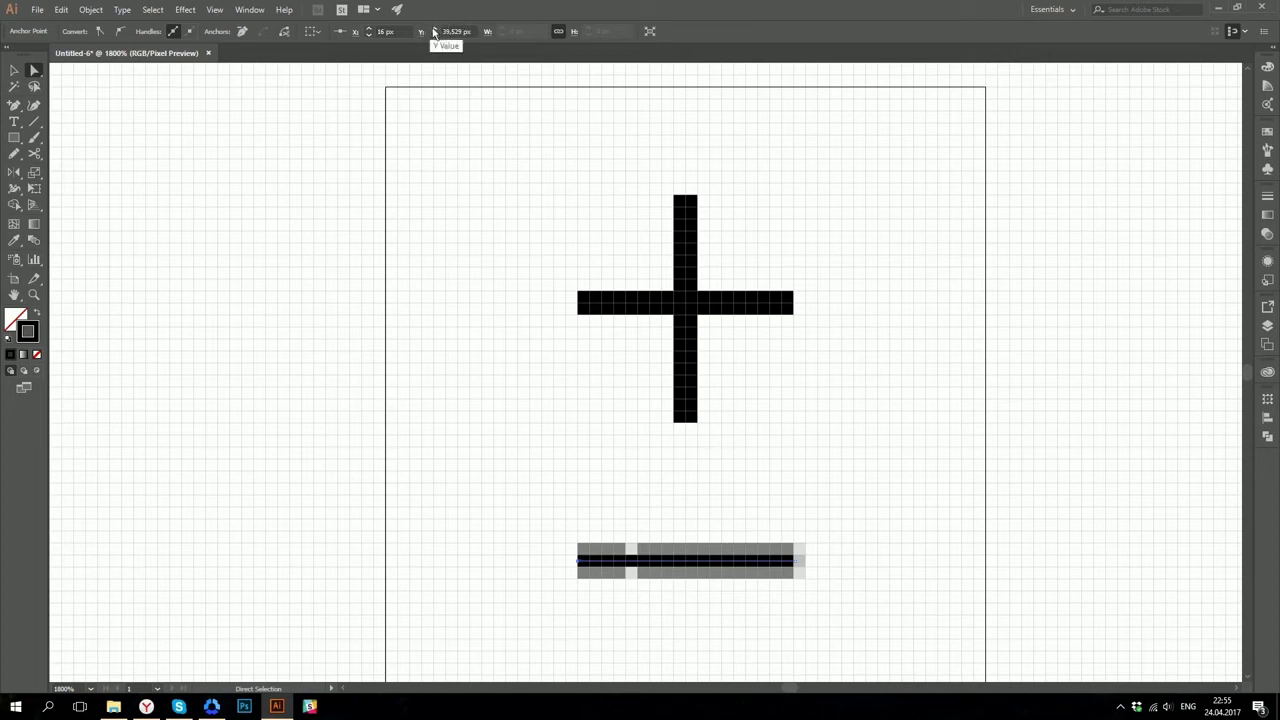
left_click(434, 28)
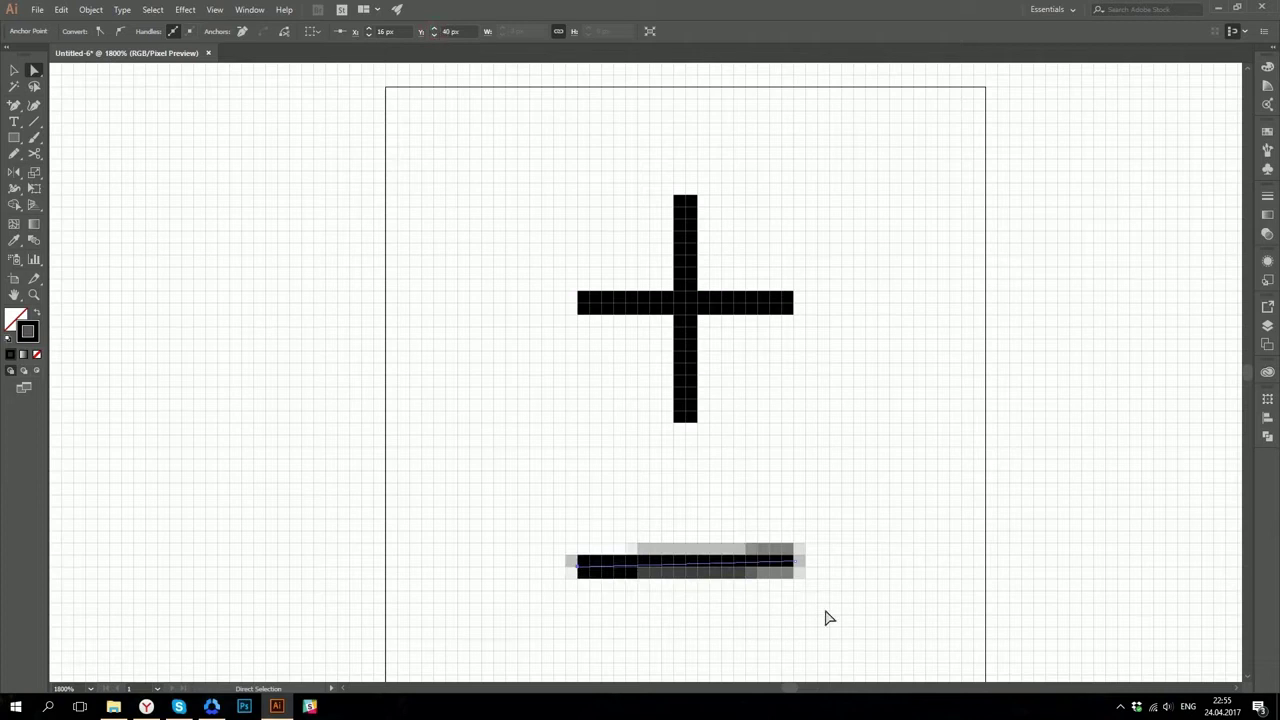
left_click_drag(849, 601, 766, 534)
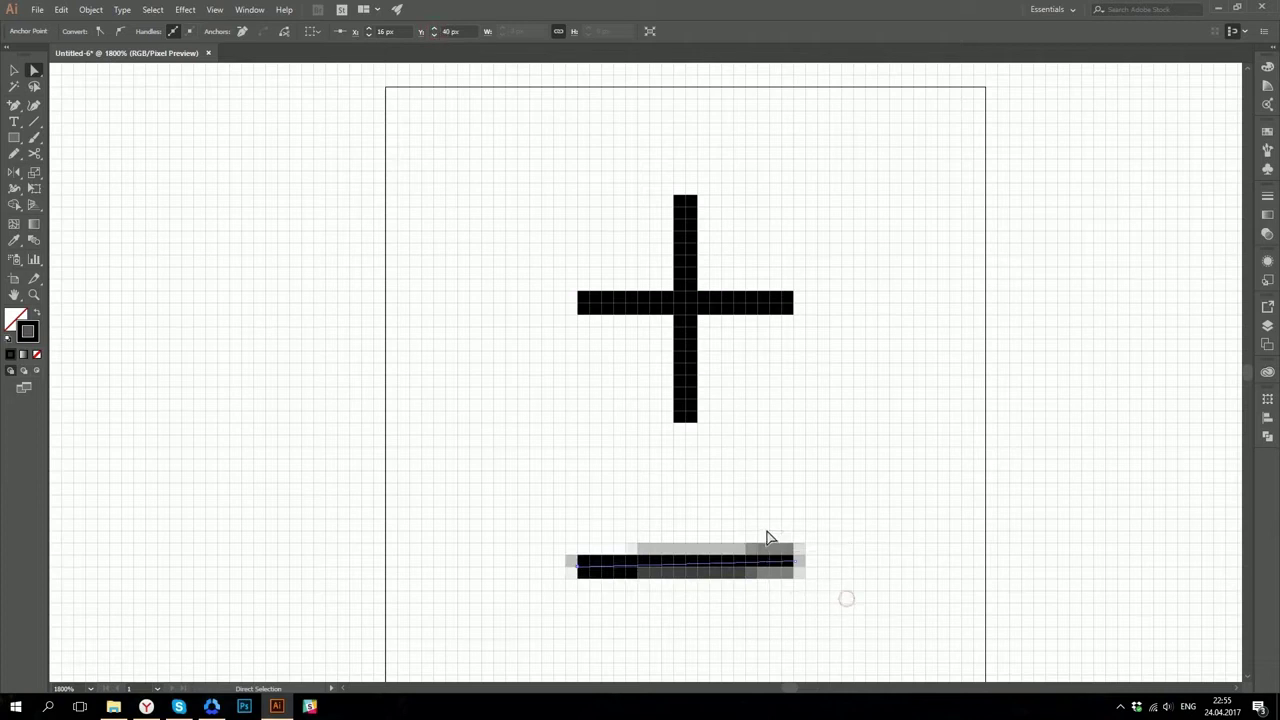
left_click(435, 29)
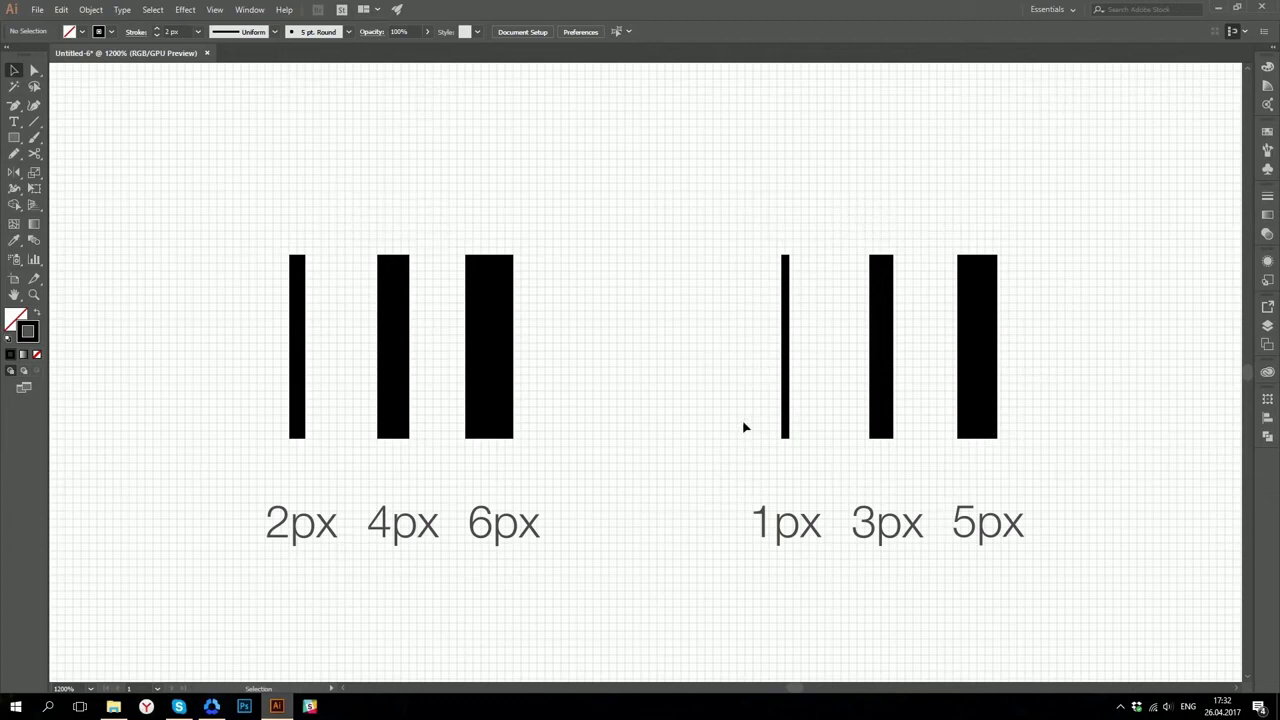
Turn on Pixel Preview with the six bars deselected to show the 1px, 3px, 5px blur.
left_click(34, 70)
left_click_drag(191, 169, 1034, 498)
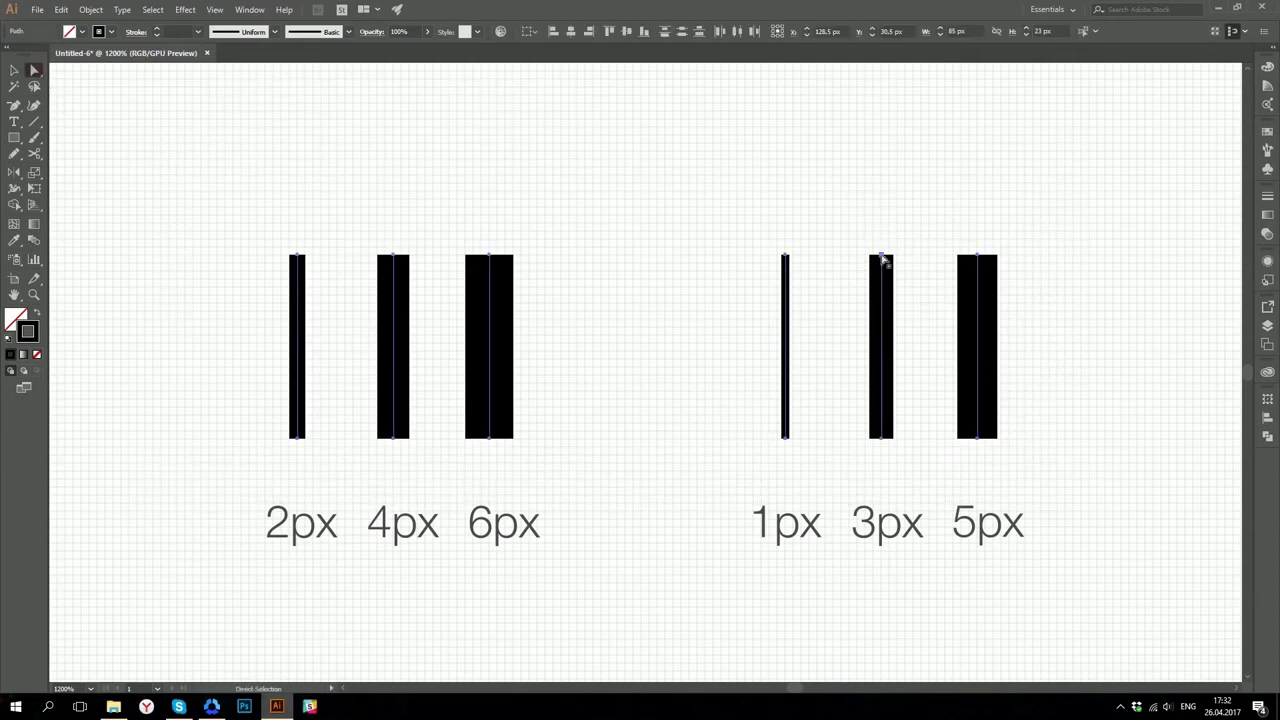
left_click(775, 343)
key("ctrl+alt+y")
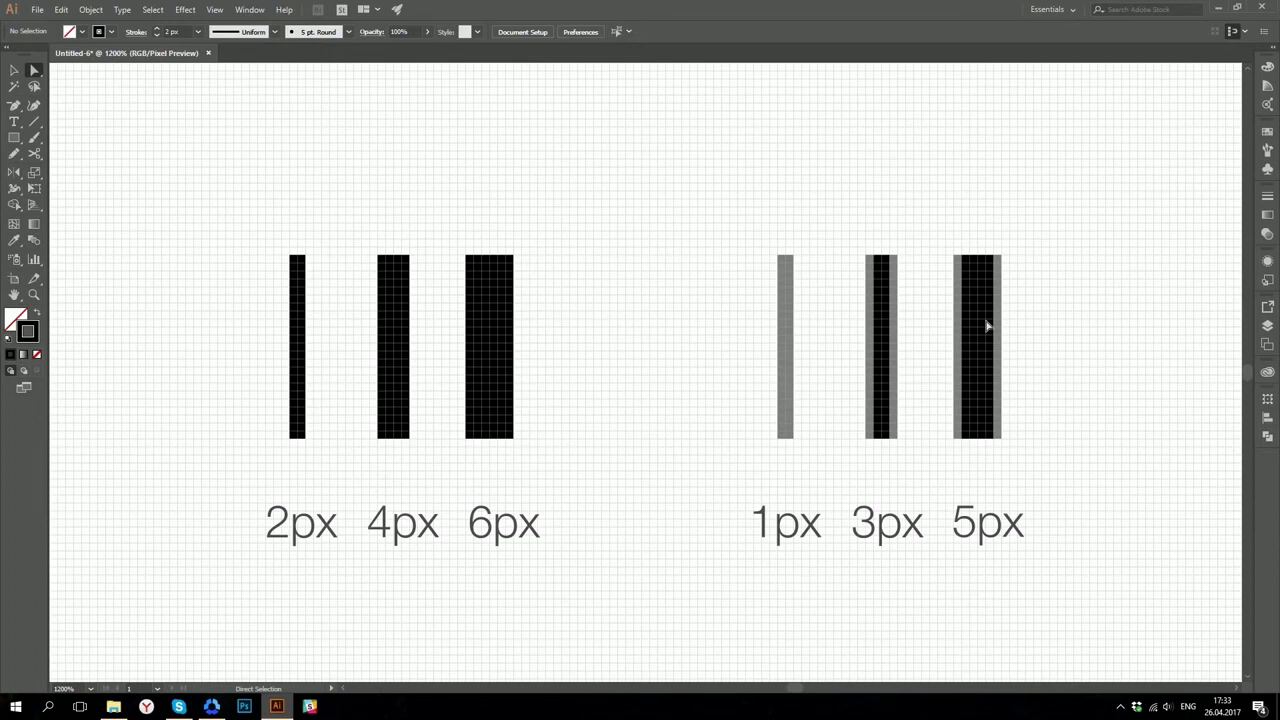
left_click(14, 70)
Shift the 1px, 3px and 5px bars half a pixel right to X 147.5 px.
left_click_drag(714, 211, 1074, 470)
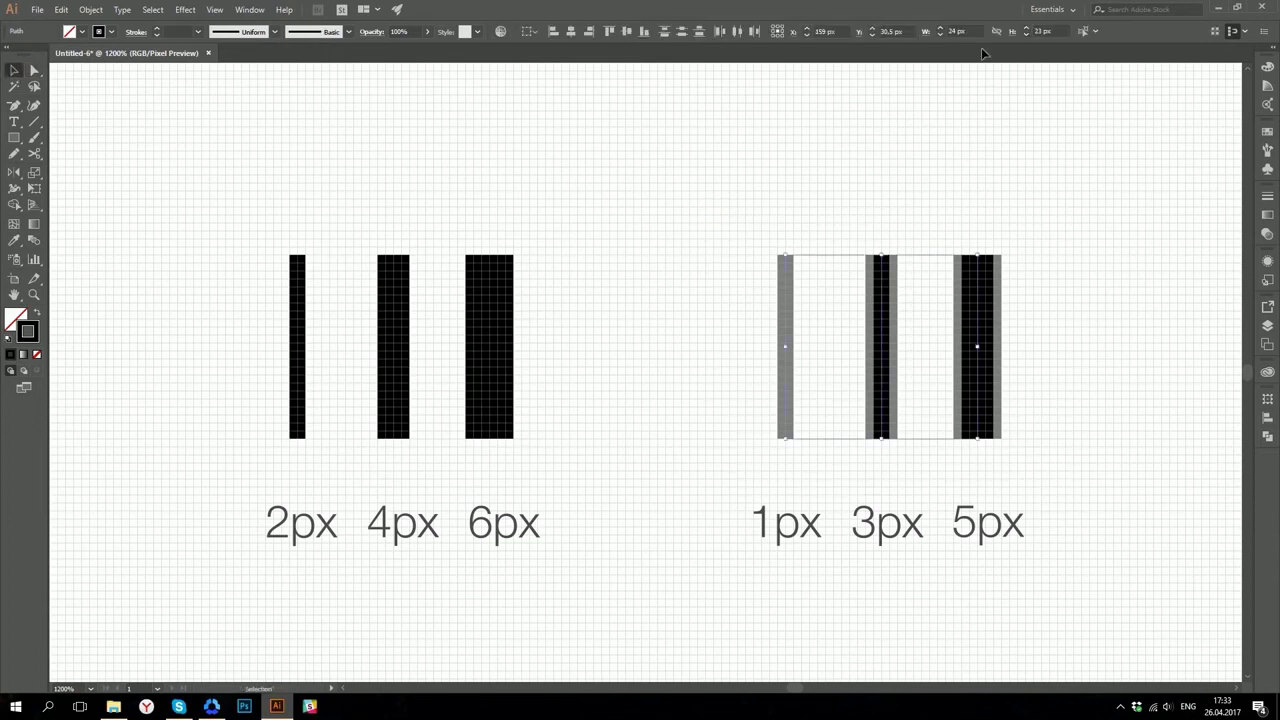
left_click(824, 31)
key("Return")
left_click(820, 214)
Inspect the 1px bar's anchor points with Direct Selection, then reselect and deselect the three bars.
left_click(33, 70)
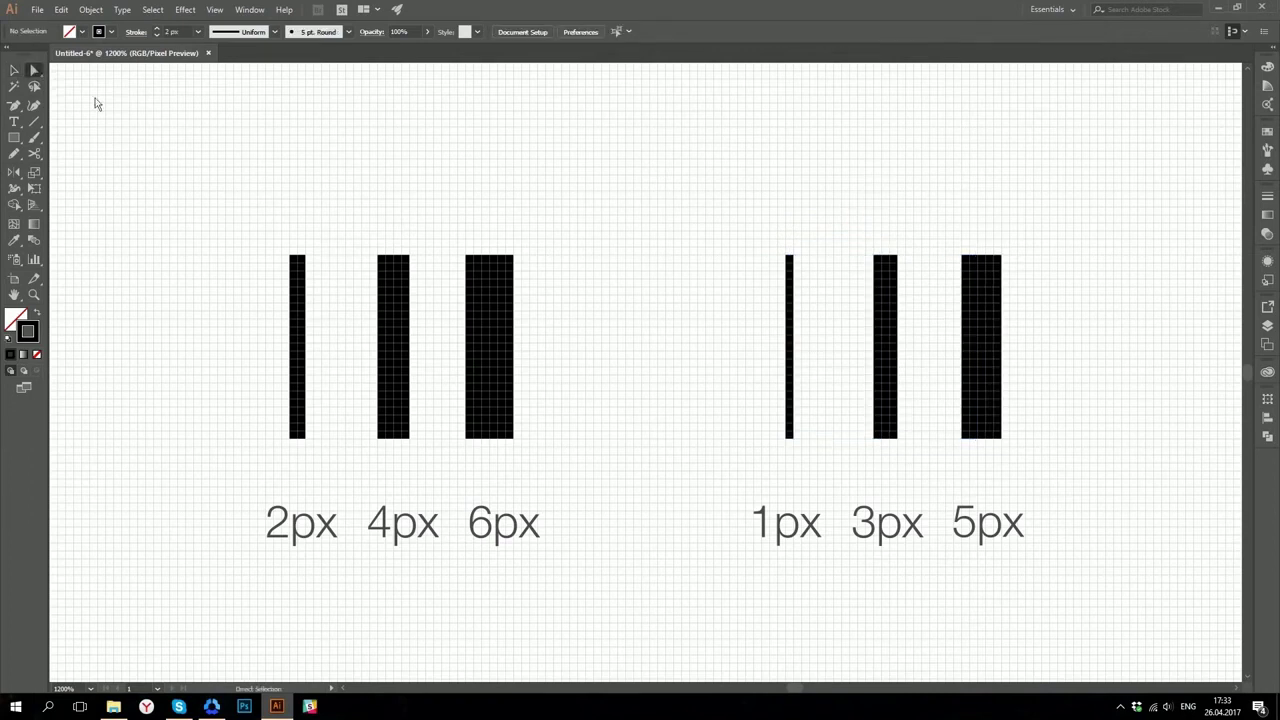
left_click_drag(748, 214, 834, 500)
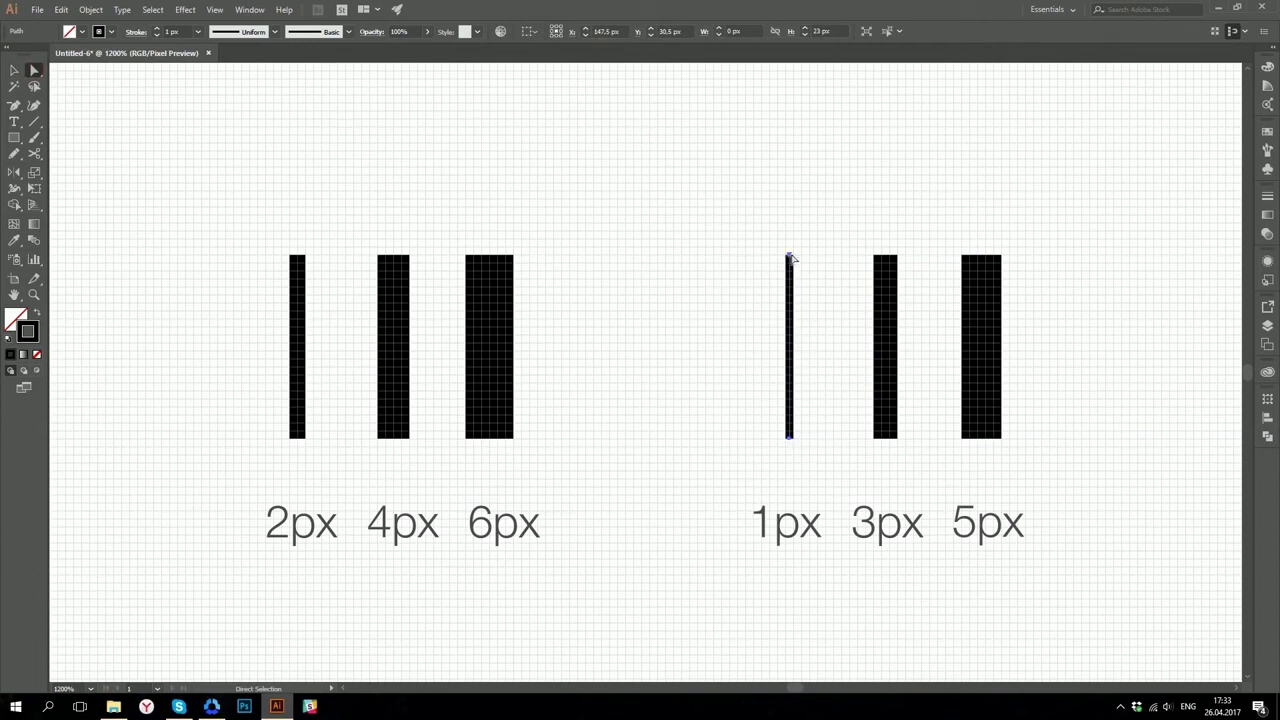
left_click_drag(774, 240, 809, 277)
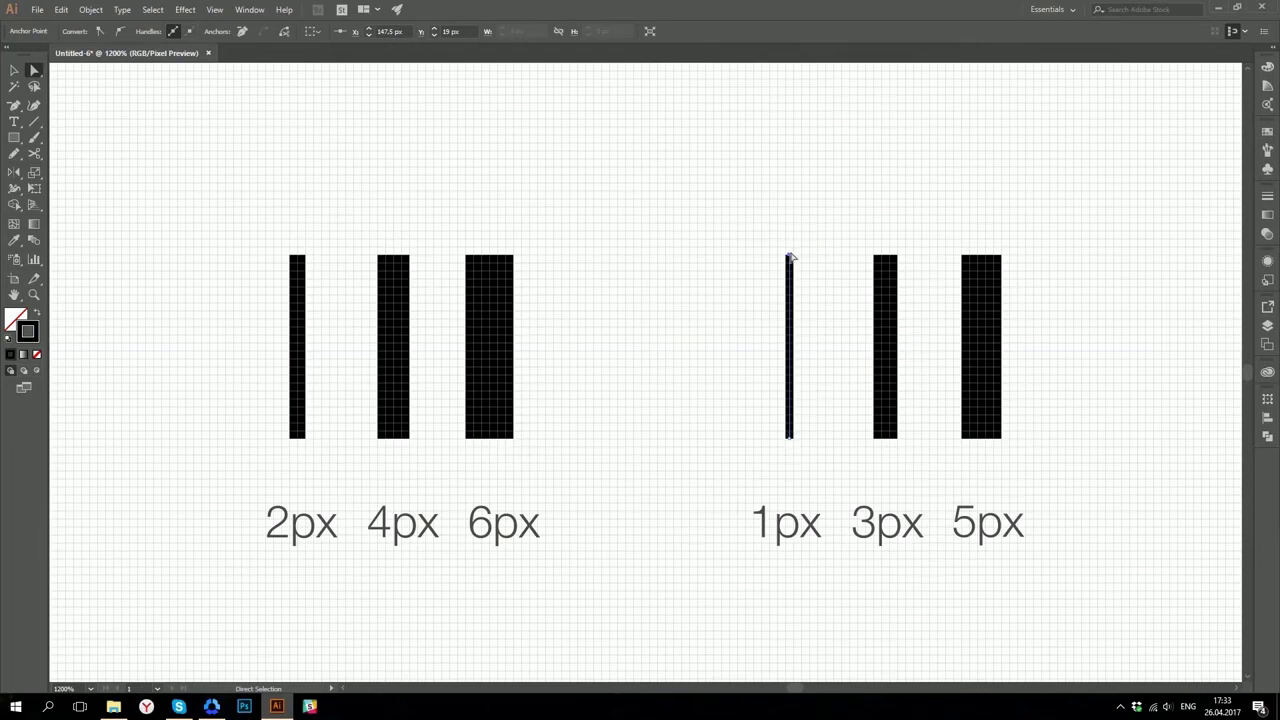
left_click_drag(667, 168, 1067, 514)
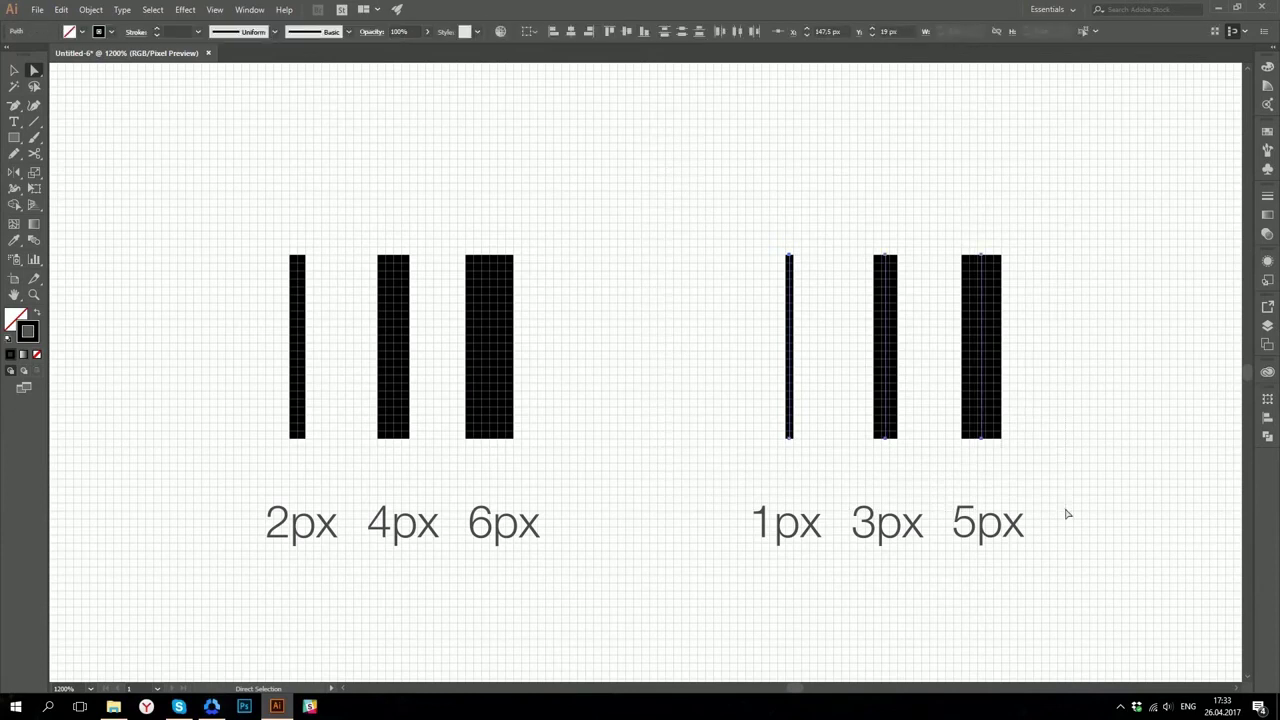
left_click(827, 382)
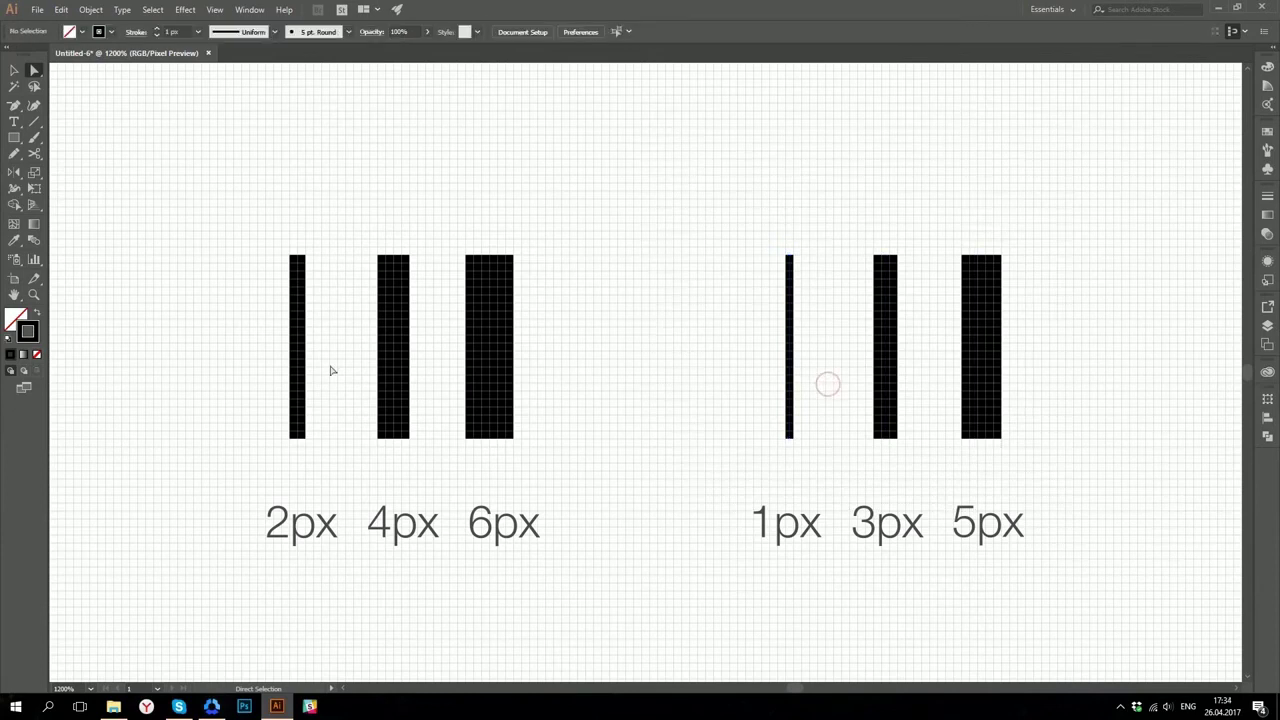
Try a 2.5 px stroke weight on both the left 2px bar and the right 1px bar.
key("v")
left_click_drag(334, 361, 287, 357)
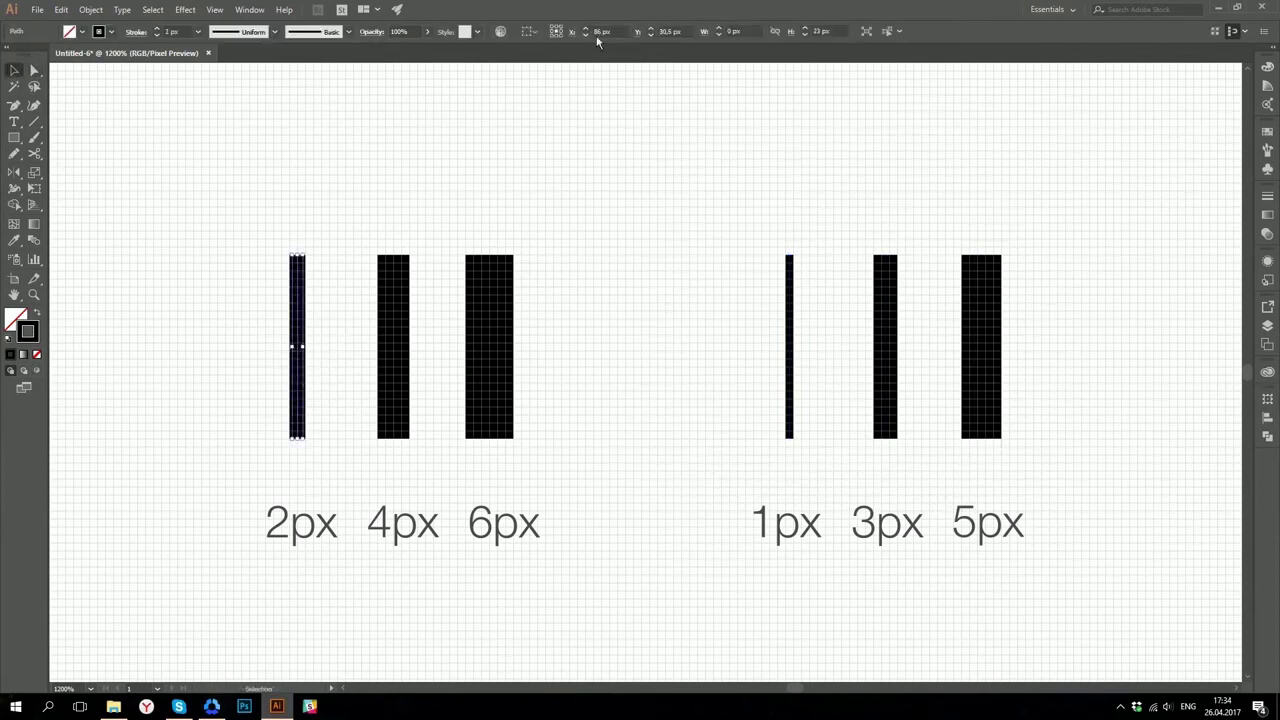
left_click(172, 31)
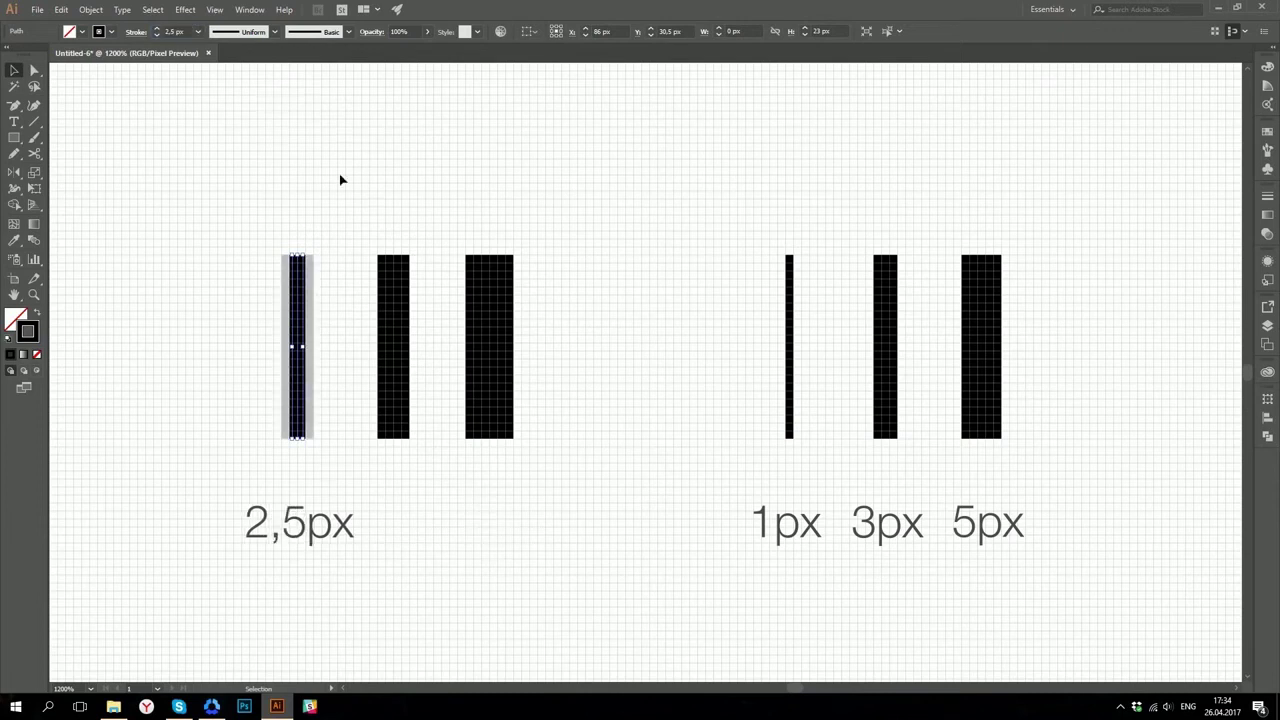
left_click(340, 180)
left_click(788, 320)
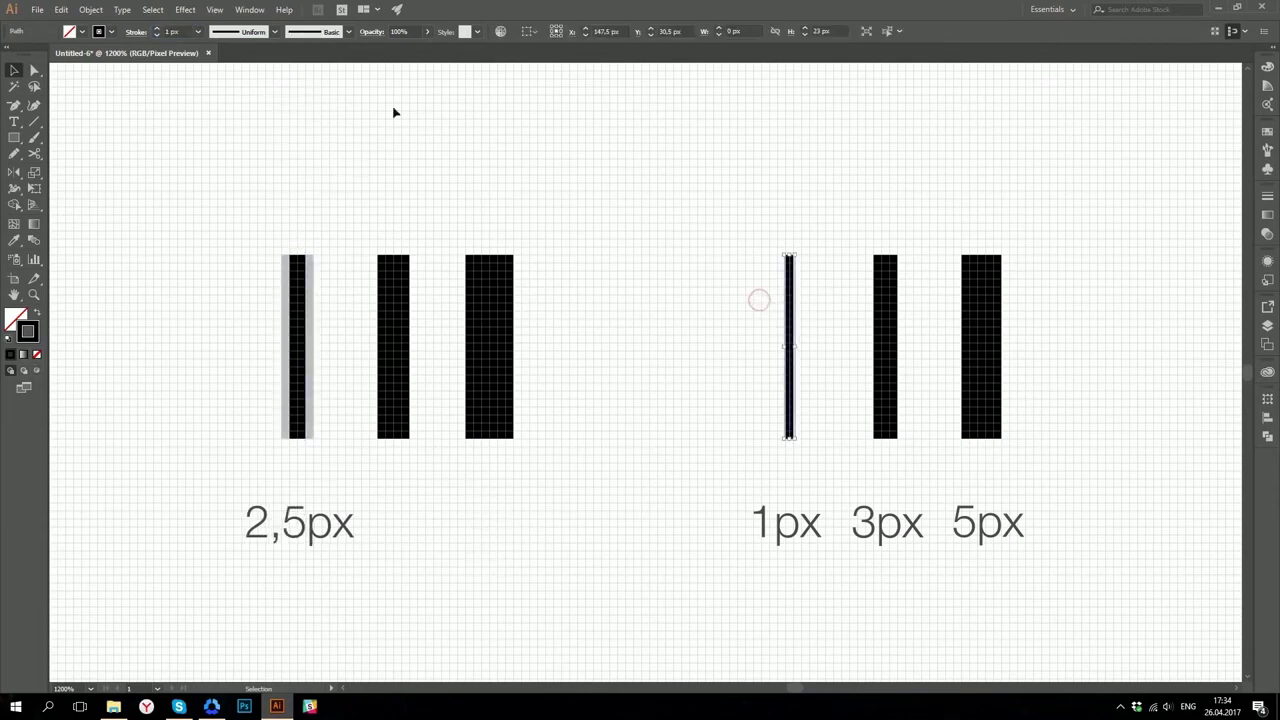
left_click(172, 31)
type("2,5")
key("Return")
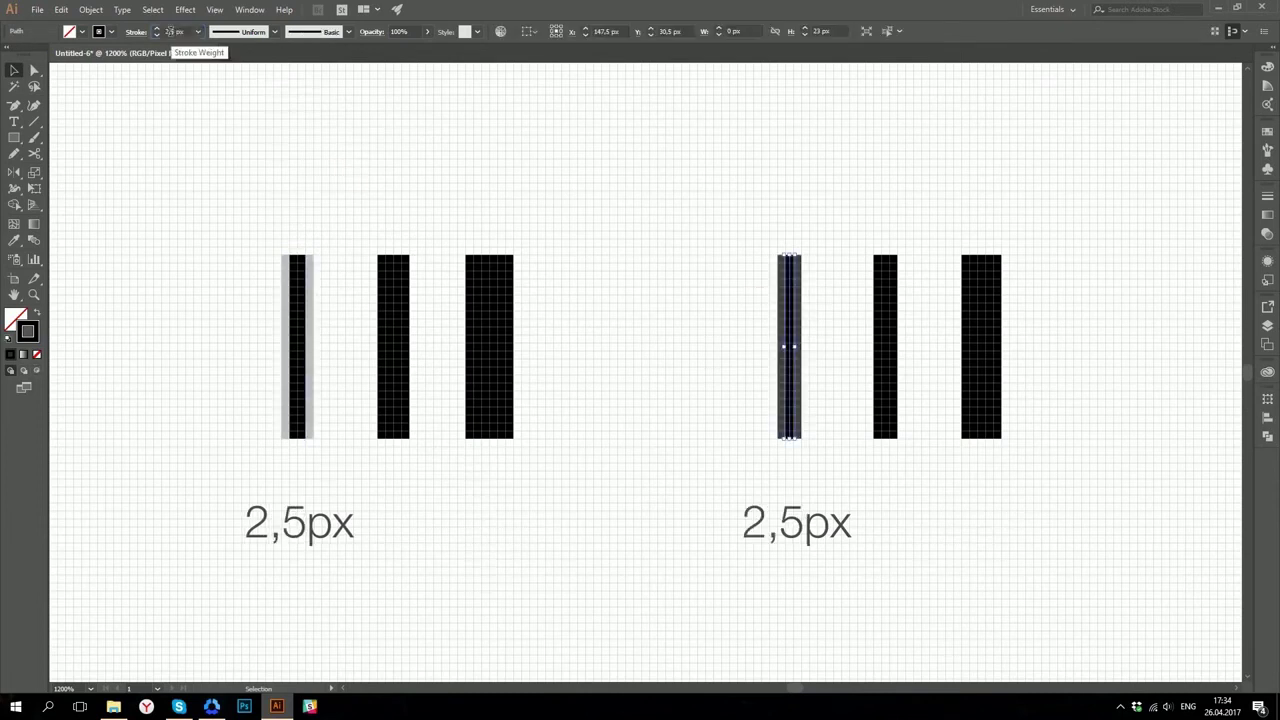
left_click(660, 329)
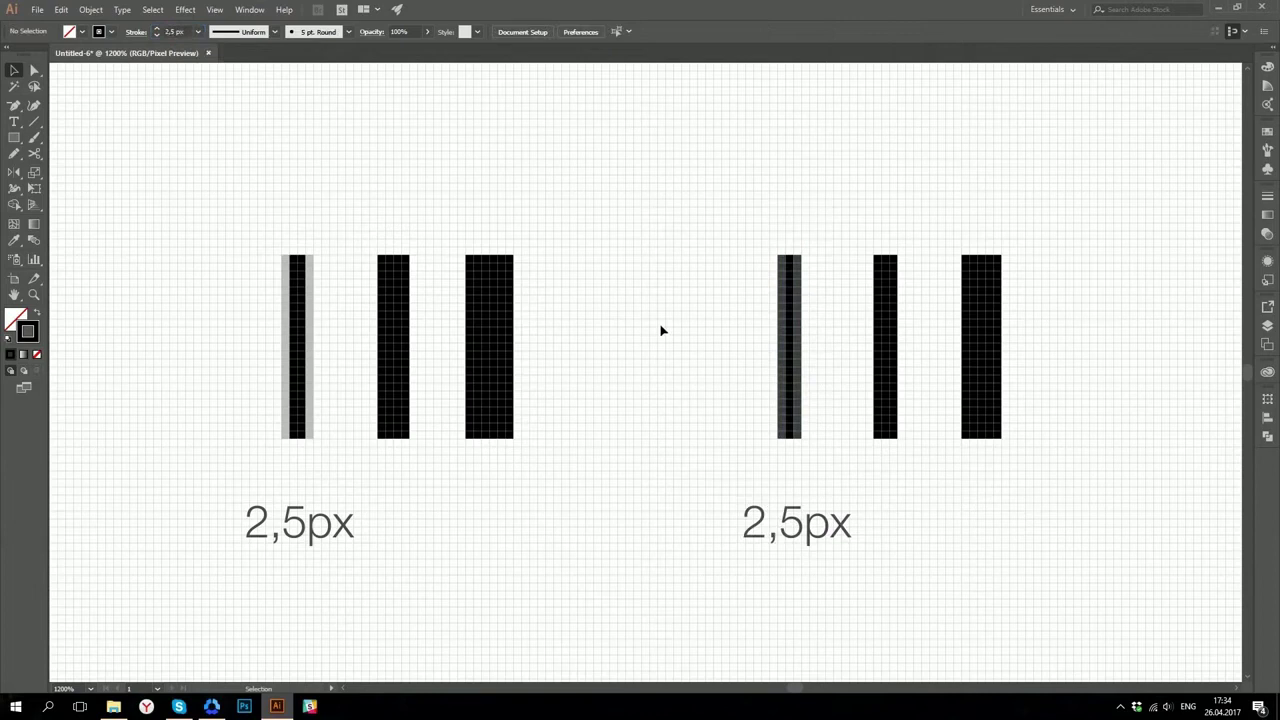
Return both bars to a 2 px stroke, then thin the right-hand bar to 1 px.
left_click_drag(699, 231, 811, 471)
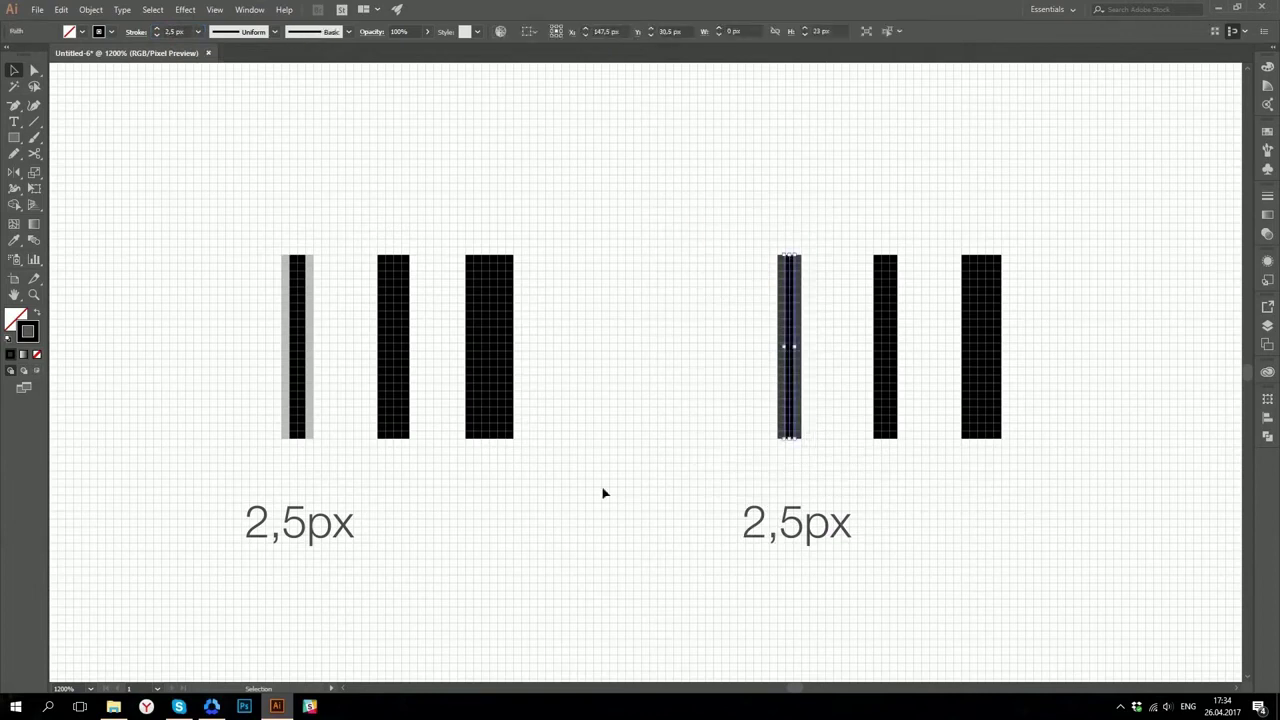
left_click(156, 35)
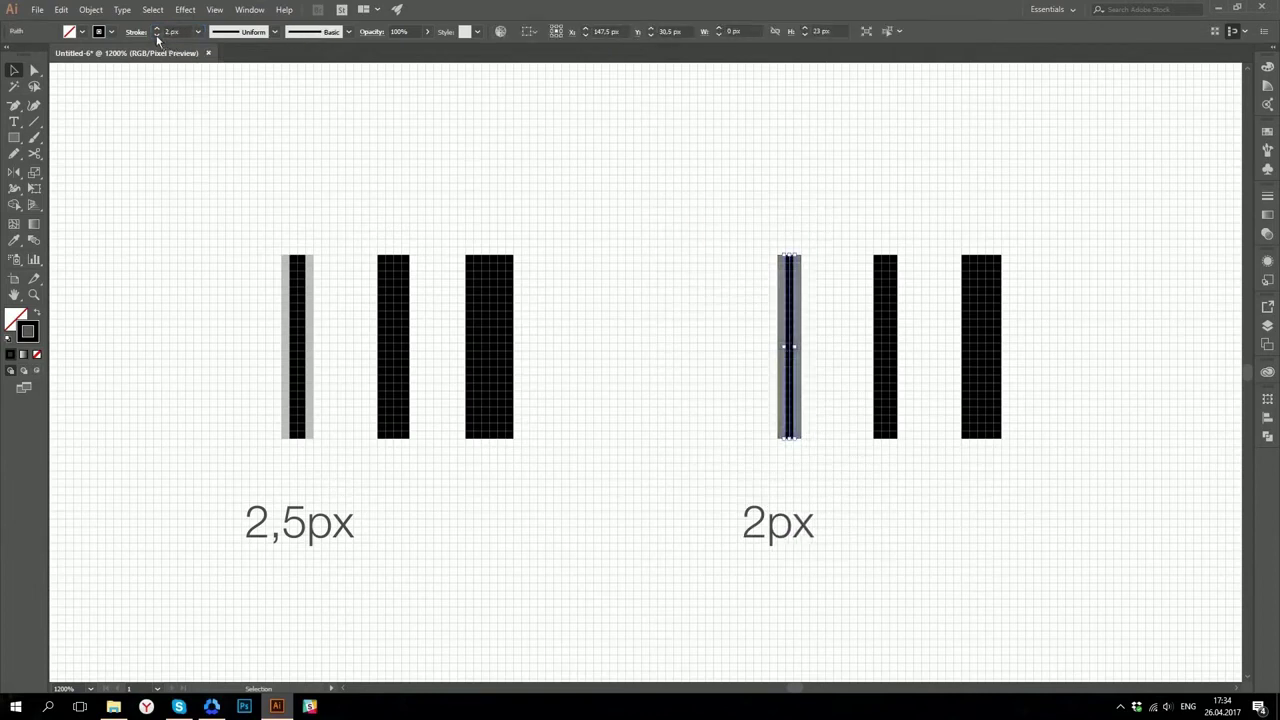
left_click(629, 330)
left_click_drag(274, 203, 338, 442)
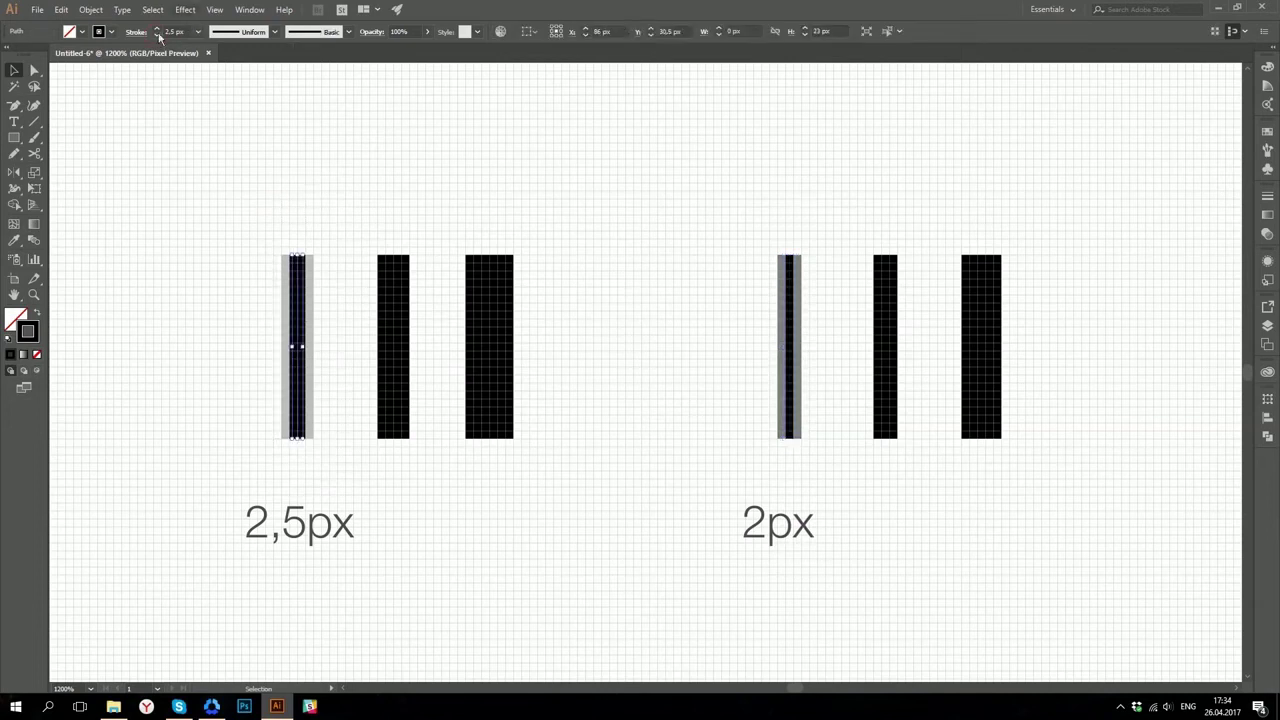
left_click(157, 35)
left_click(696, 326)
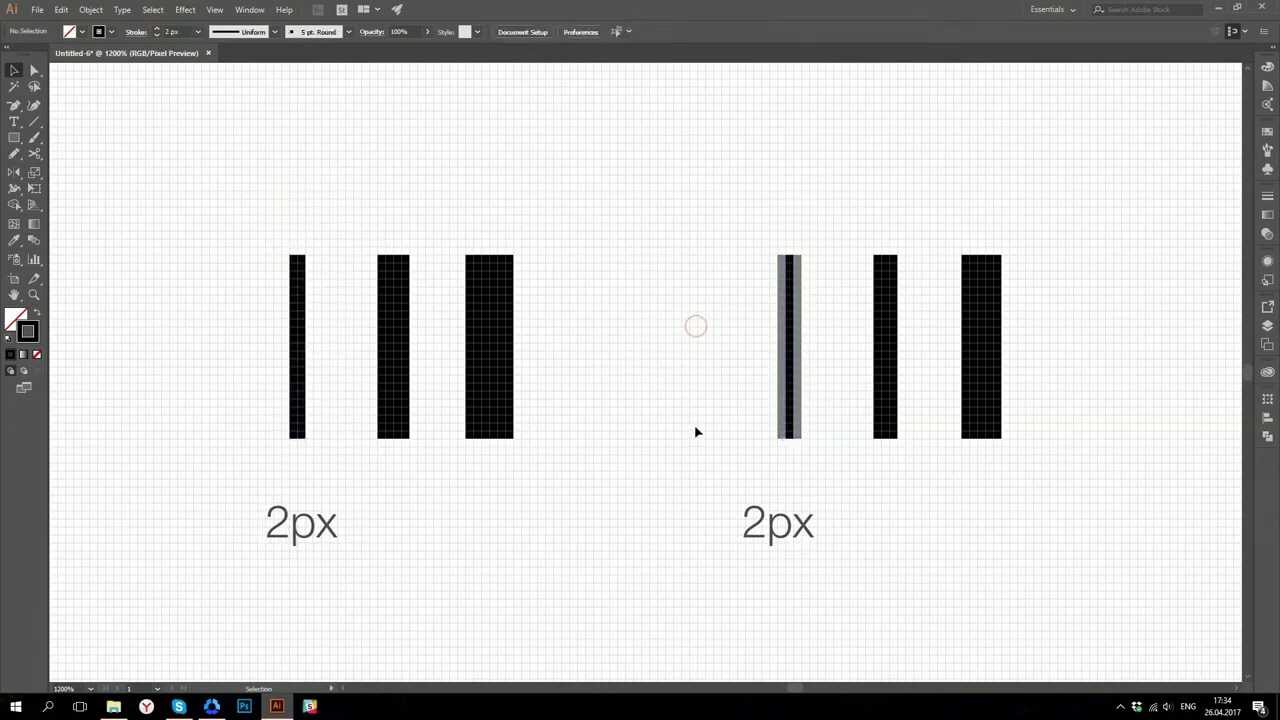
left_click_drag(743, 206, 823, 449)
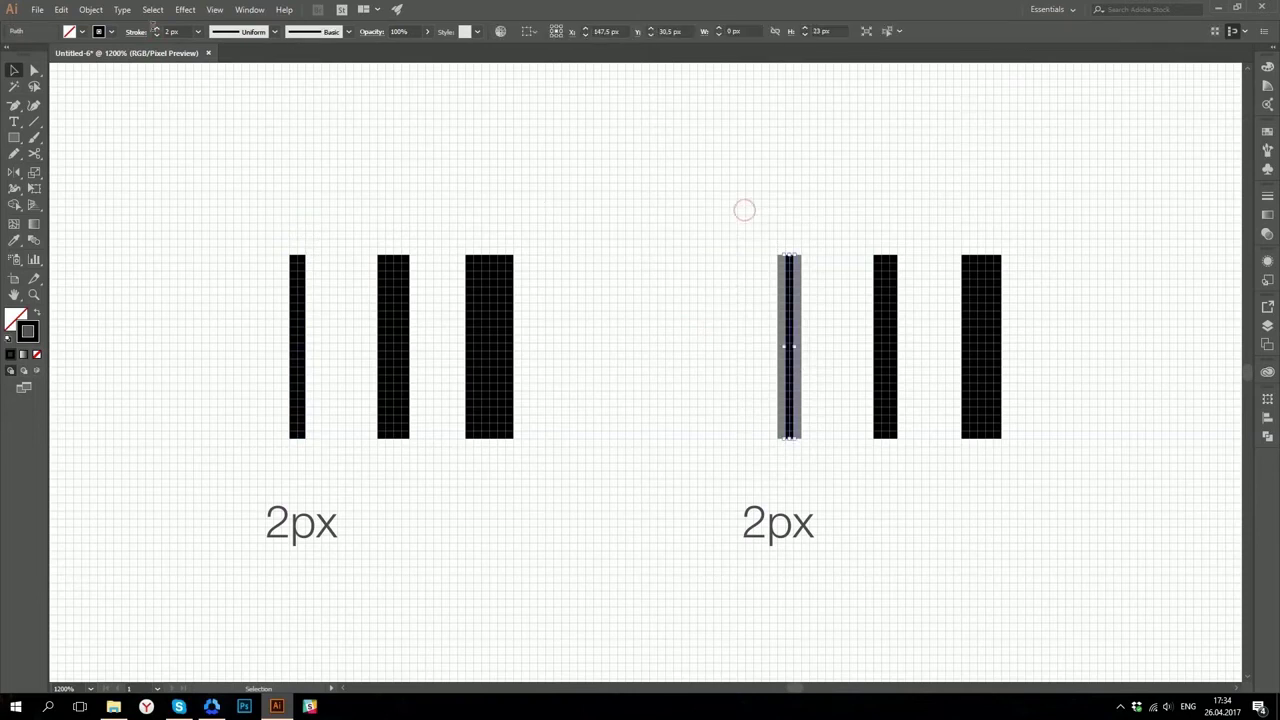
left_click(157, 35)
left_click(655, 279)
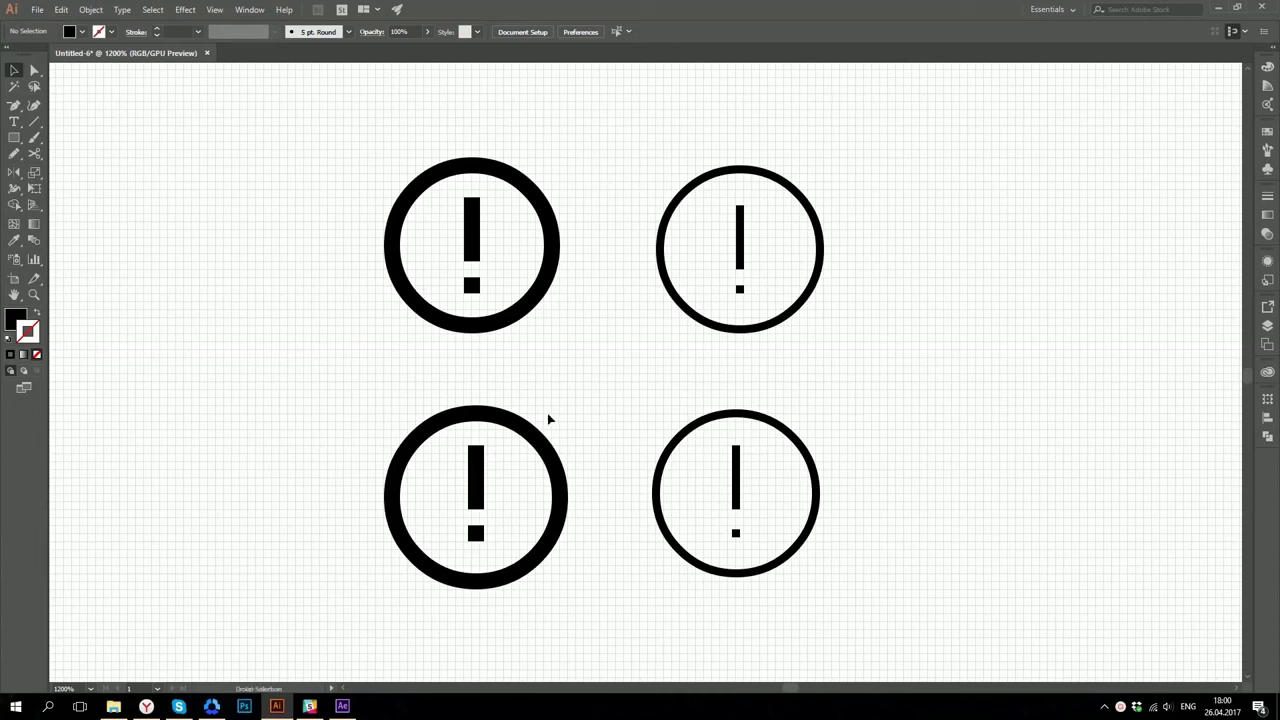
In Pixel Preview, check the left icons' 2 px-stroke circles (20 px and 21 px) and exclamation bars.
key("ctrl+alt+y")
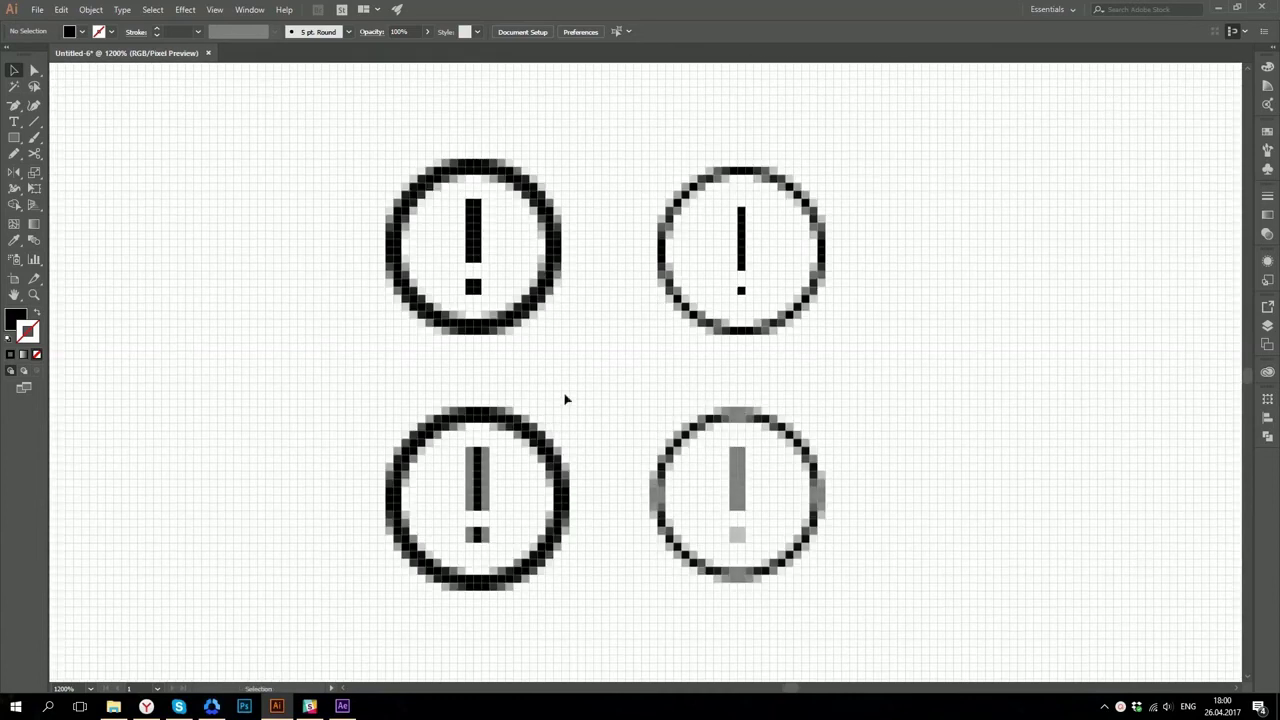
left_click_drag(576, 380, 362, 139)
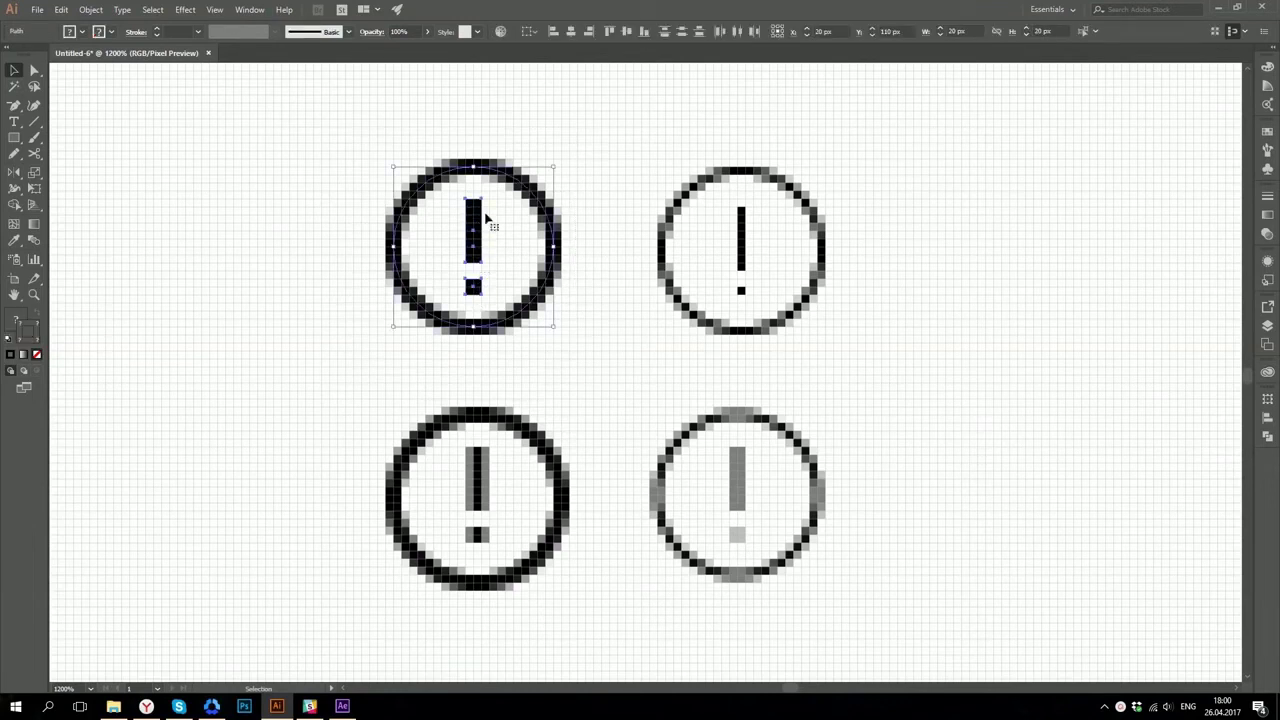
left_click(491, 222, "shift")
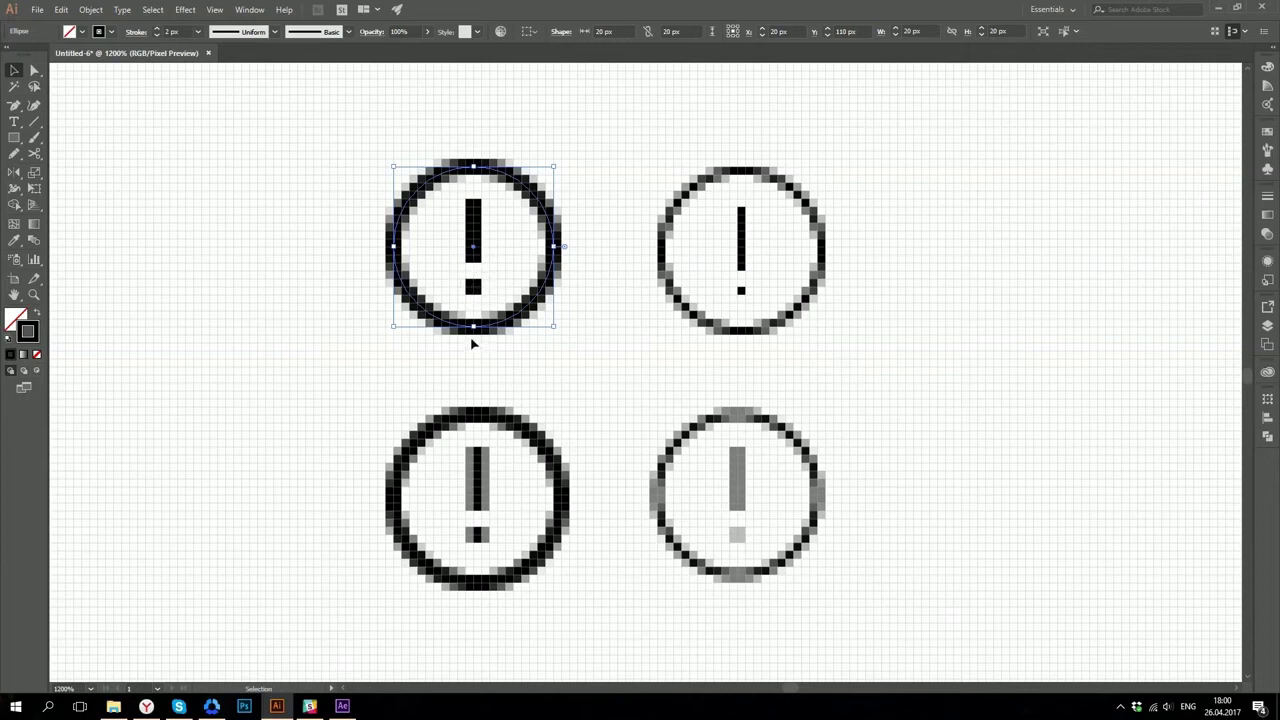
scroll(473, 327, "down", 1)
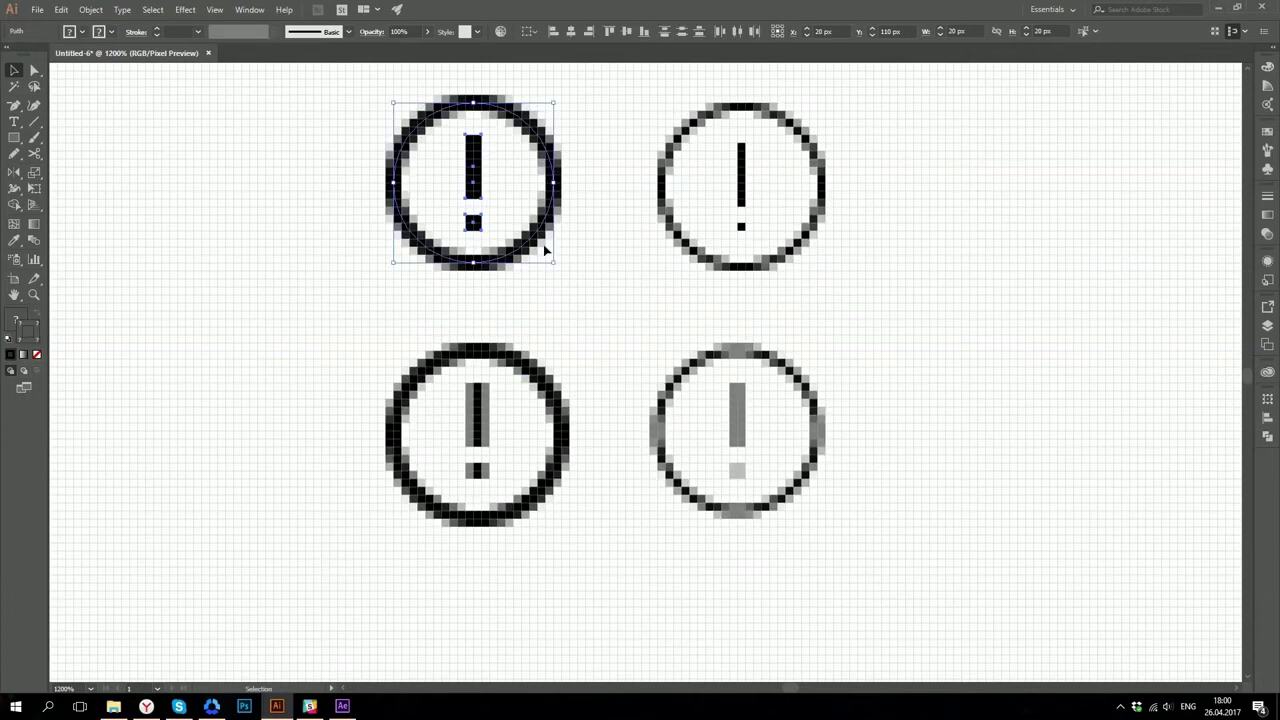
left_click(520, 432)
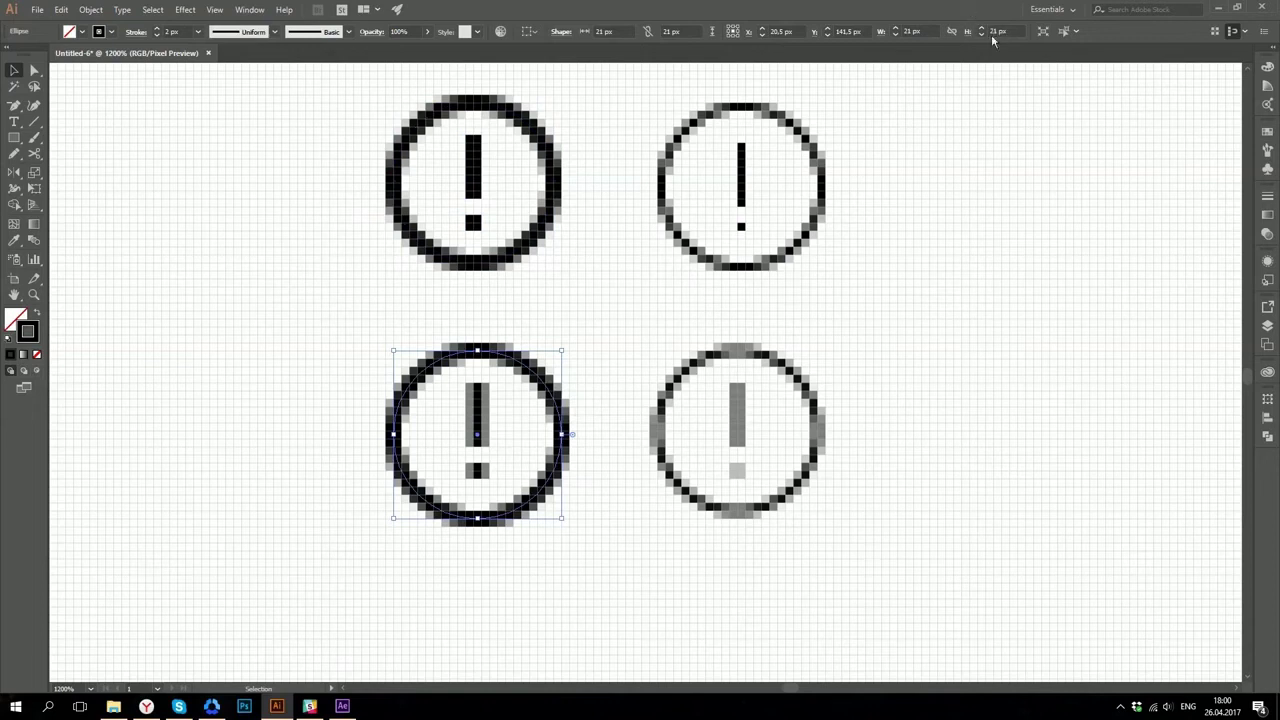
left_click(473, 165)
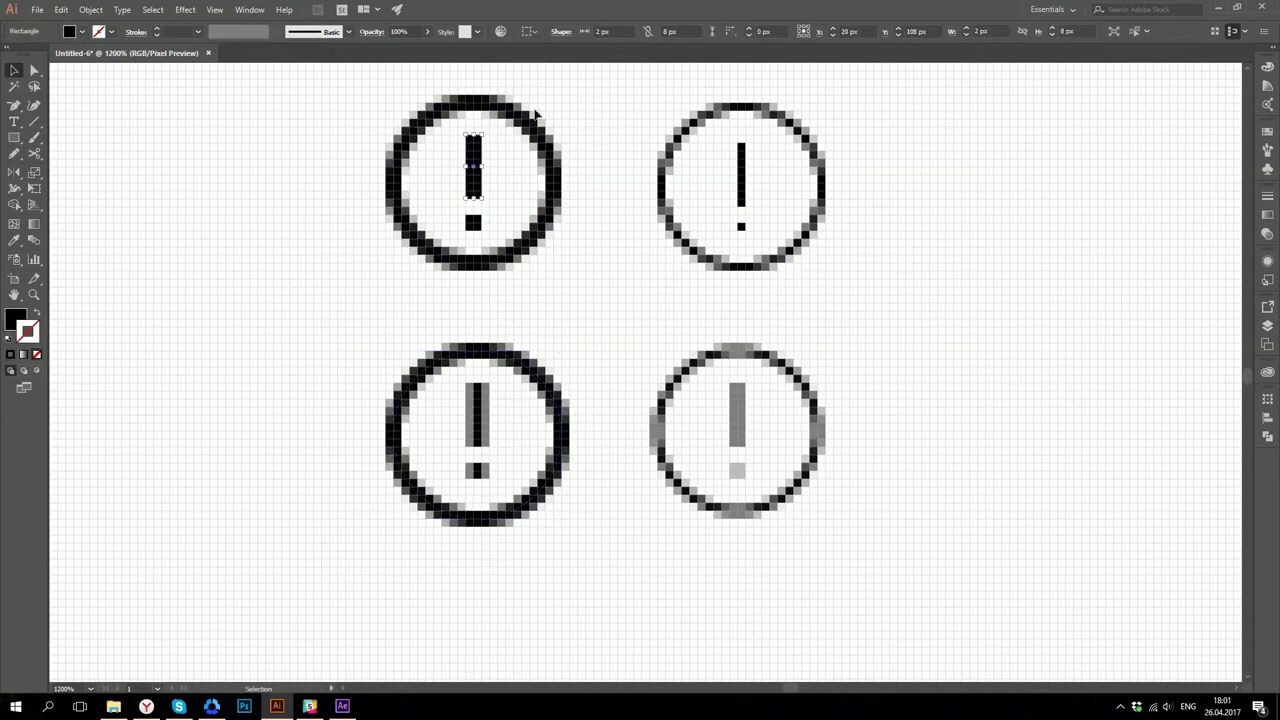
left_click(504, 172)
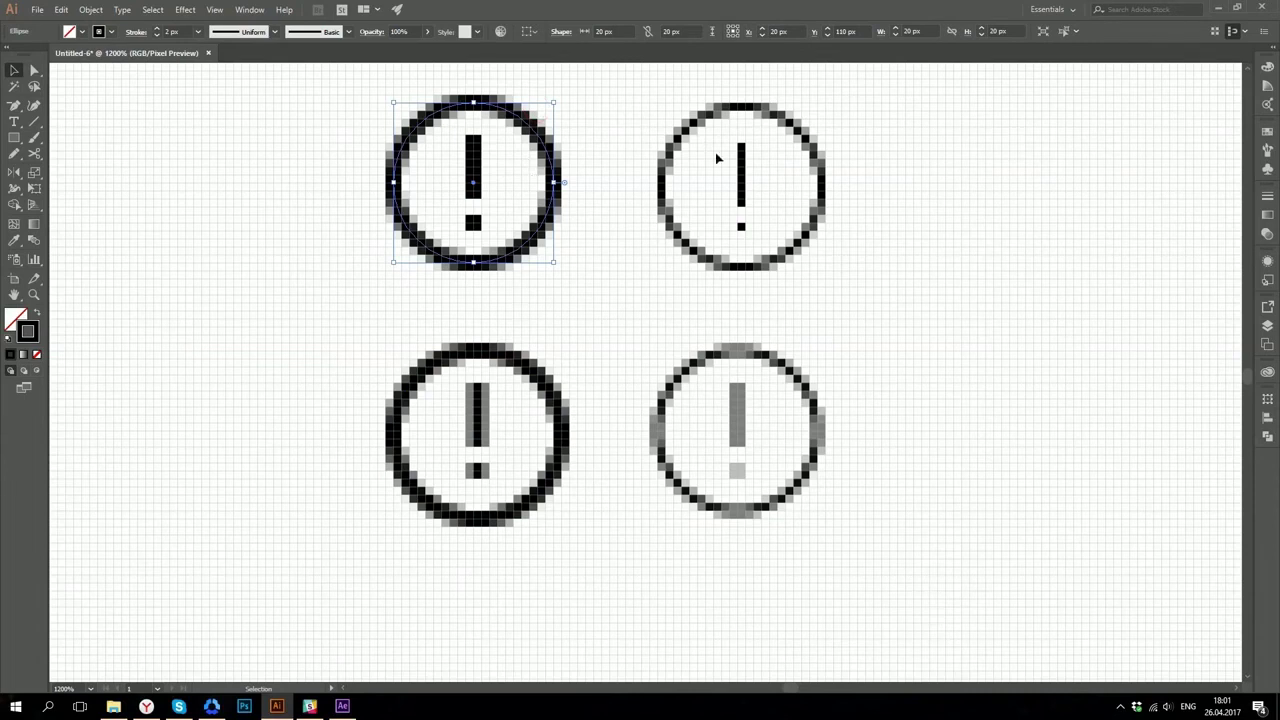
Select the top-right icon, set it and its exclamation bar as key objects, then select the bottom-right icon.
left_click_drag(715, 152, 755, 230)
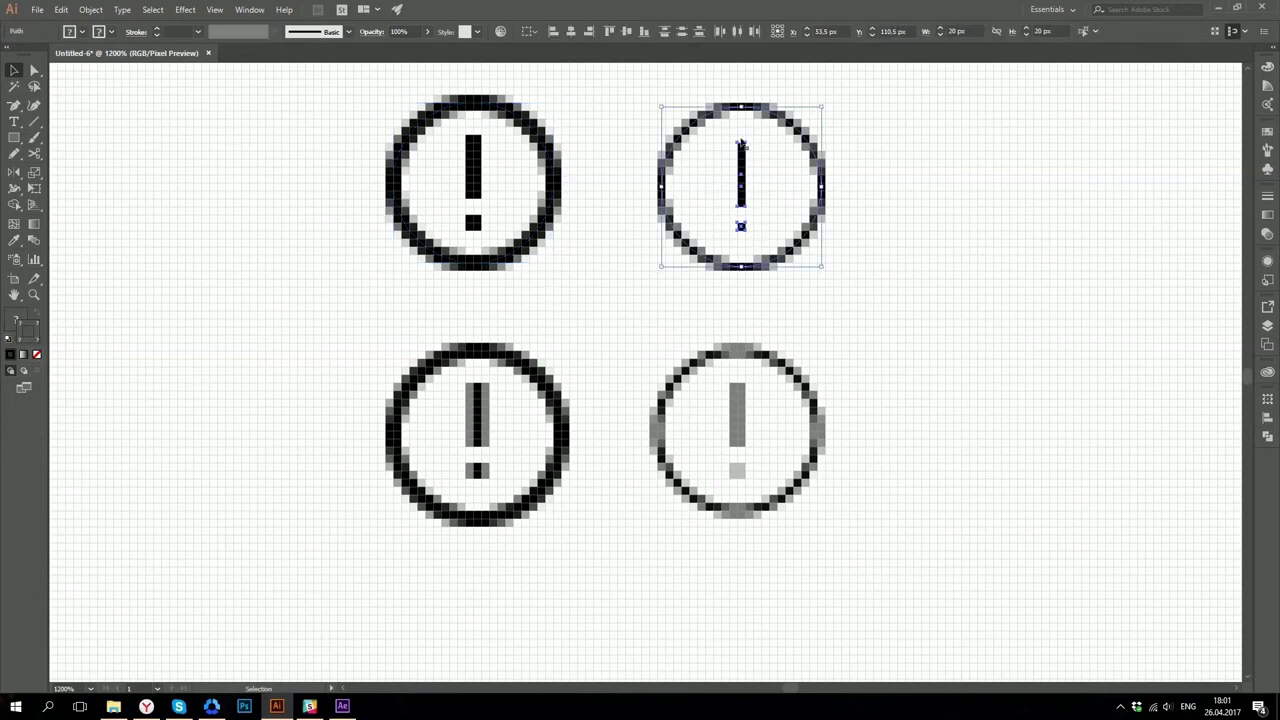
left_click(741, 150)
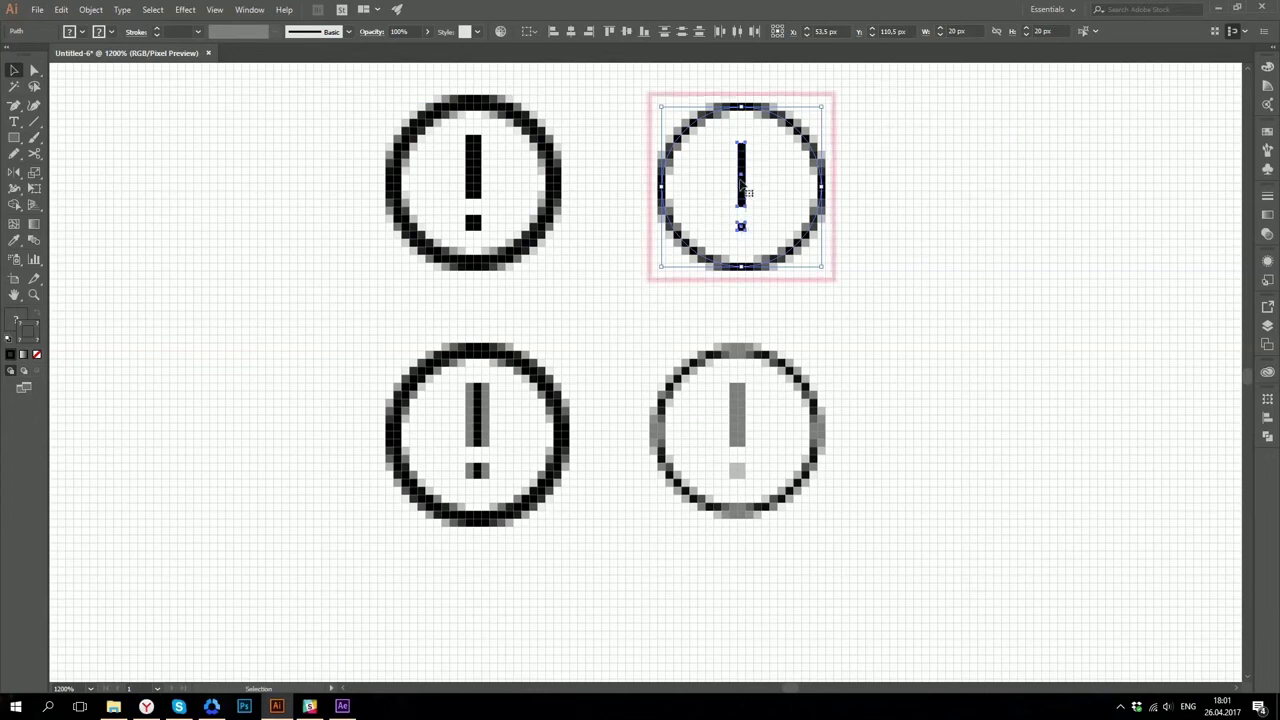
left_click(741, 150)
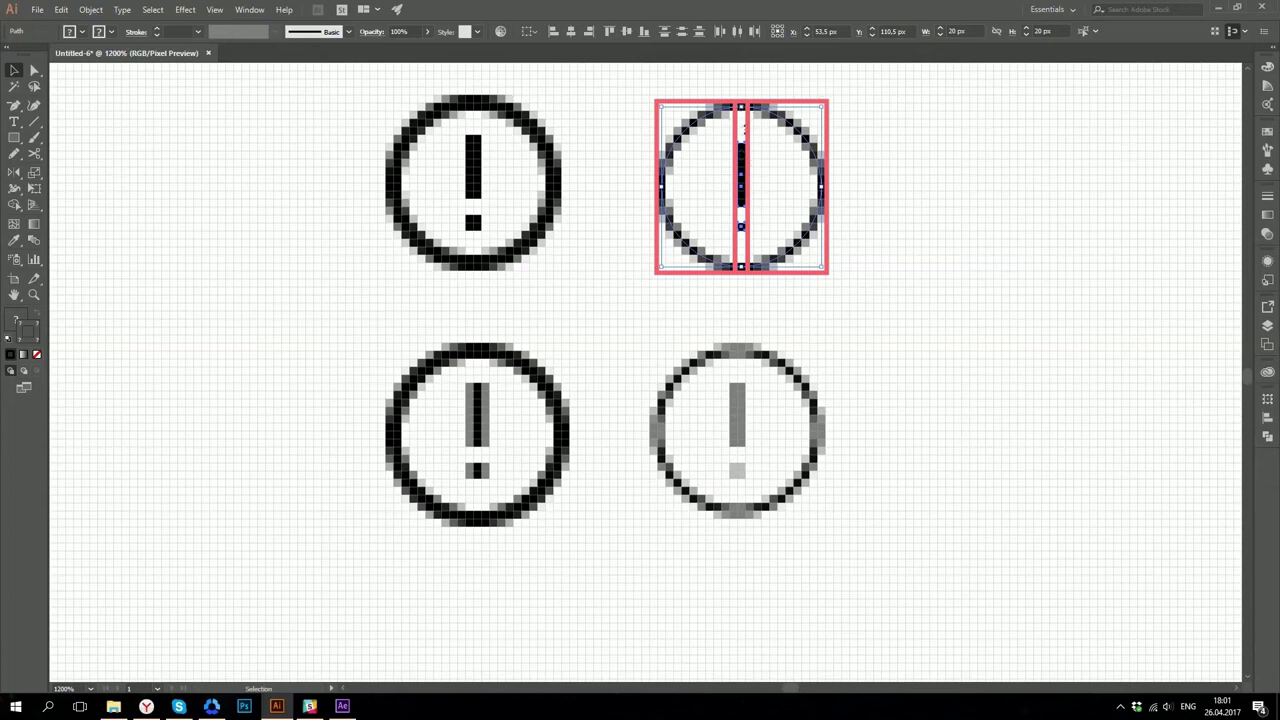
left_click_drag(849, 551, 674, 349)
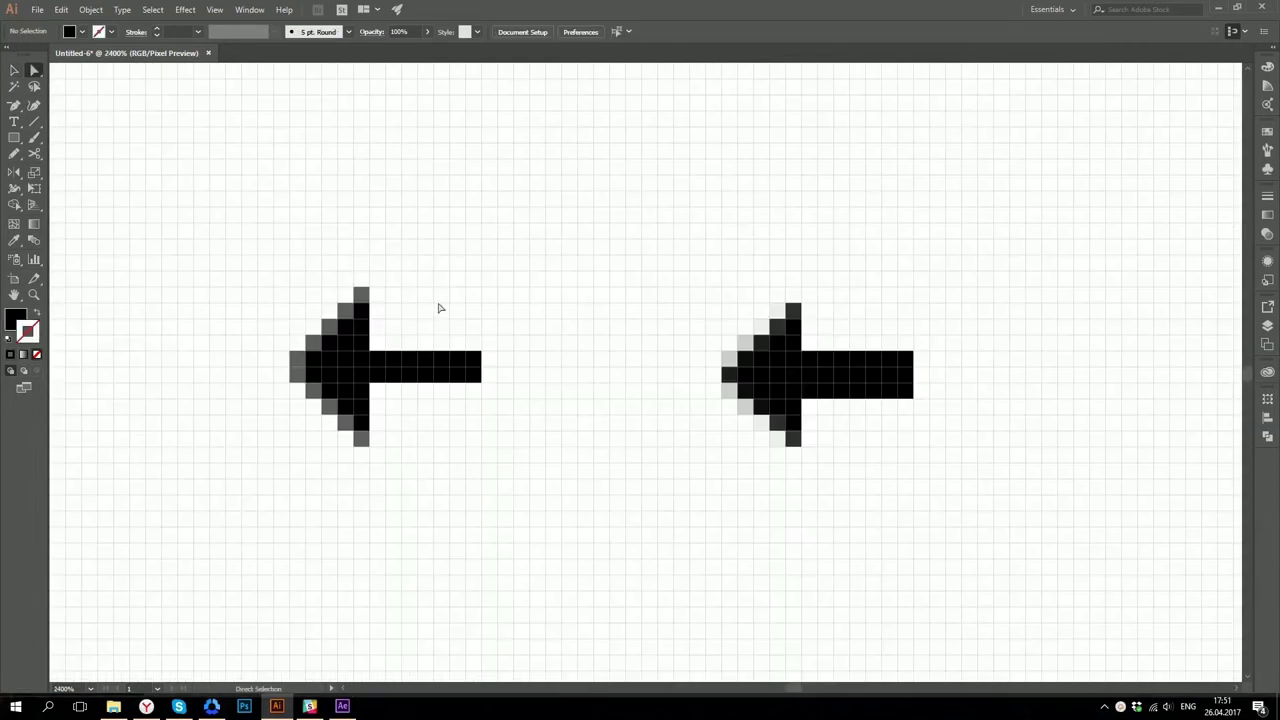
Compare the X/Y positions of the left and right arrows' tip anchor points.
left_click_drag(707, 360, 738, 405)
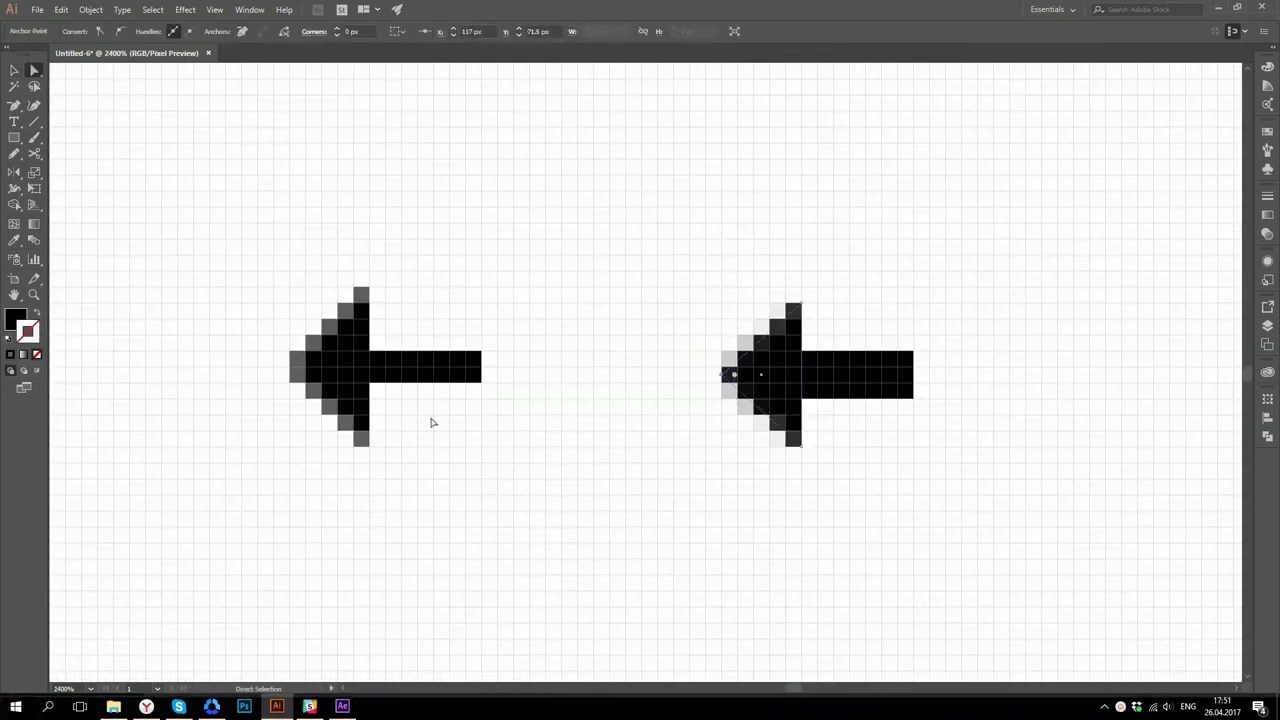
left_click_drag(312, 408, 313, 404)
left_click_drag(271, 346, 309, 389)
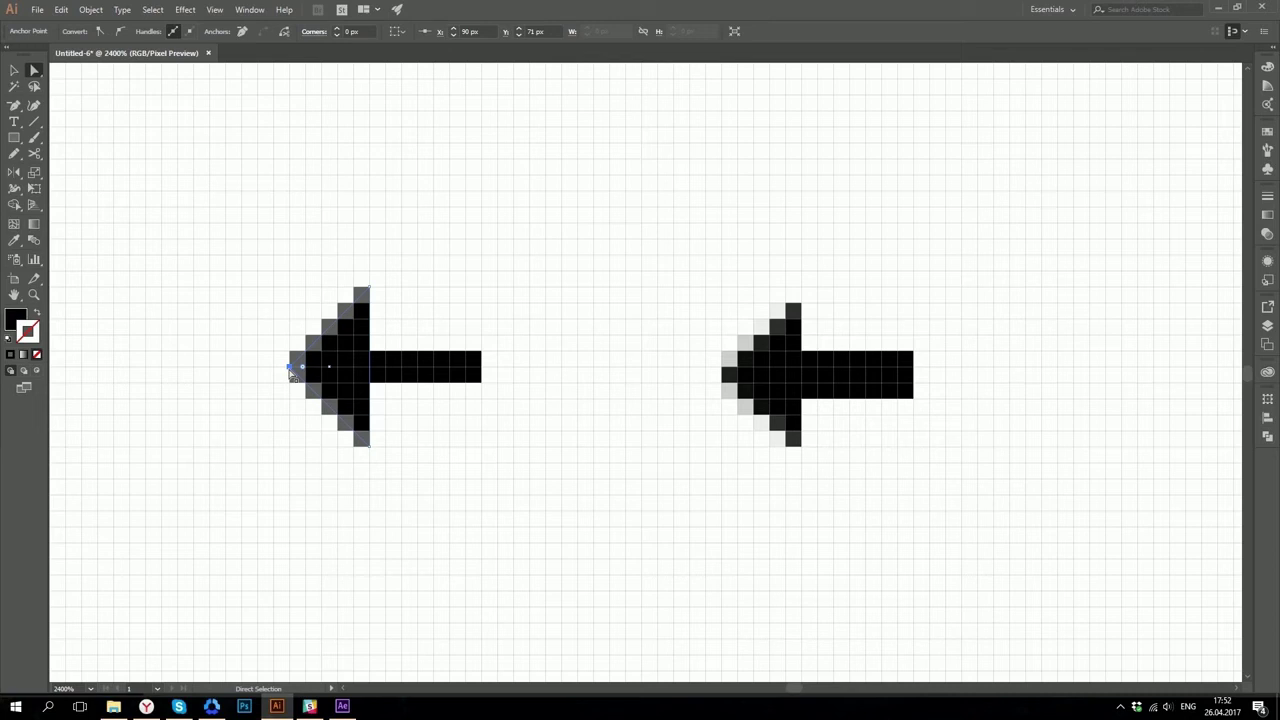
left_click_drag(677, 271, 828, 486)
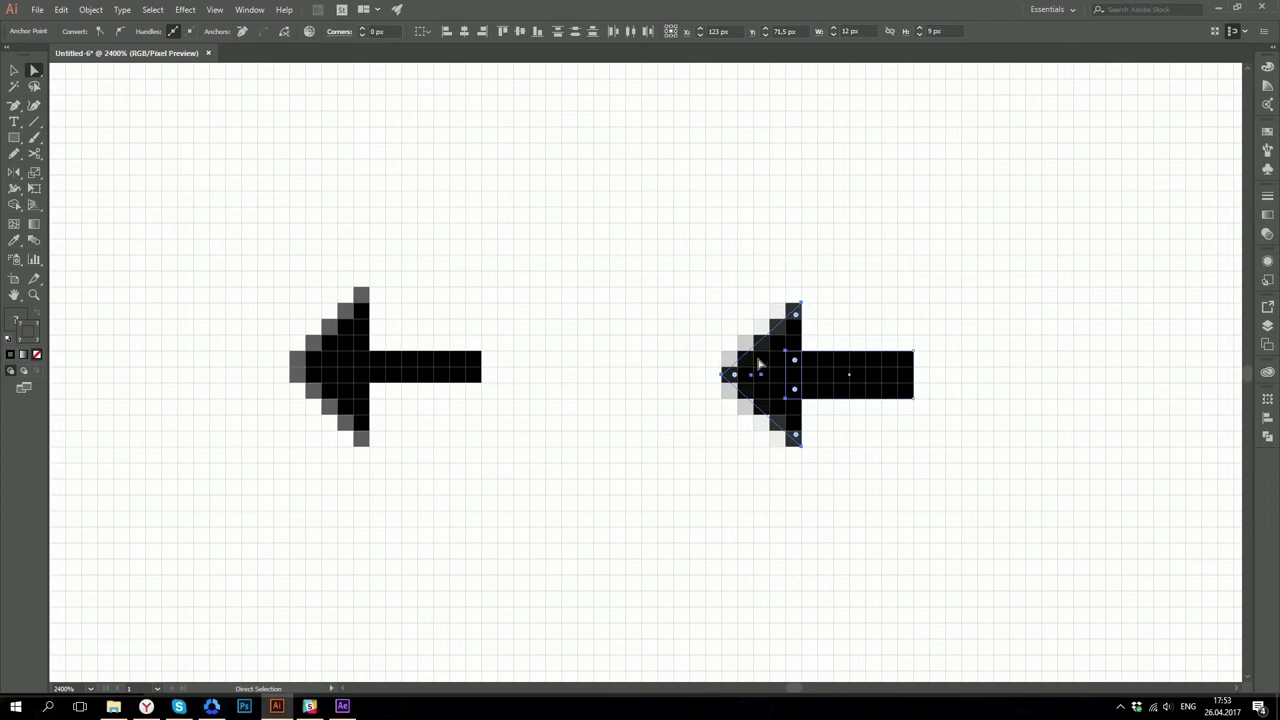
left_click(724, 377)
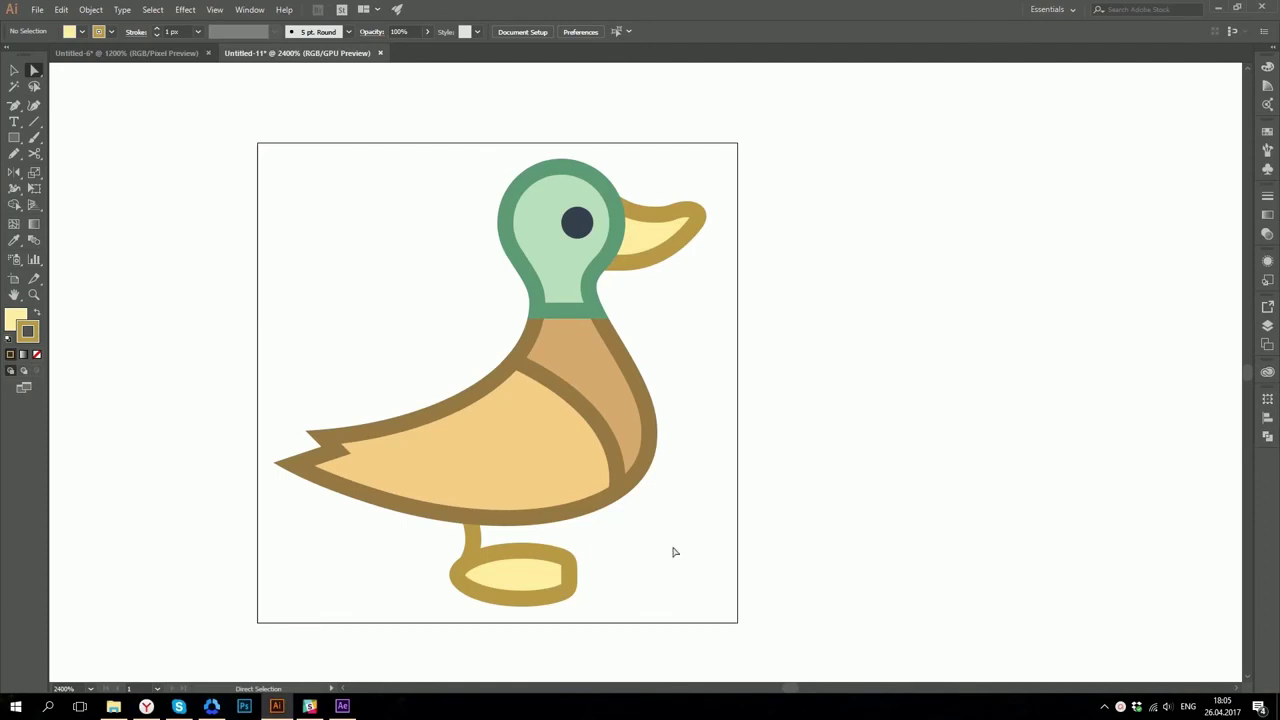
Show the grid, enable Pixel Preview and select the duck's beak path.
key("ctrl+apostrophe")
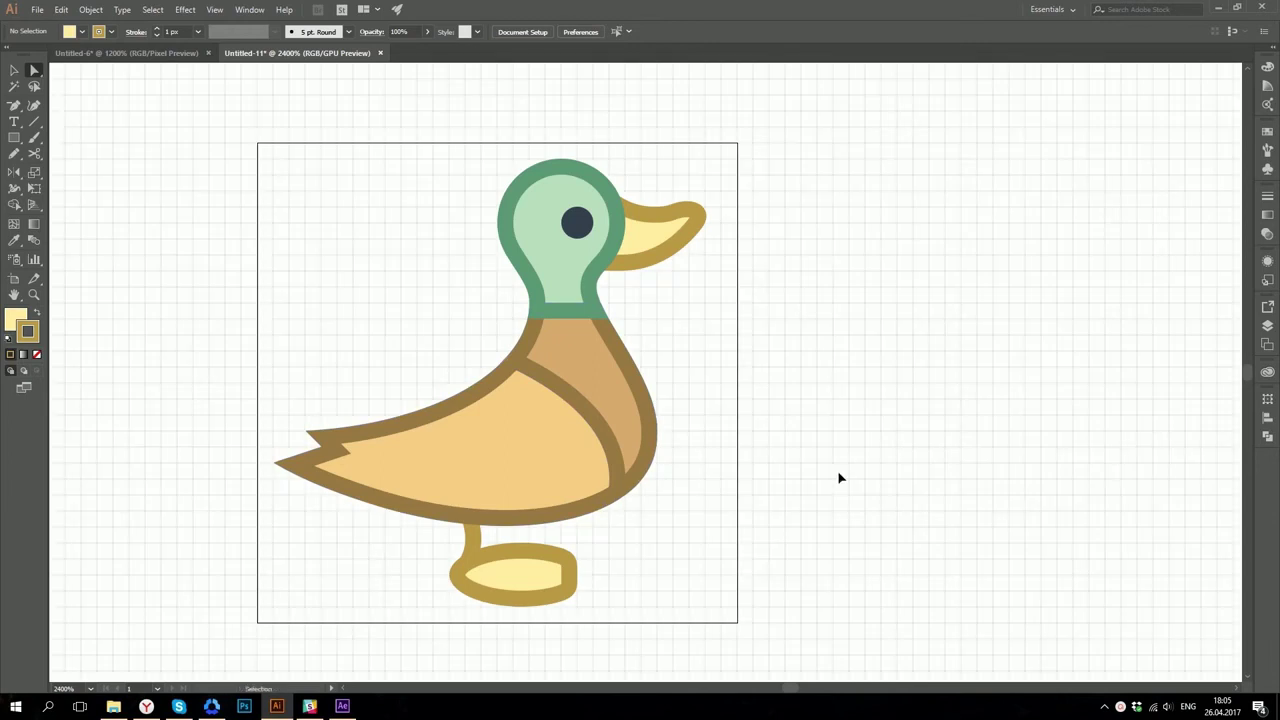
key("ctrl+alt+y")
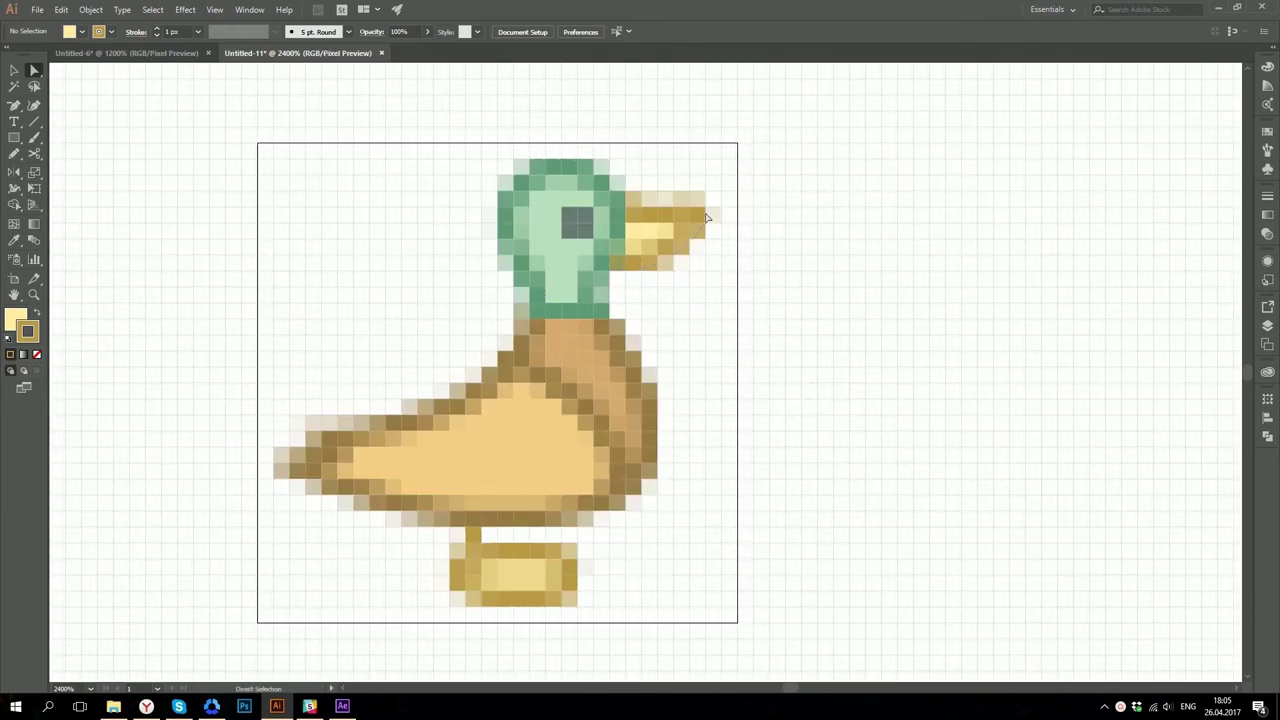
scroll(707, 166, "up", 2, "alt")
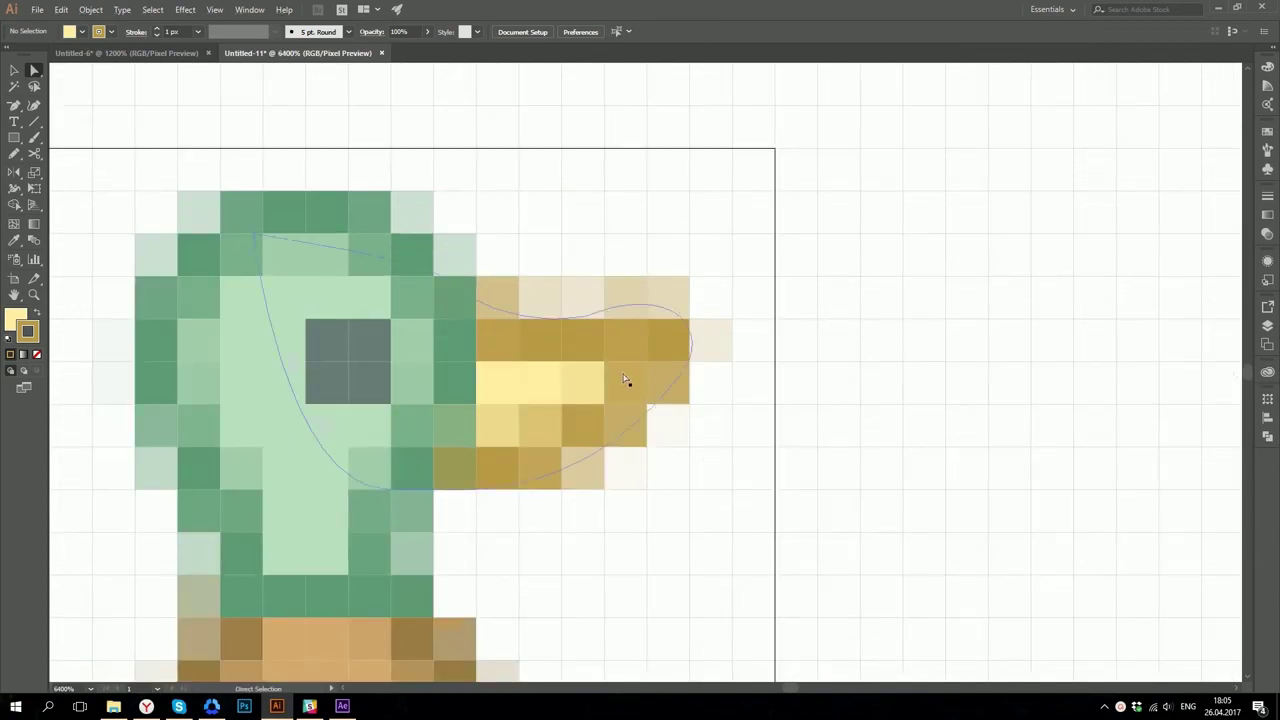
left_click(627, 378)
scroll(853, 421, "down", 1, "alt")
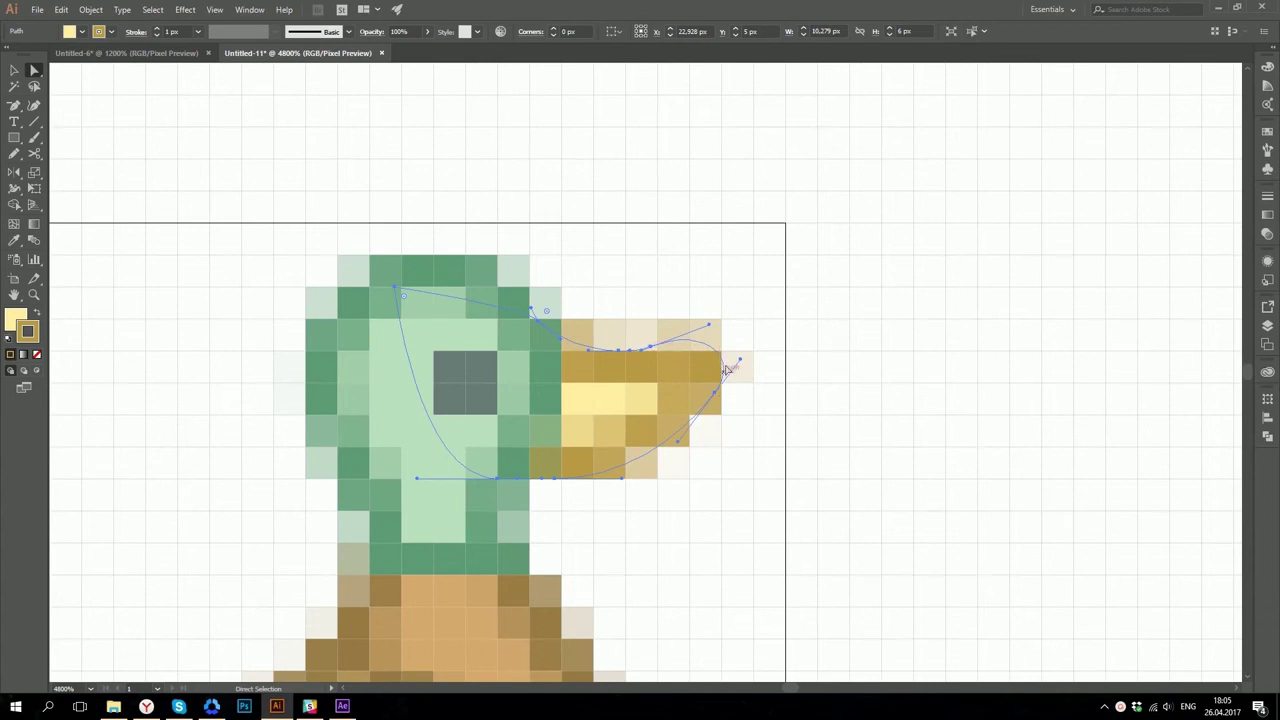
Drag the beak's anchors and handles onto whole pixels for a straight top edge, then return to vector preview.
left_click(649, 348)
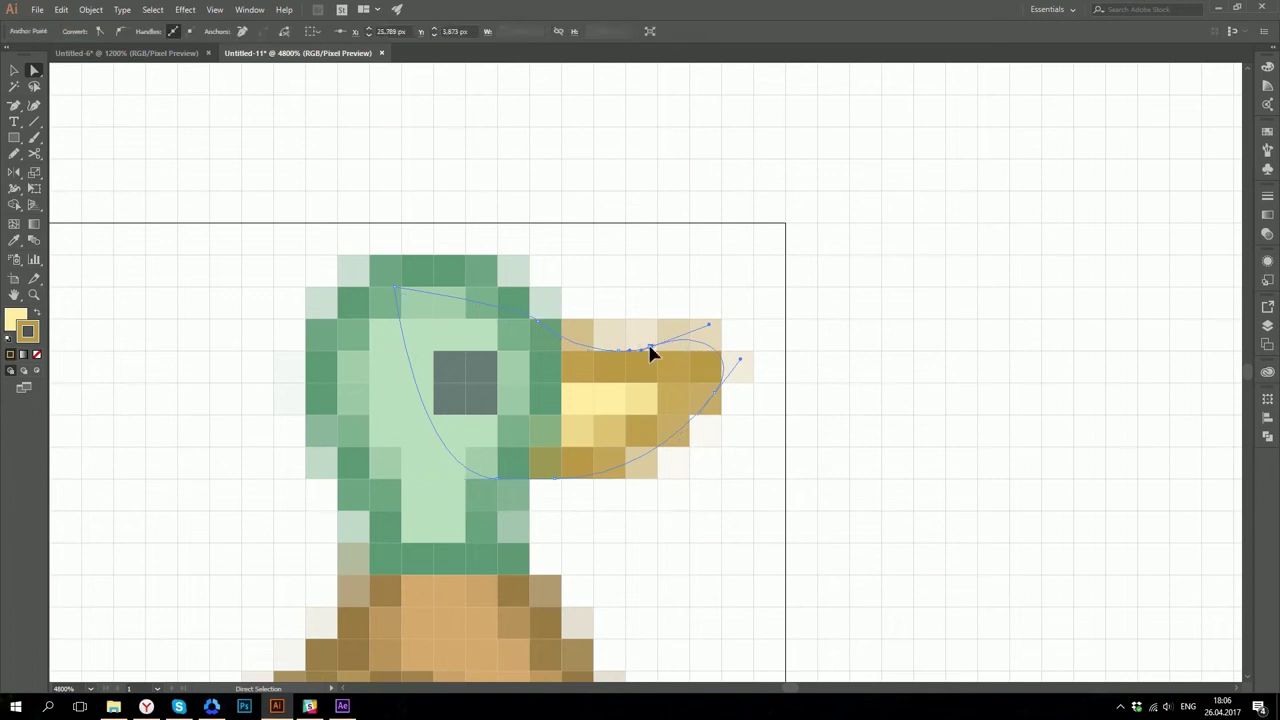
left_click_drag(649, 347, 656, 350)
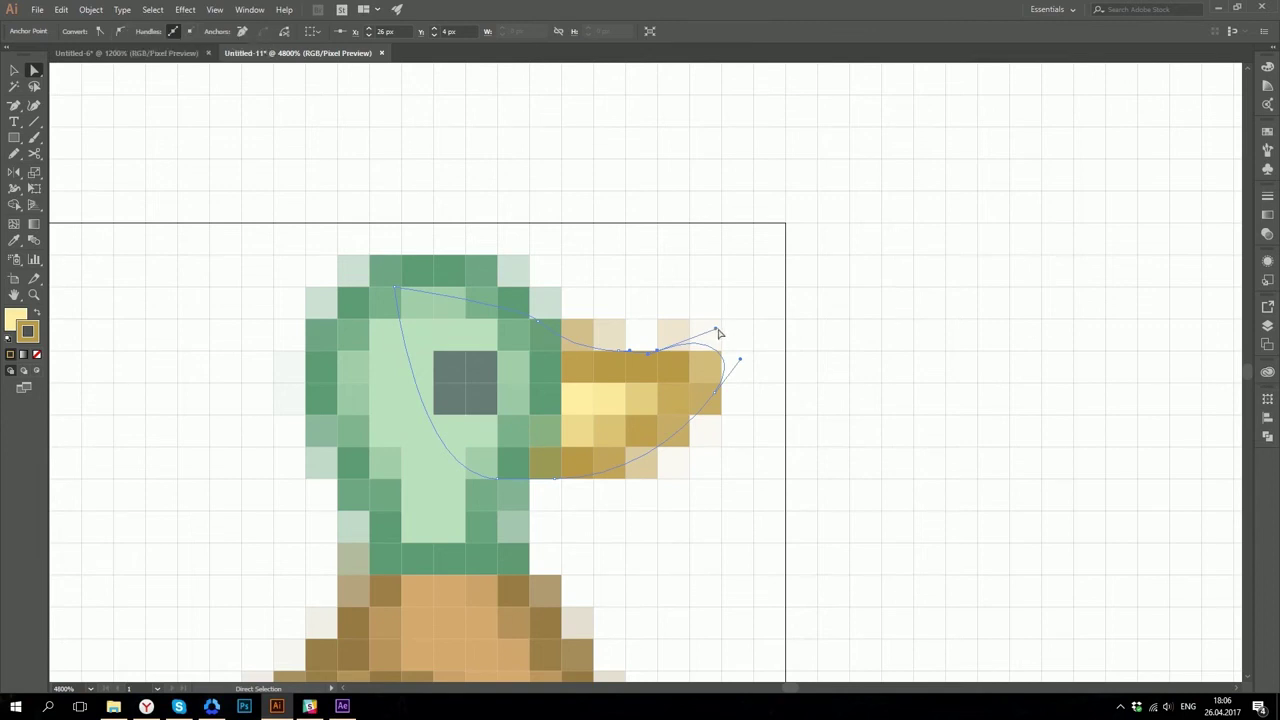
left_click_drag(716, 331, 730, 380)
left_click(715, 393)
scroll(730, 380, "up", 2)
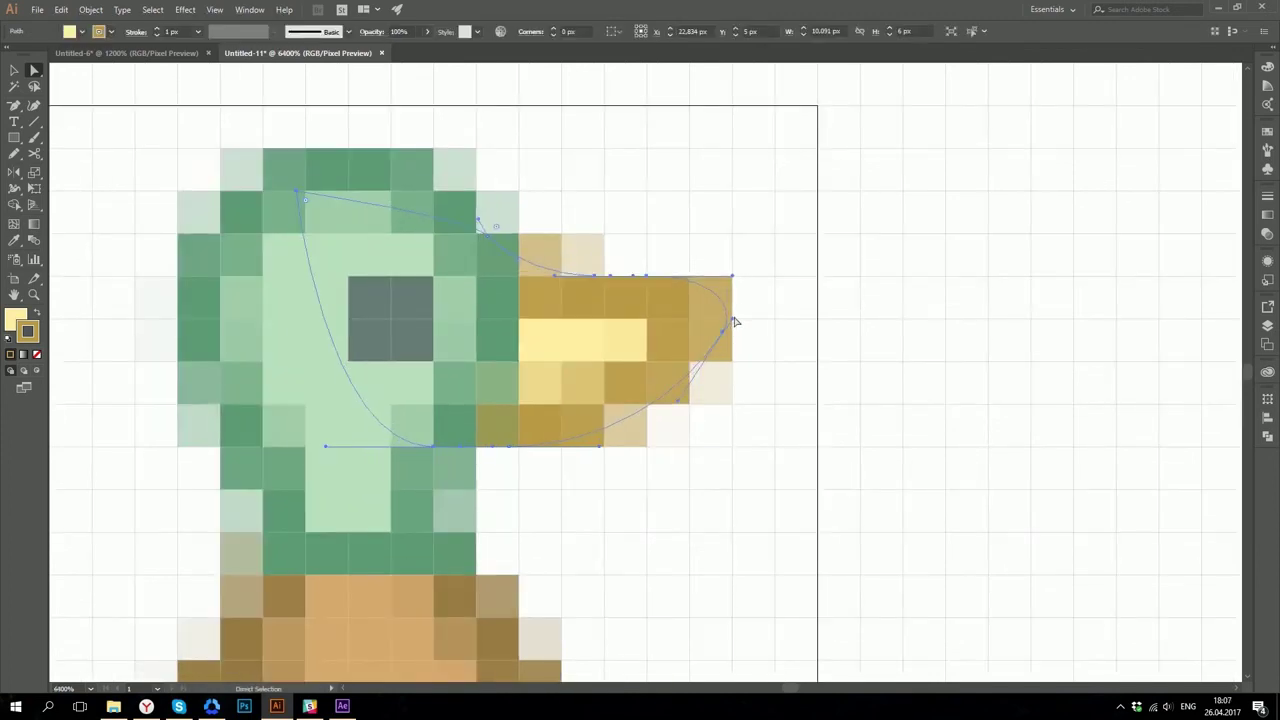
left_click_drag(733, 322, 742, 302)
key("ctrl+alt+y")
Deselect the beak, zoom out and back in on the duck, and view it in Pixel Preview.
key("a")
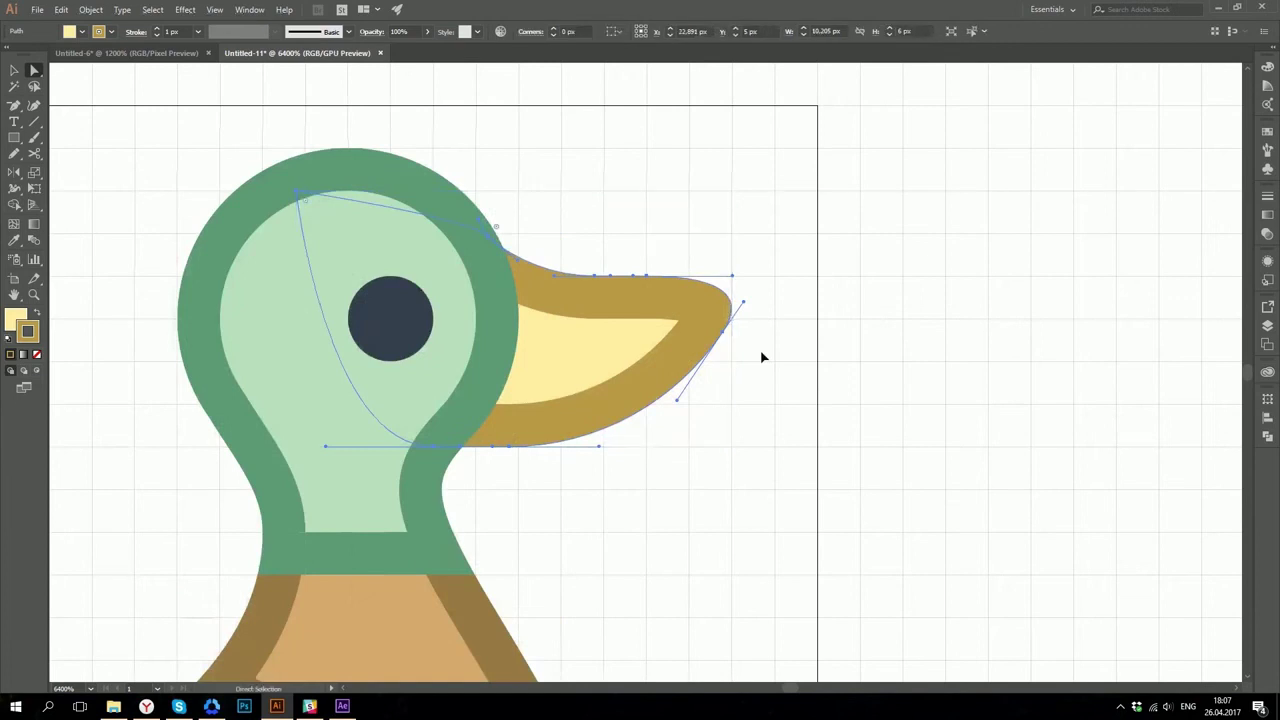
left_click(761, 357)
scroll(795, 395, "down", 5)
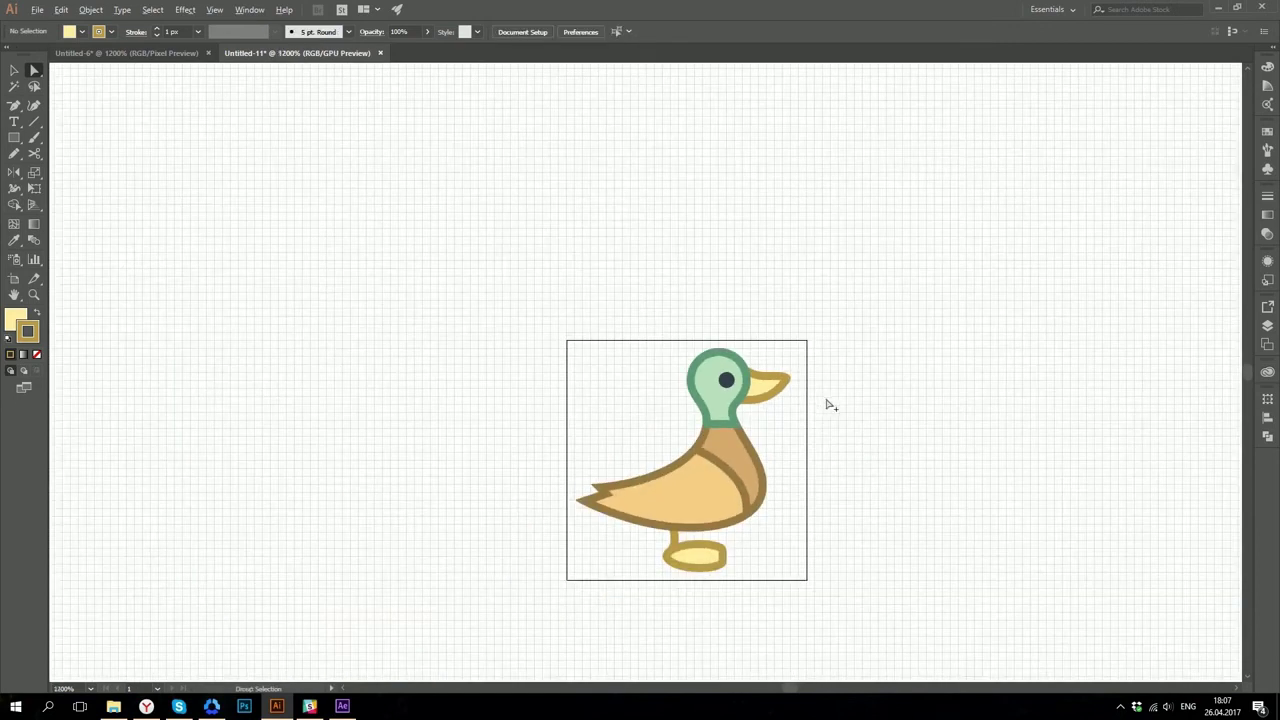
scroll(829, 405, "down", 3)
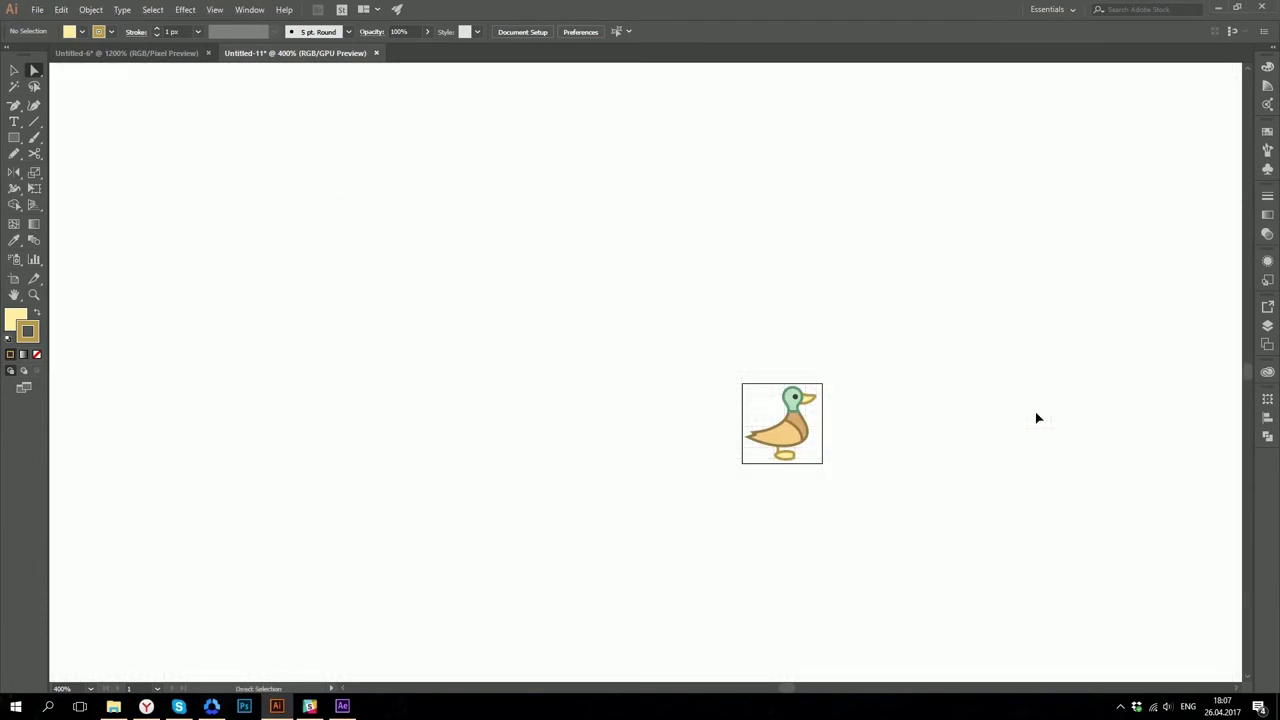
scroll(1018, 423, "up", 2)
scroll(520, 476, "up", 2)
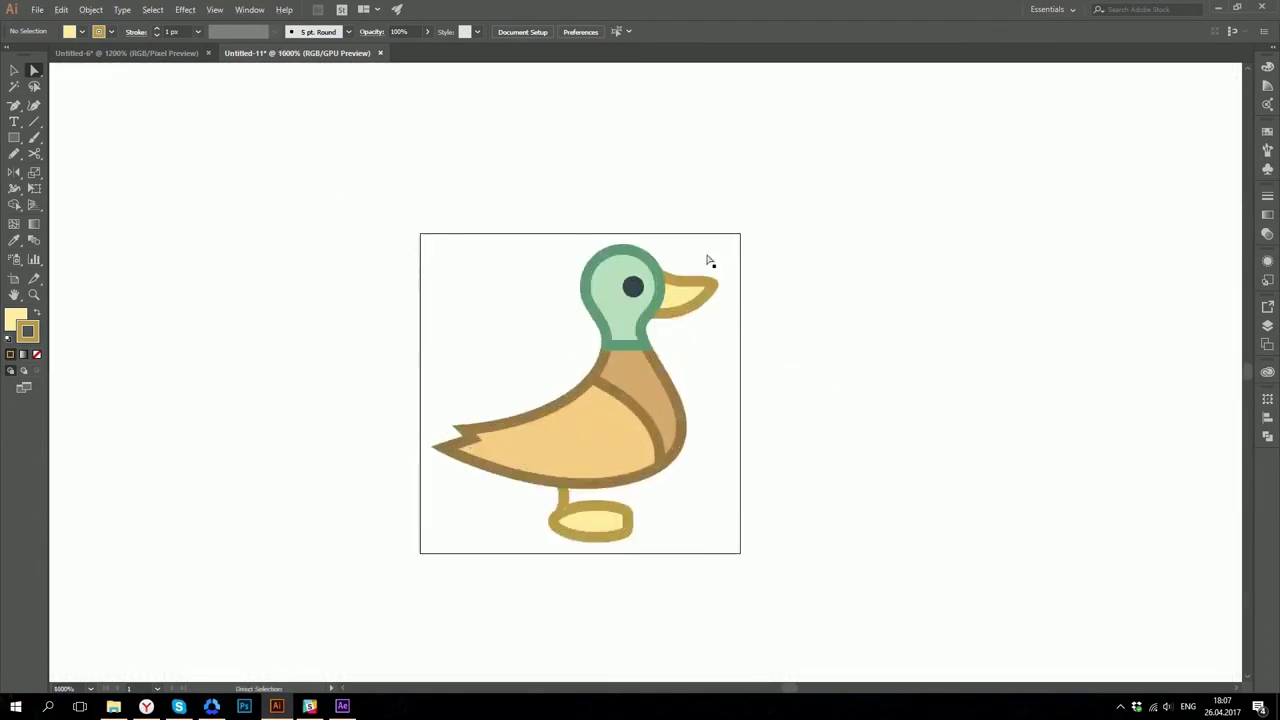
key("ctrl+alt+y")
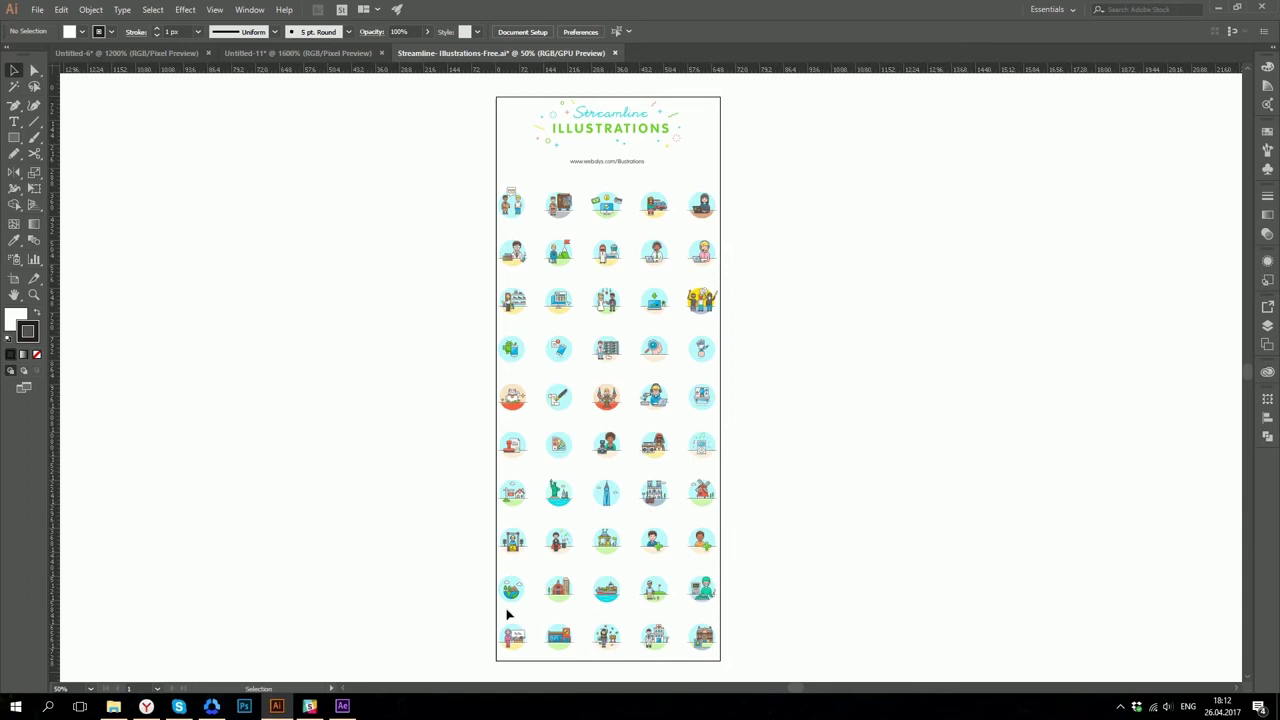
Duplicate the carousel illustration onto blank canvas to its left.
scroll(590, 560, "up", 4)
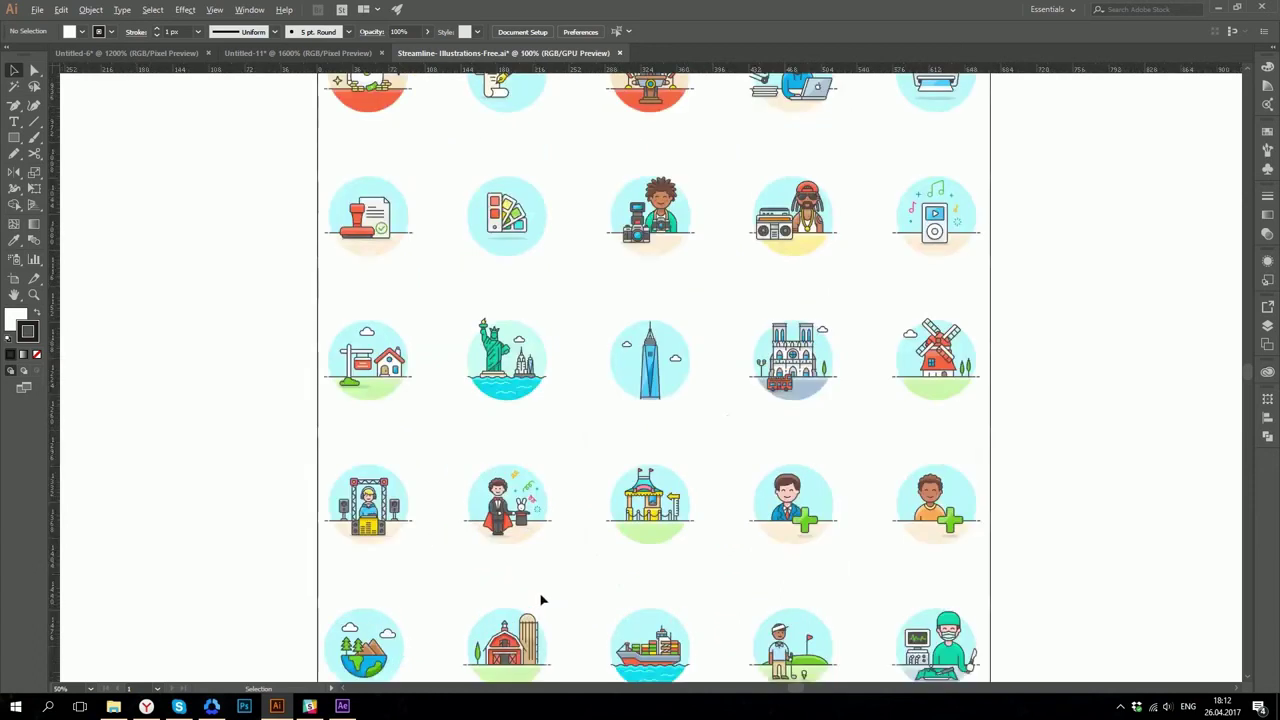
left_click_drag(786, 563, 588, 402)
key("ctrl+minus")
left_click_drag(690, 450, 184, 447)
left_click_drag(229, 408, 633, 353)
scroll(549, 369, "up", 3)
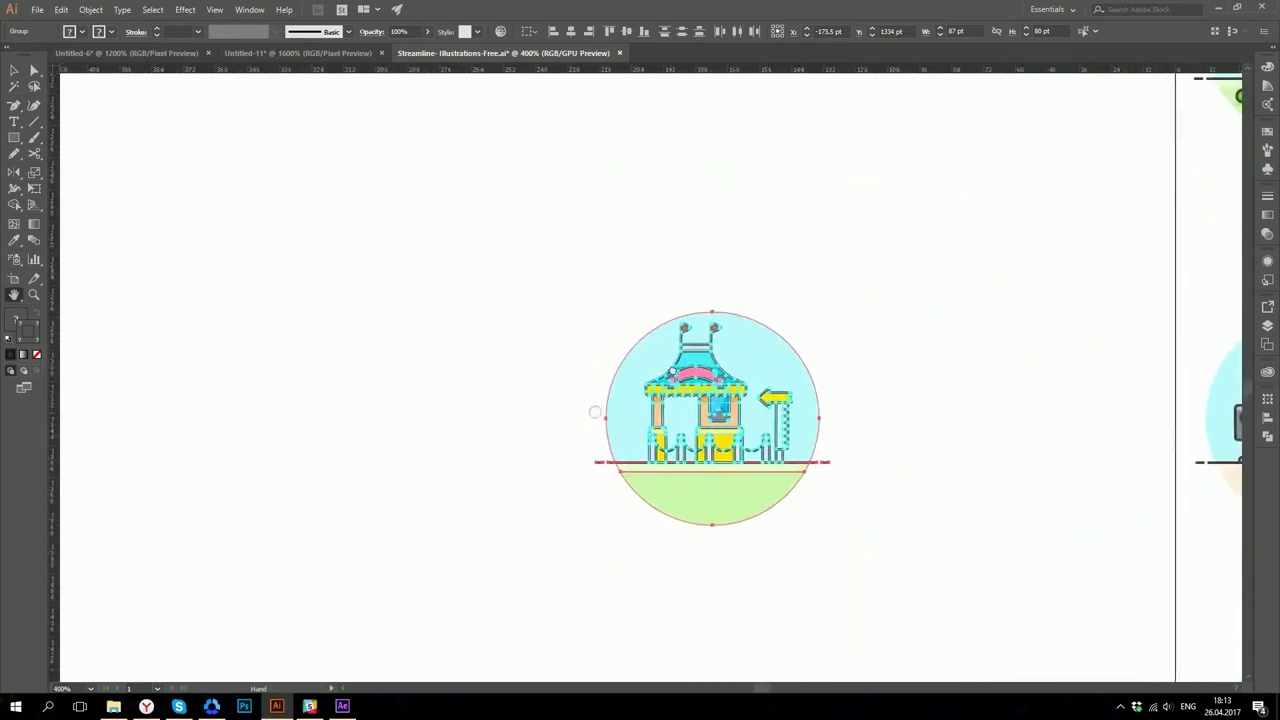
key("v")
left_click_drag(771, 368, 434, 420)
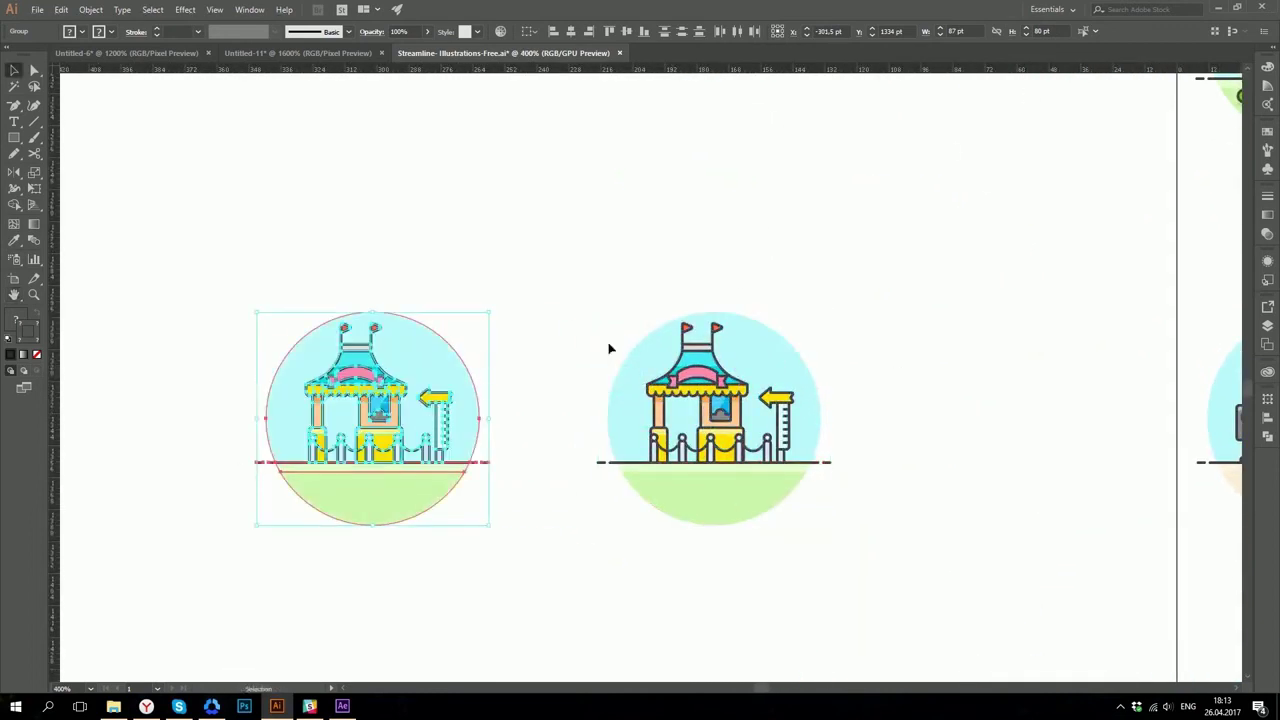
Shrink the copy to about 30 pt beside the original, view Pixel Preview, then resize the Icons8 corn icon.
left_click_drag(490, 313, 443, 357)
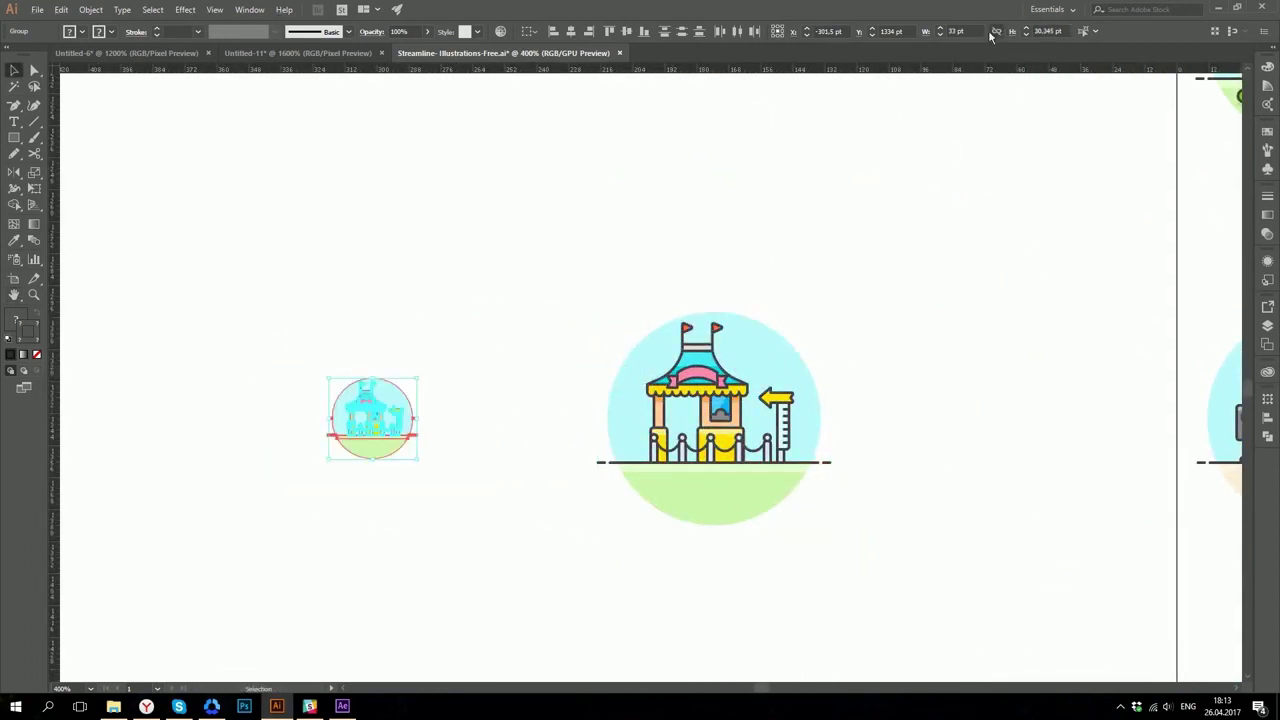
scroll(968, 34, "down", 3)
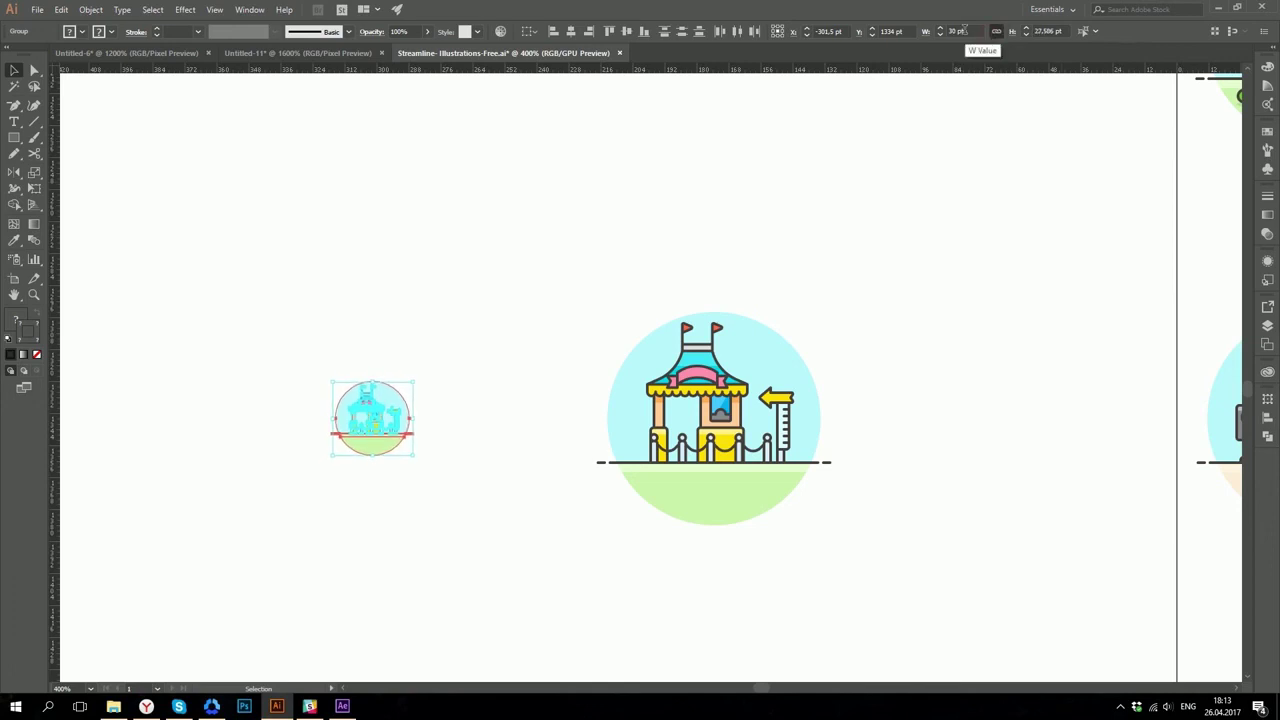
left_click(592, 272)
left_click_drag(486, 500, 334, 363)
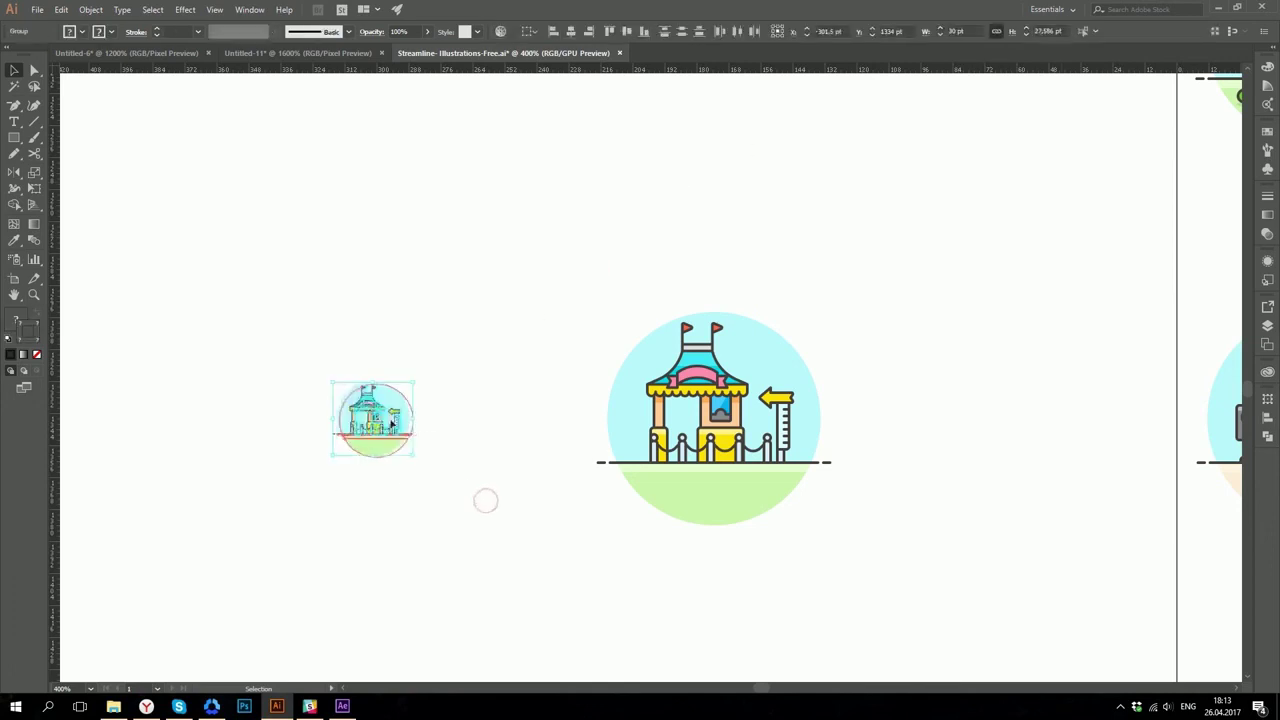
left_click_drag(372, 412, 454, 443)
left_click(929, 451)
key("ctrl+alt+y")
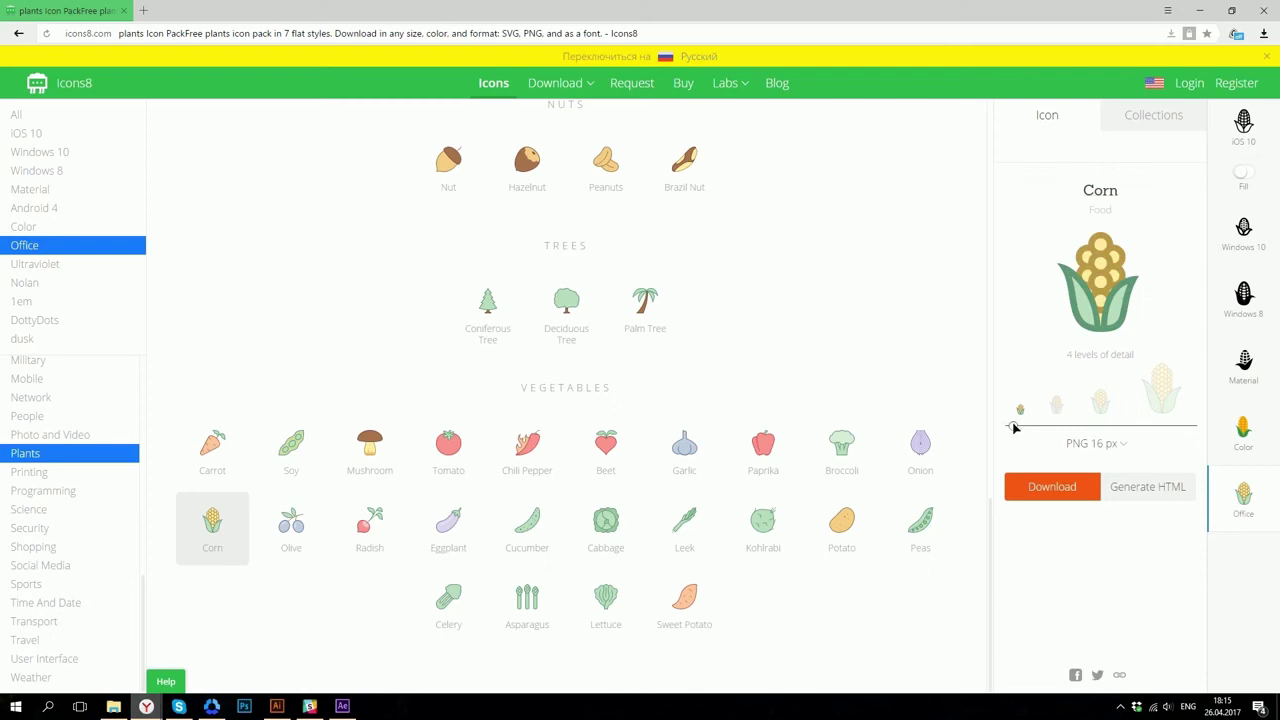
left_click_drag(1016, 426, 1159, 425)
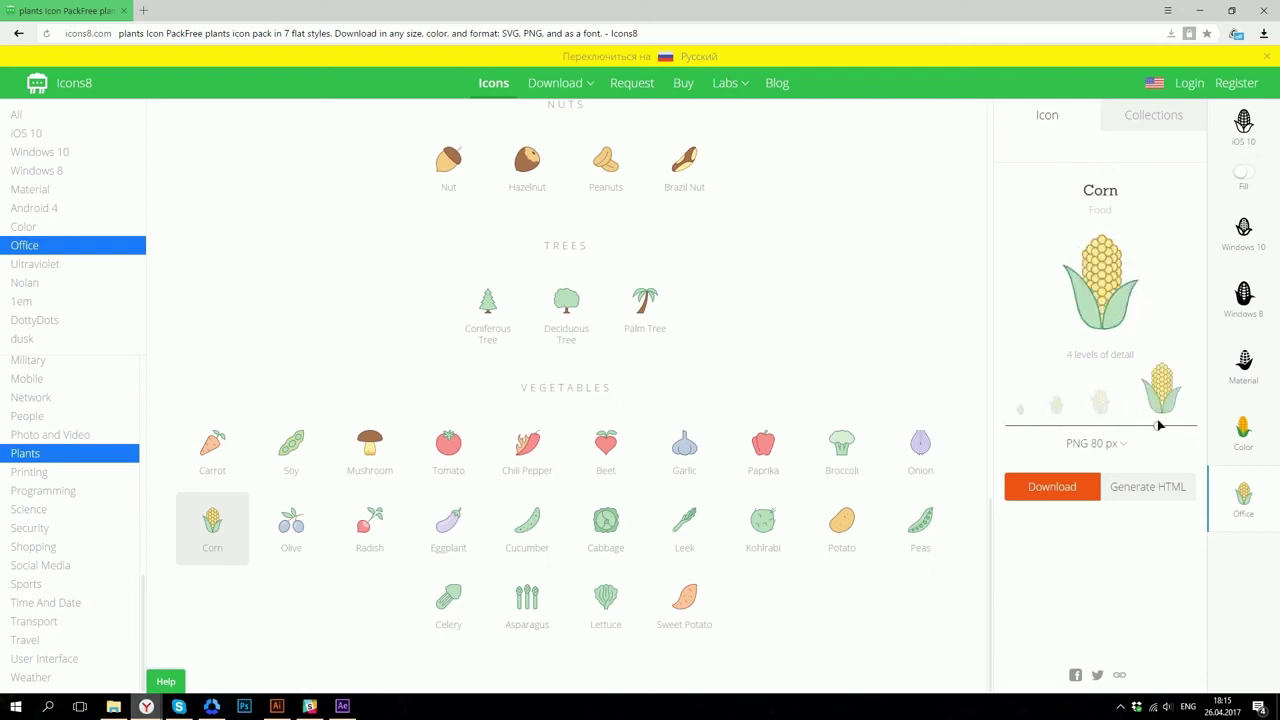
Preview the Onion icon at 40 px and the Asparagus icon at PNG 16 px.
left_click(930, 444)
mouse_move(1159, 426)
left_mouse_down()
mouse_move(1020, 427)
mouse_move(1146, 431)
left_mouse_up()
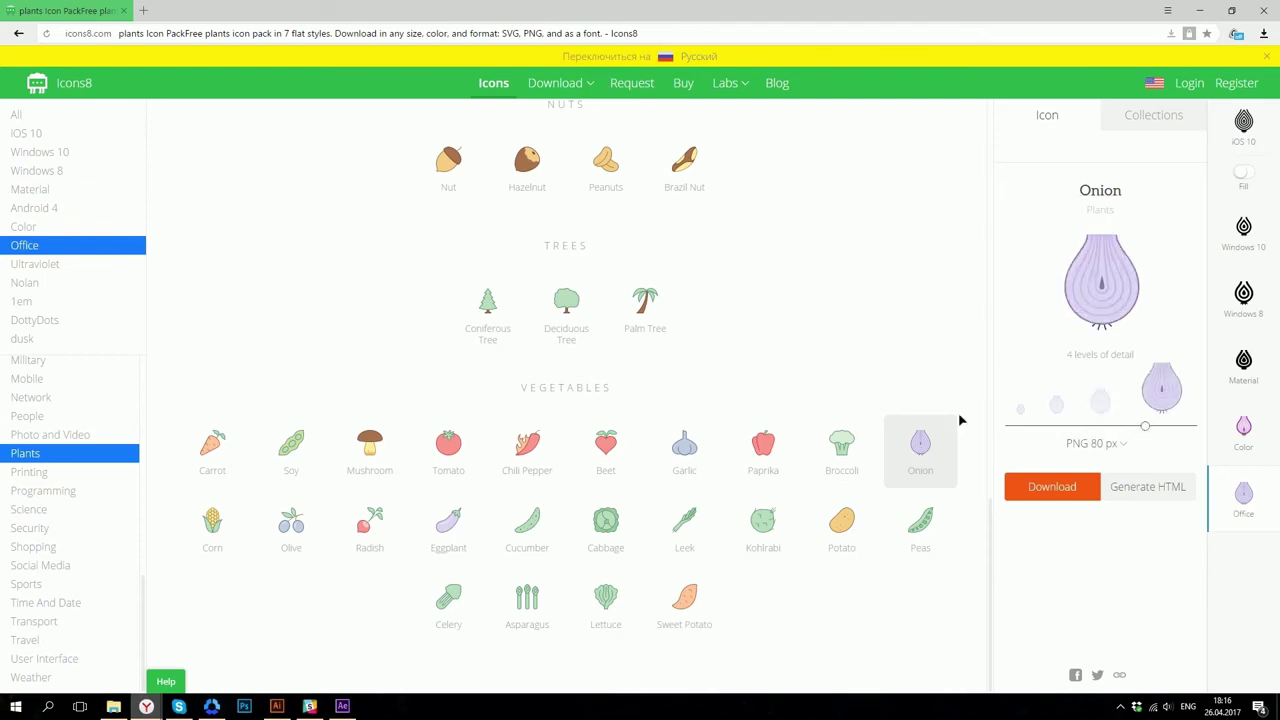
left_click(528, 605)
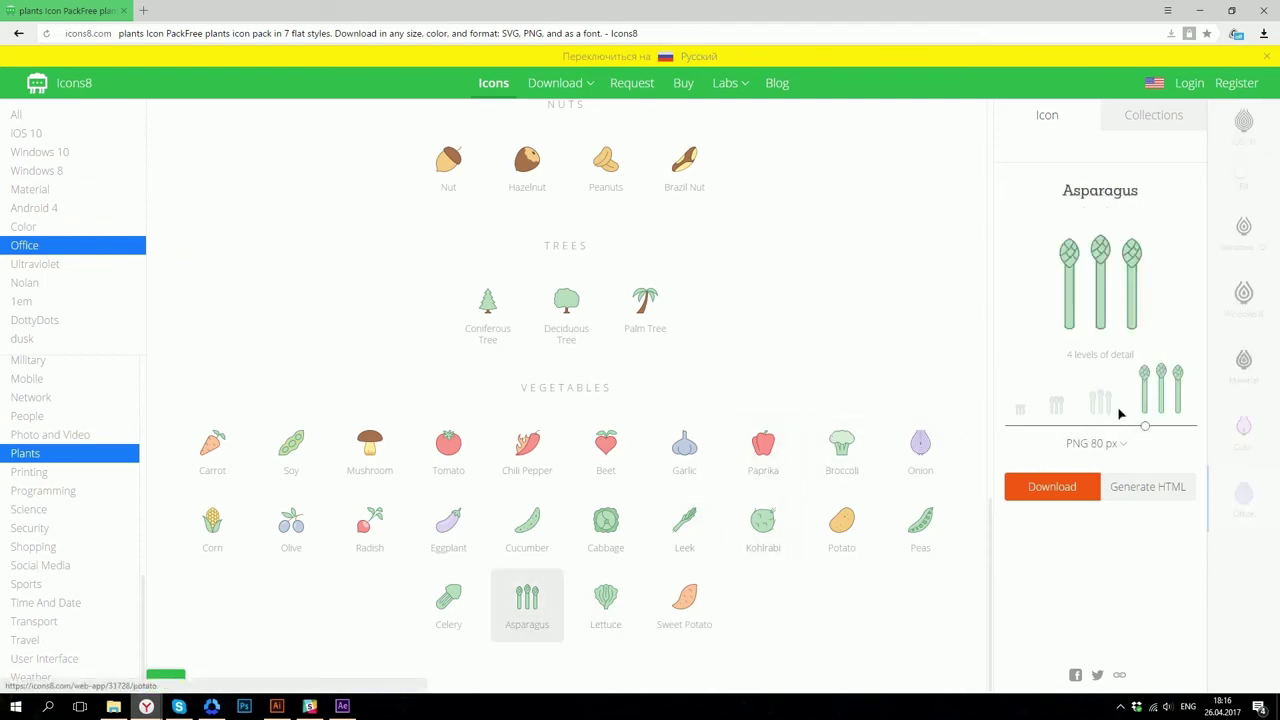
left_click_drag(1147, 428, 1023, 437)
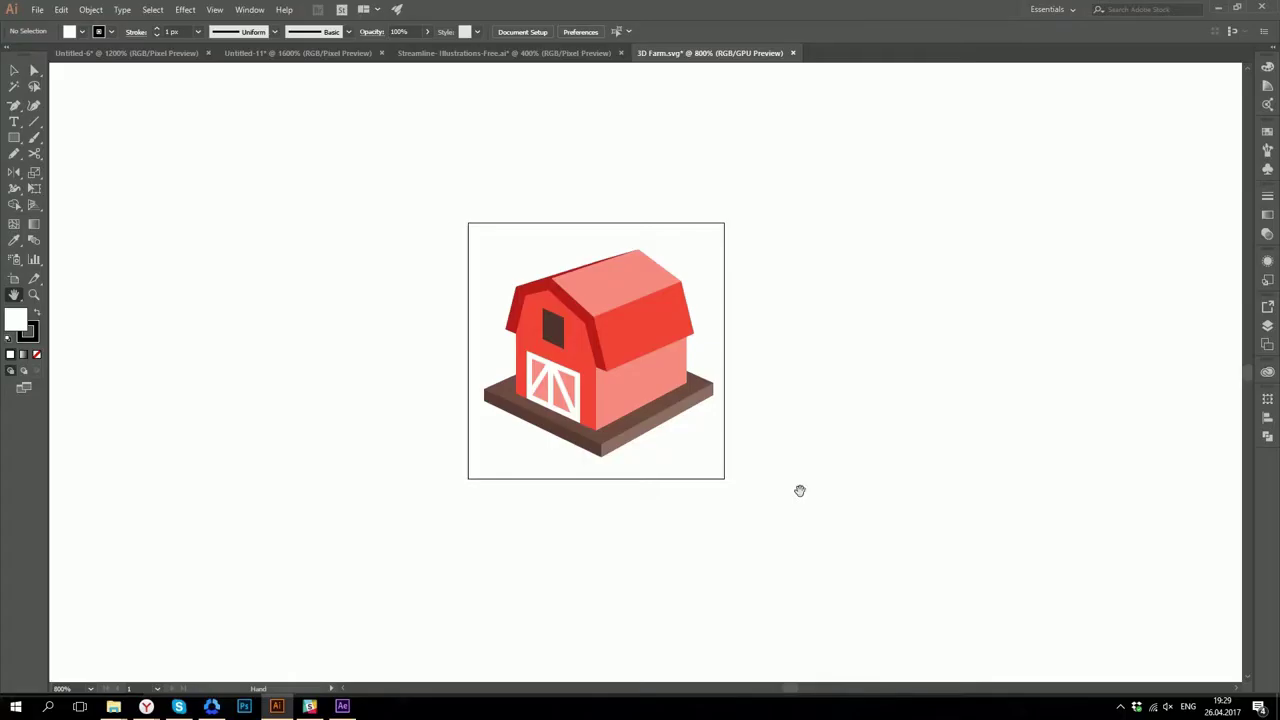
Place a copy of the barn to its right, shrink it to a small size, and view in Pixel Preview.
left_click_drag(800, 489, 263, 163)
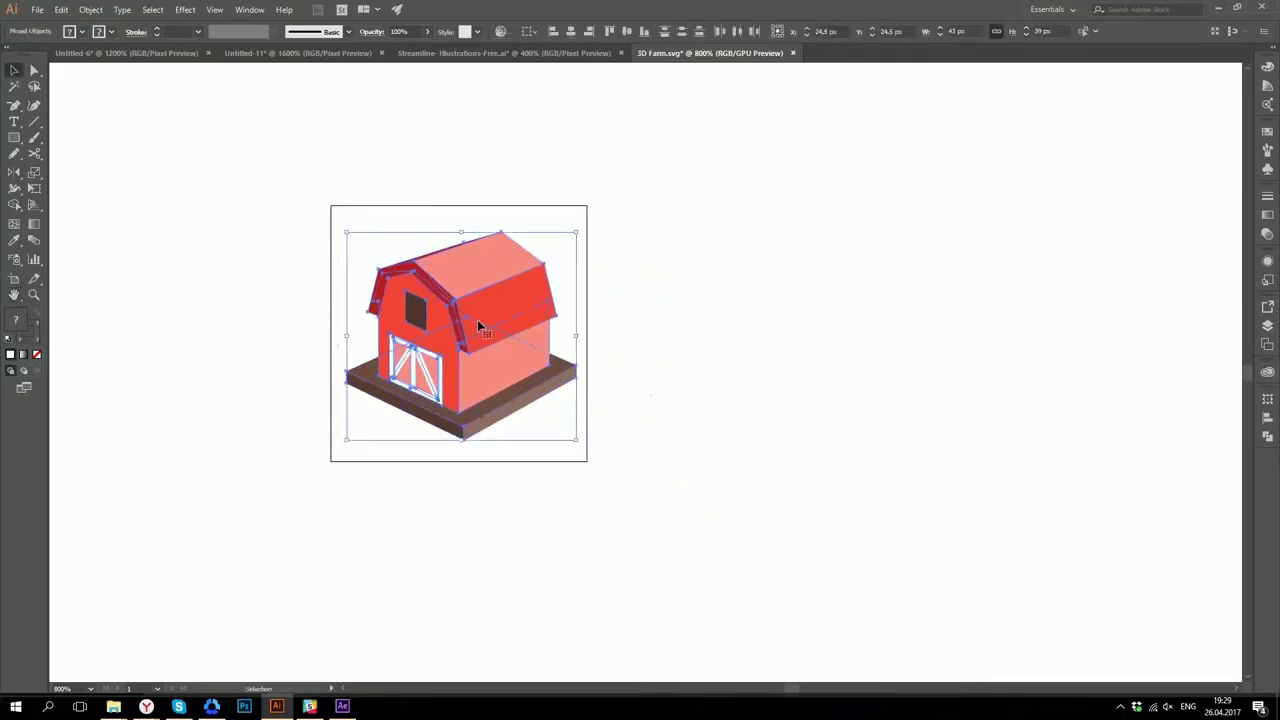
left_click_drag(477, 320, 840, 350)
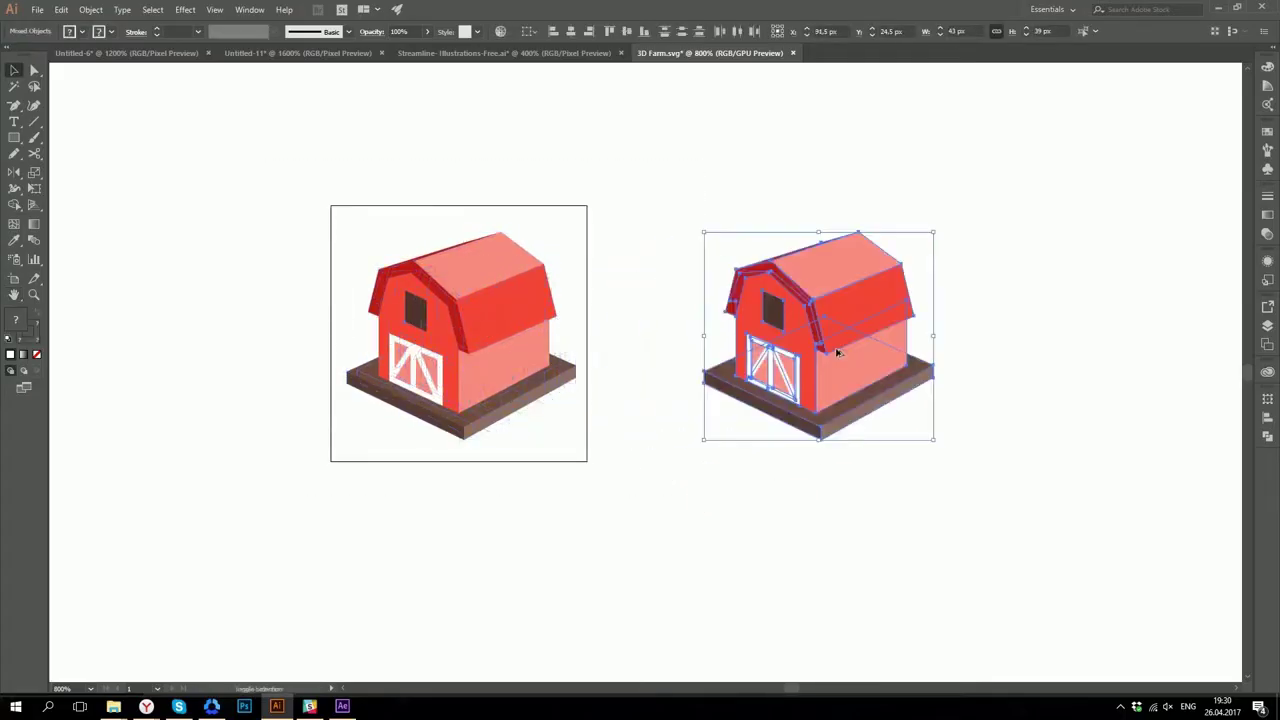
left_click_drag(934, 440, 880, 365)
left_click(892, 410)
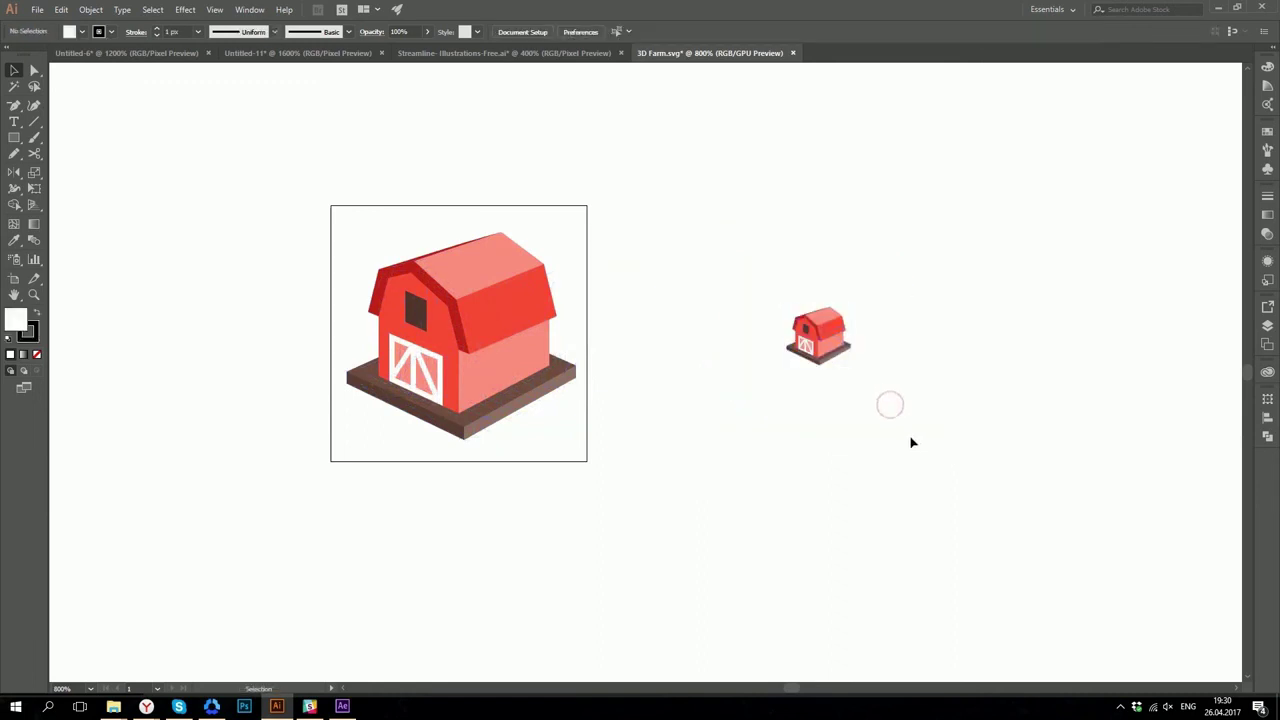
key("ctrl+alt+y")
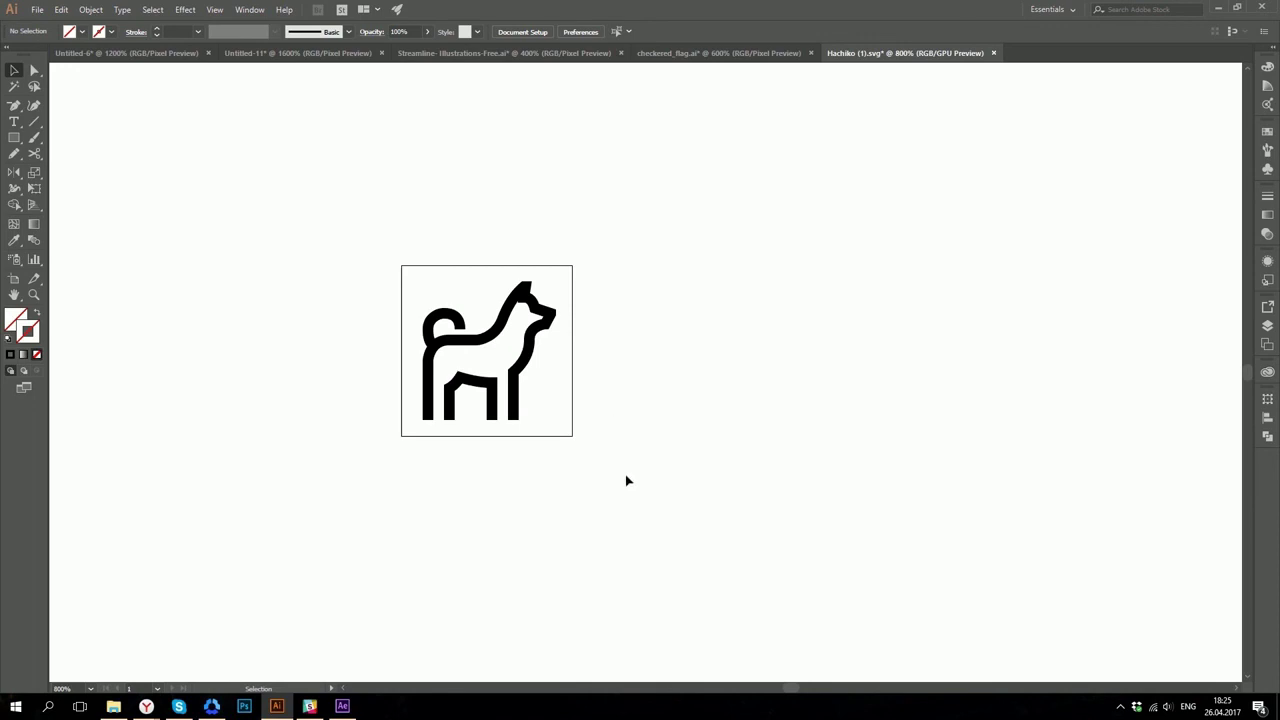
Select the dog icon and confirm its width is 32 px.
left_click_drag(625, 474, 294, 149)
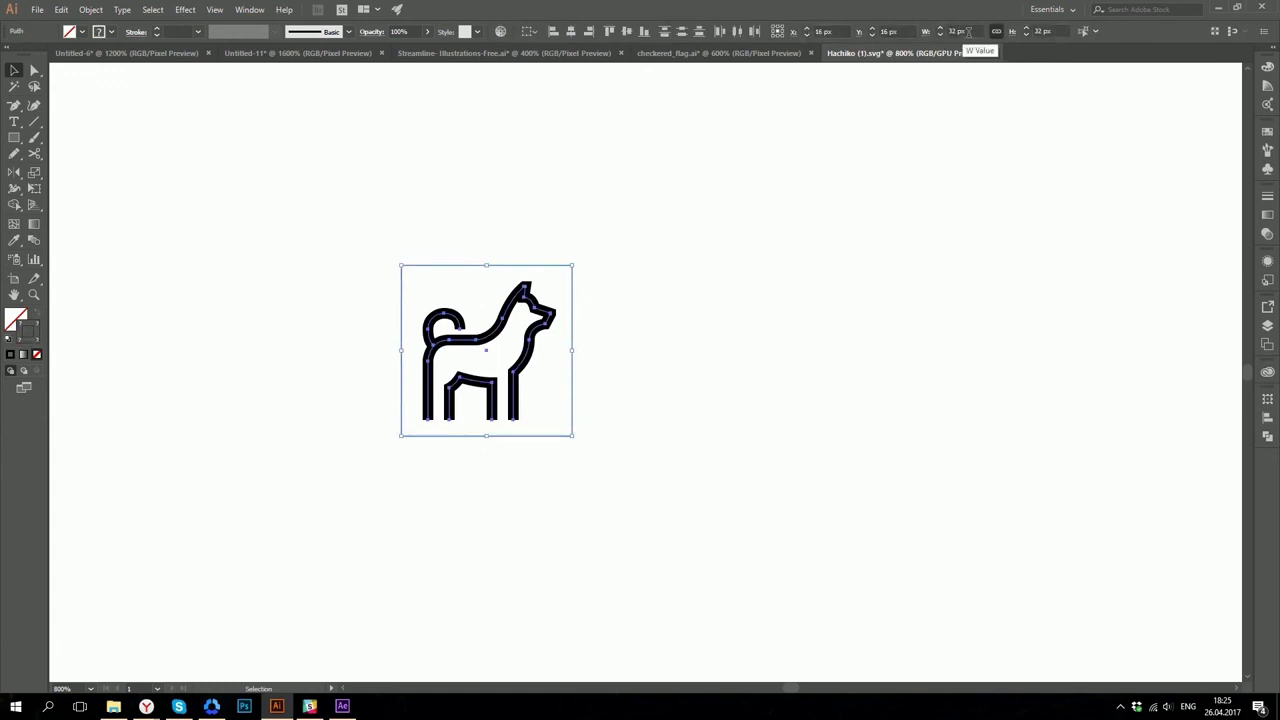
left_click(968, 32)
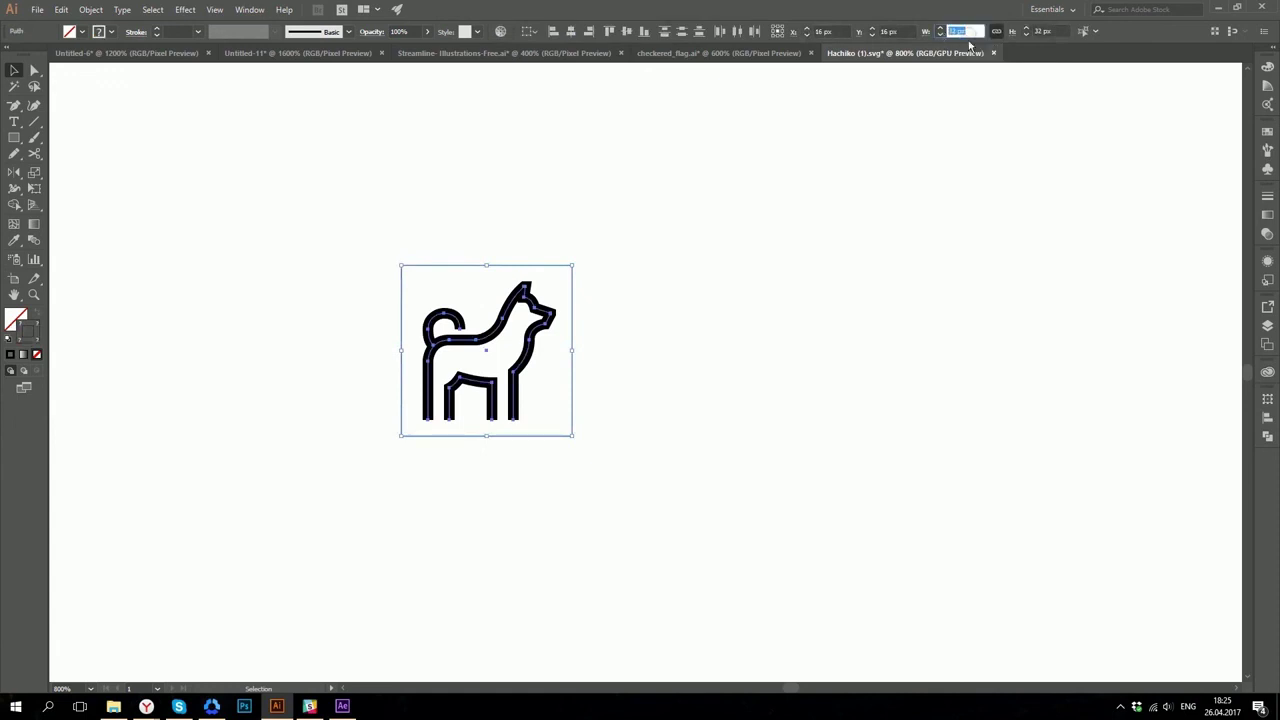
key("Tab")
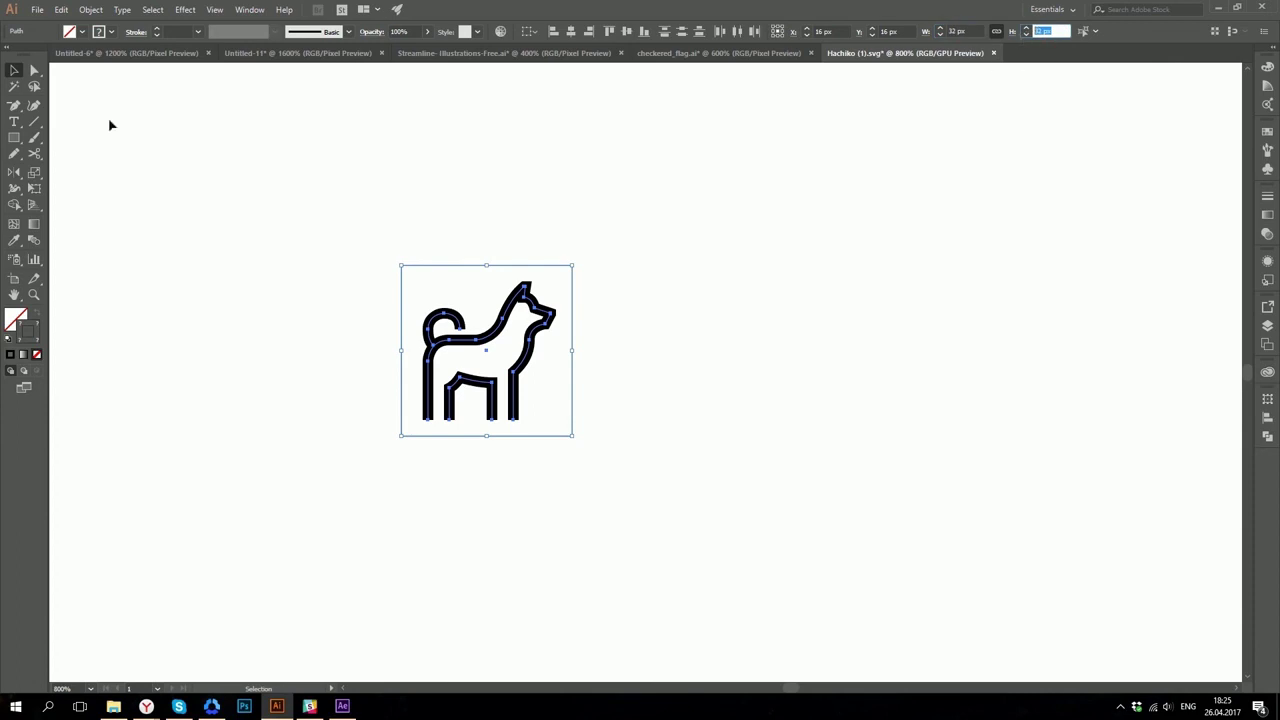
left_click(15, 70)
Place a 64 px copy of the dog to its right and show both in Pixel Preview.
left_click_drag(522, 440, 843, 431)
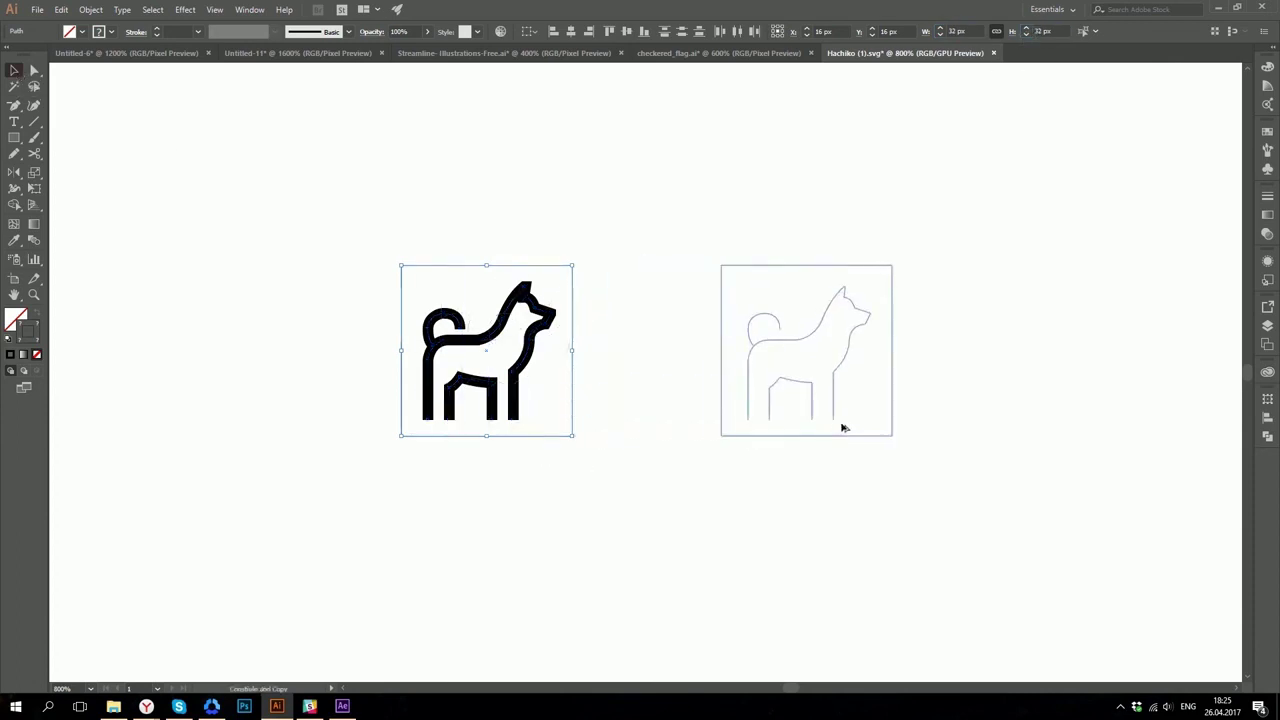
left_click(1020, 29)
type("64")
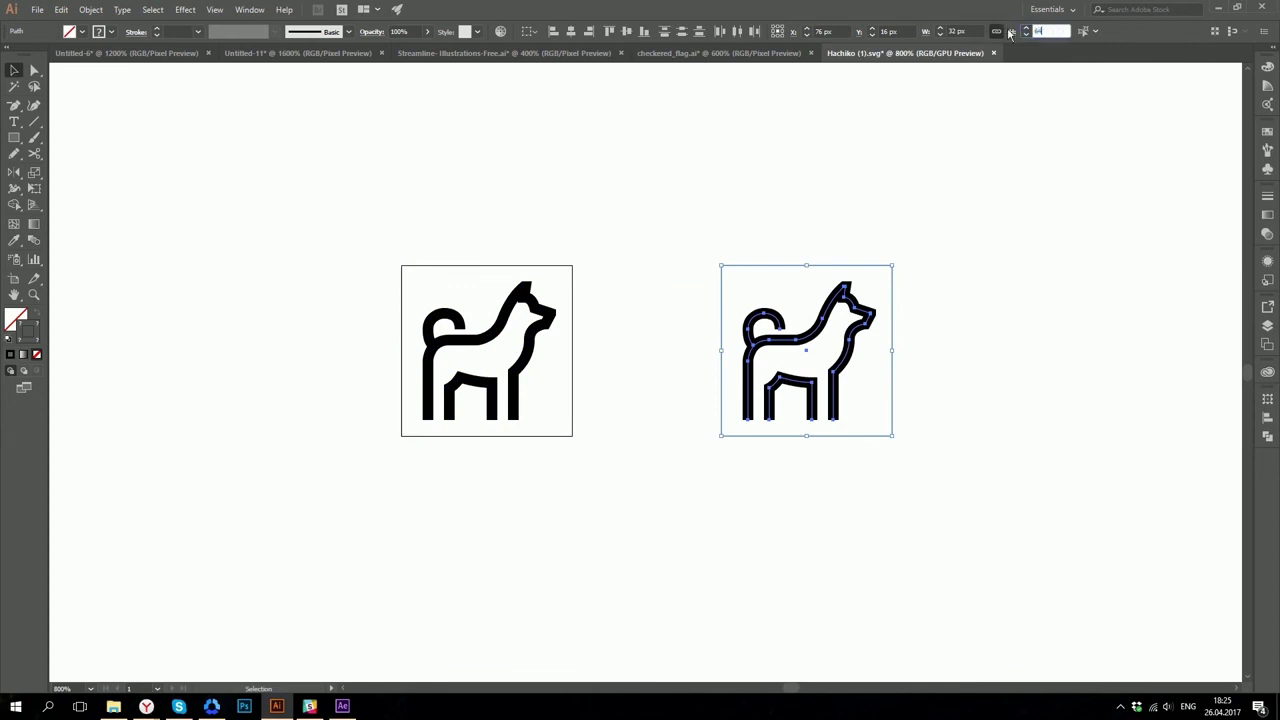
key("Return")
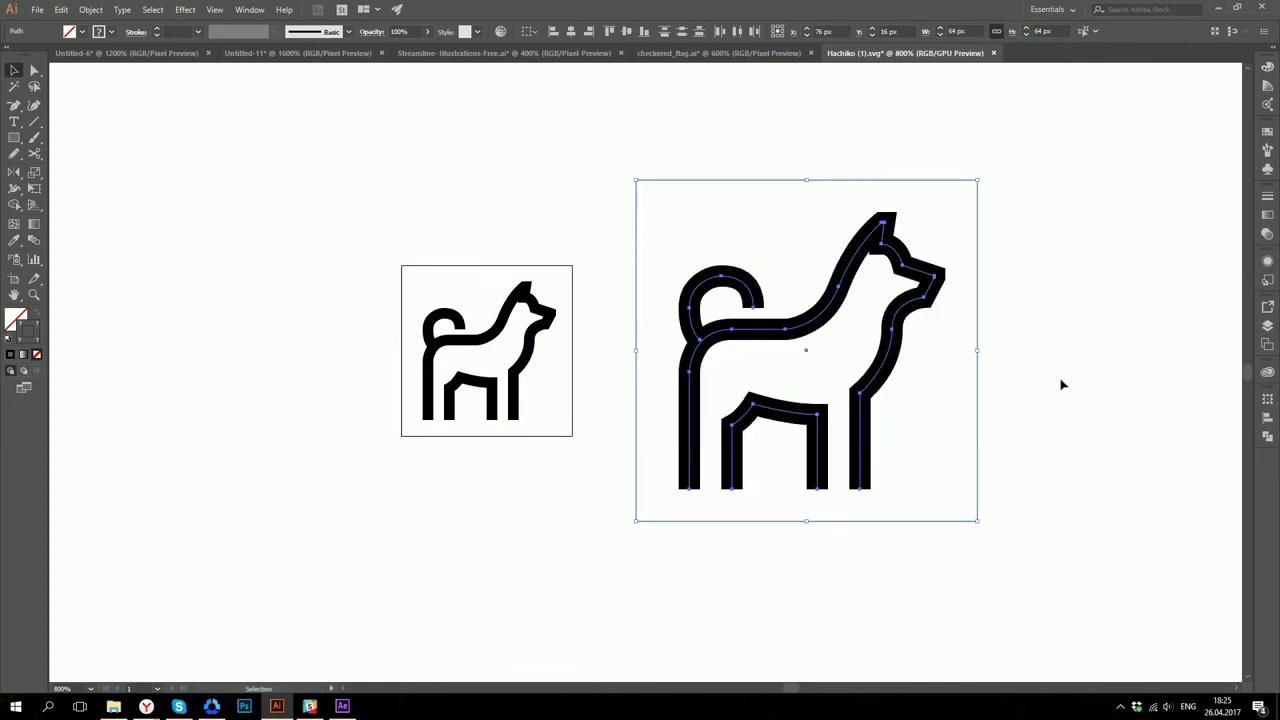
key("ctrl+alt+y")
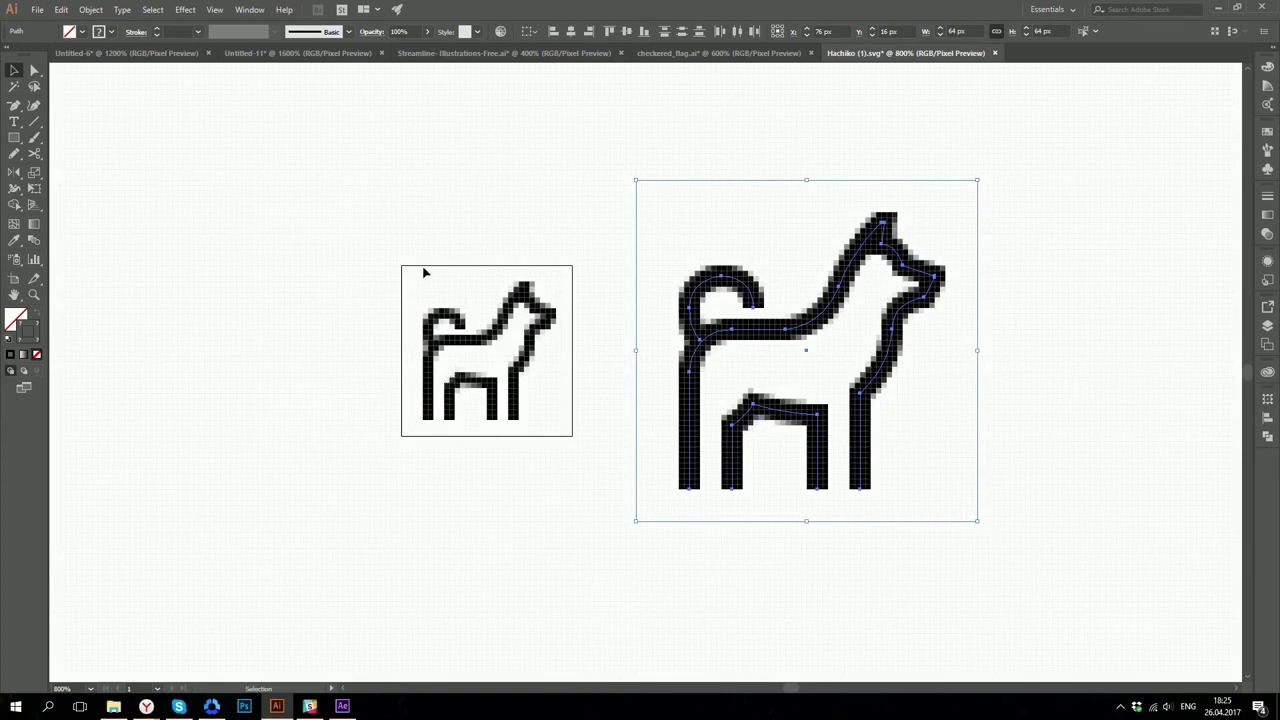
Copy the small dog to the right of the big dog and scale it to 50 px.
left_click(448, 430)
left_click_drag(448, 430, 792, 411)
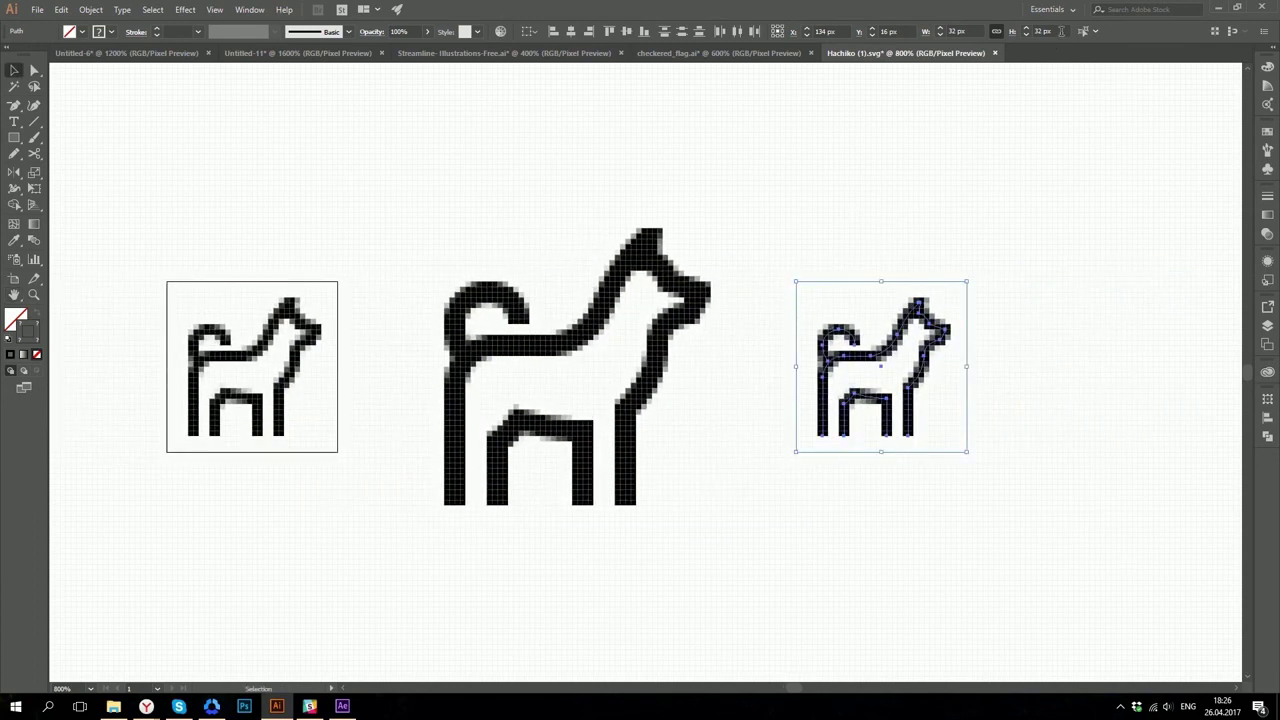
type("50")
key("Return")
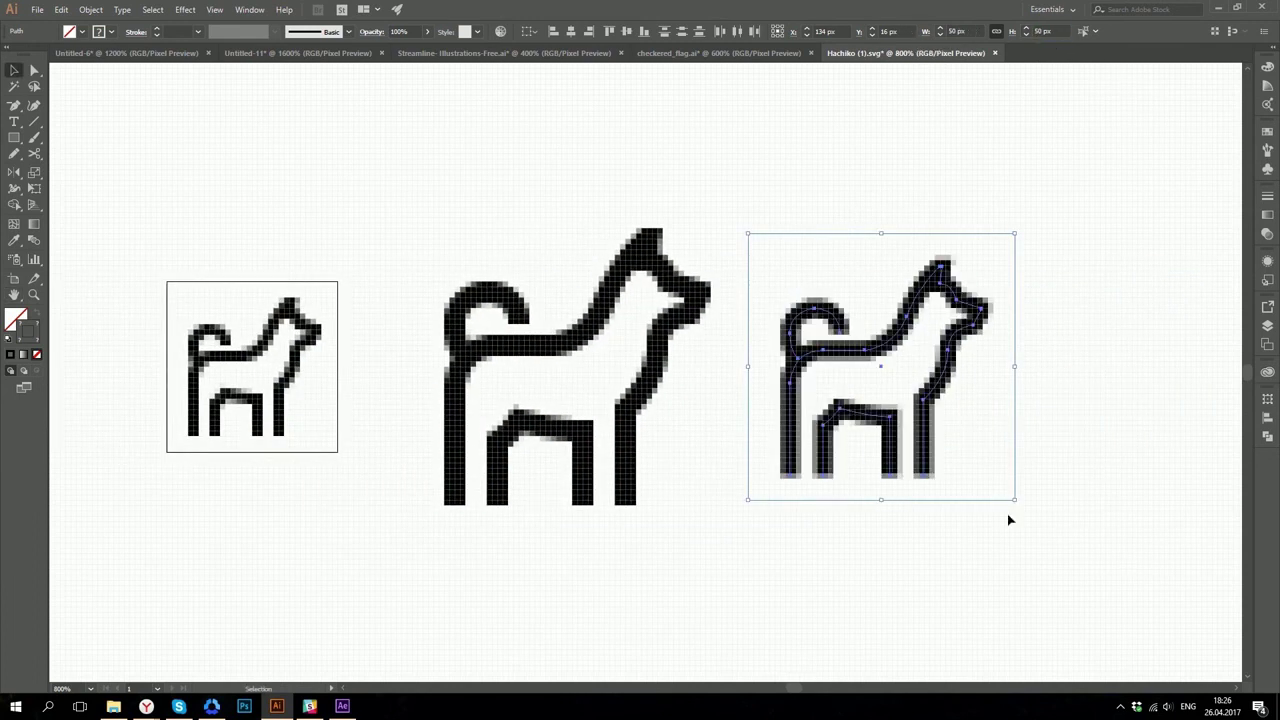
Reselect the 50 px dog, turn off Pixel Preview, and clear the selection.
left_click(1118, 582)
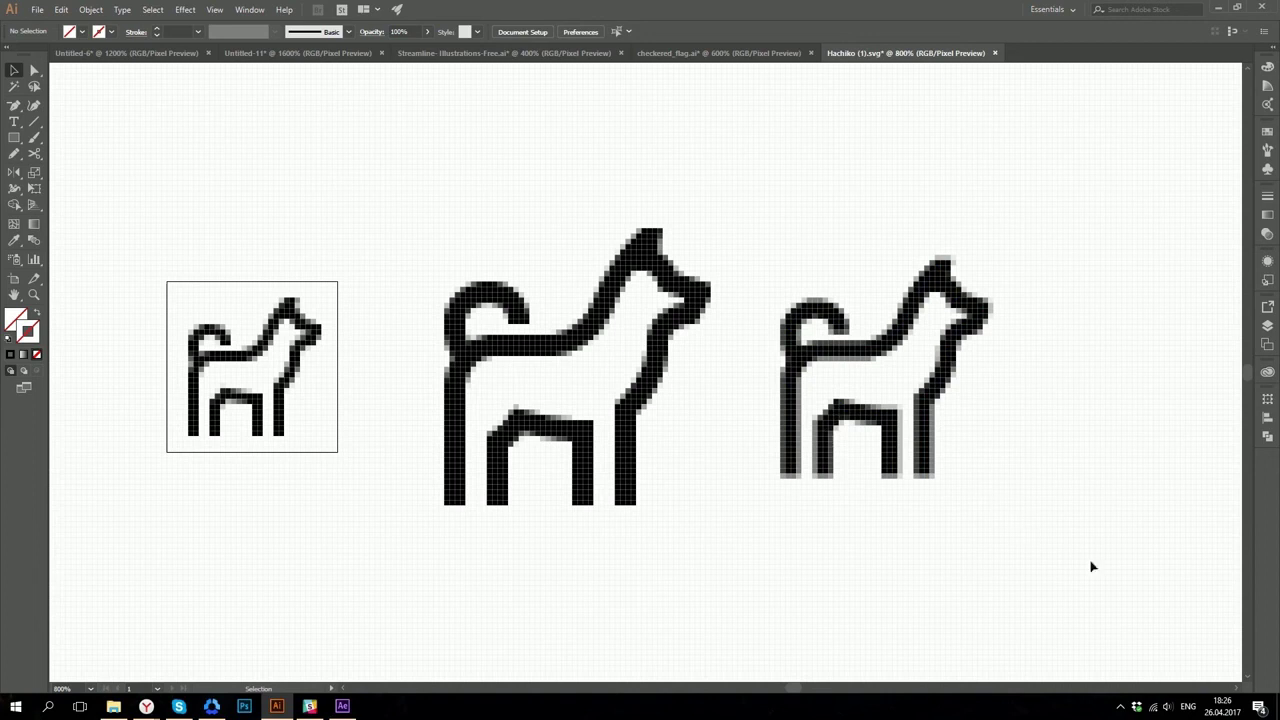
left_click_drag(1092, 567, 744, 184)
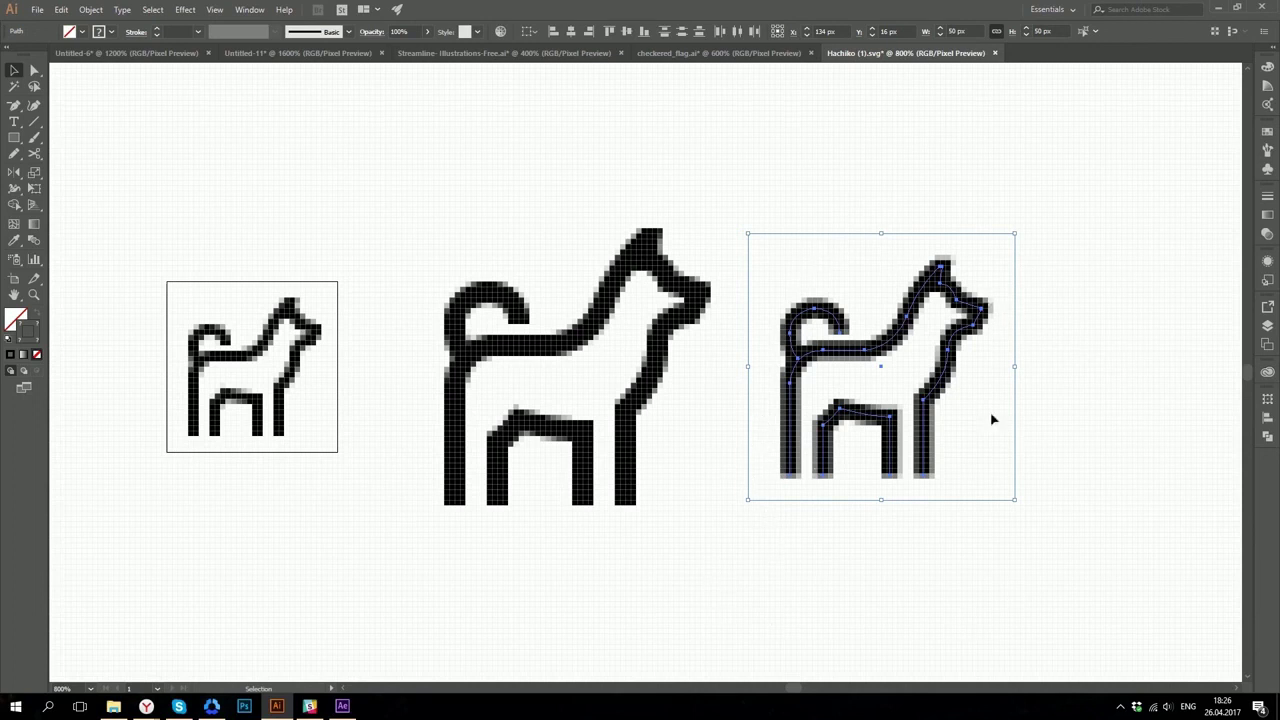
key("ctrl+alt+y")
left_click(1046, 463)
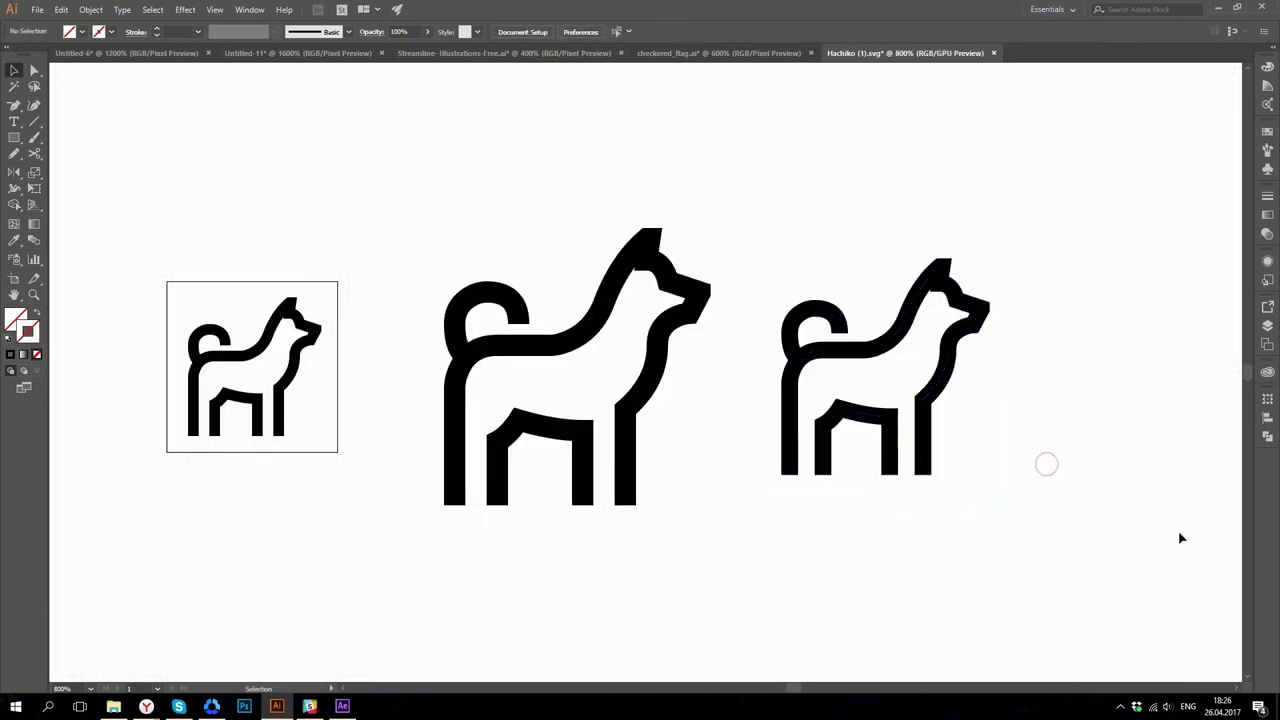